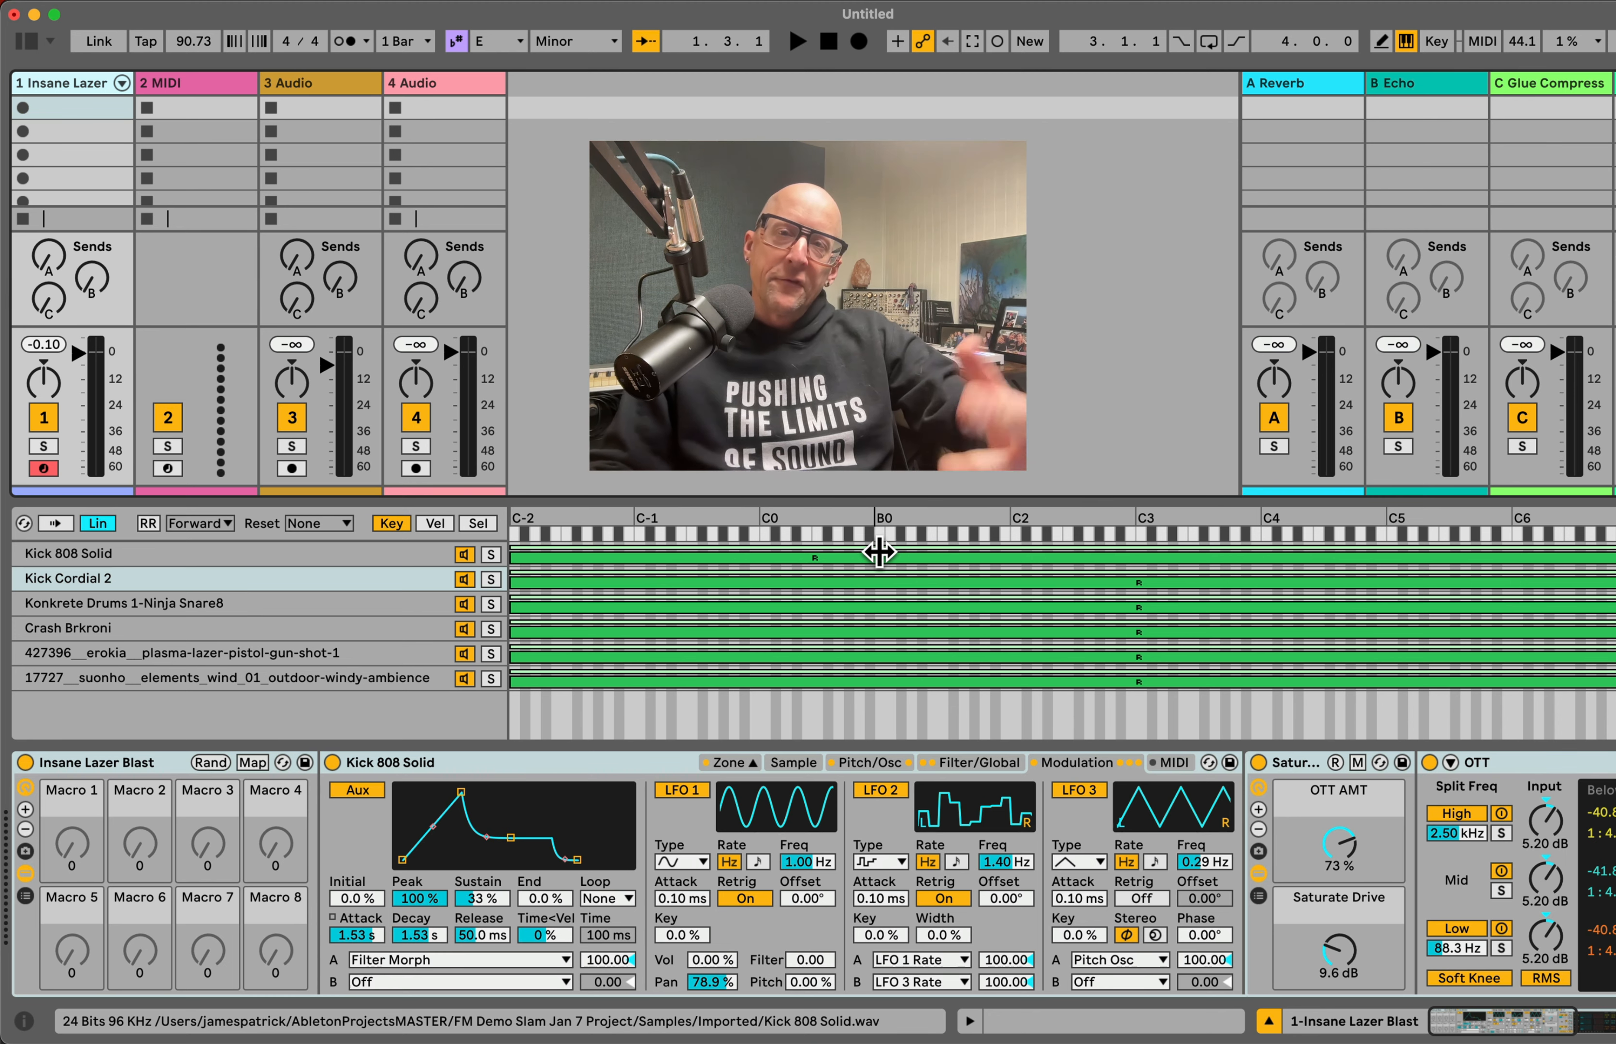
Step: Search the browser for sampler and load the Sampler instrument onto the 2 MIDI track
key(a)
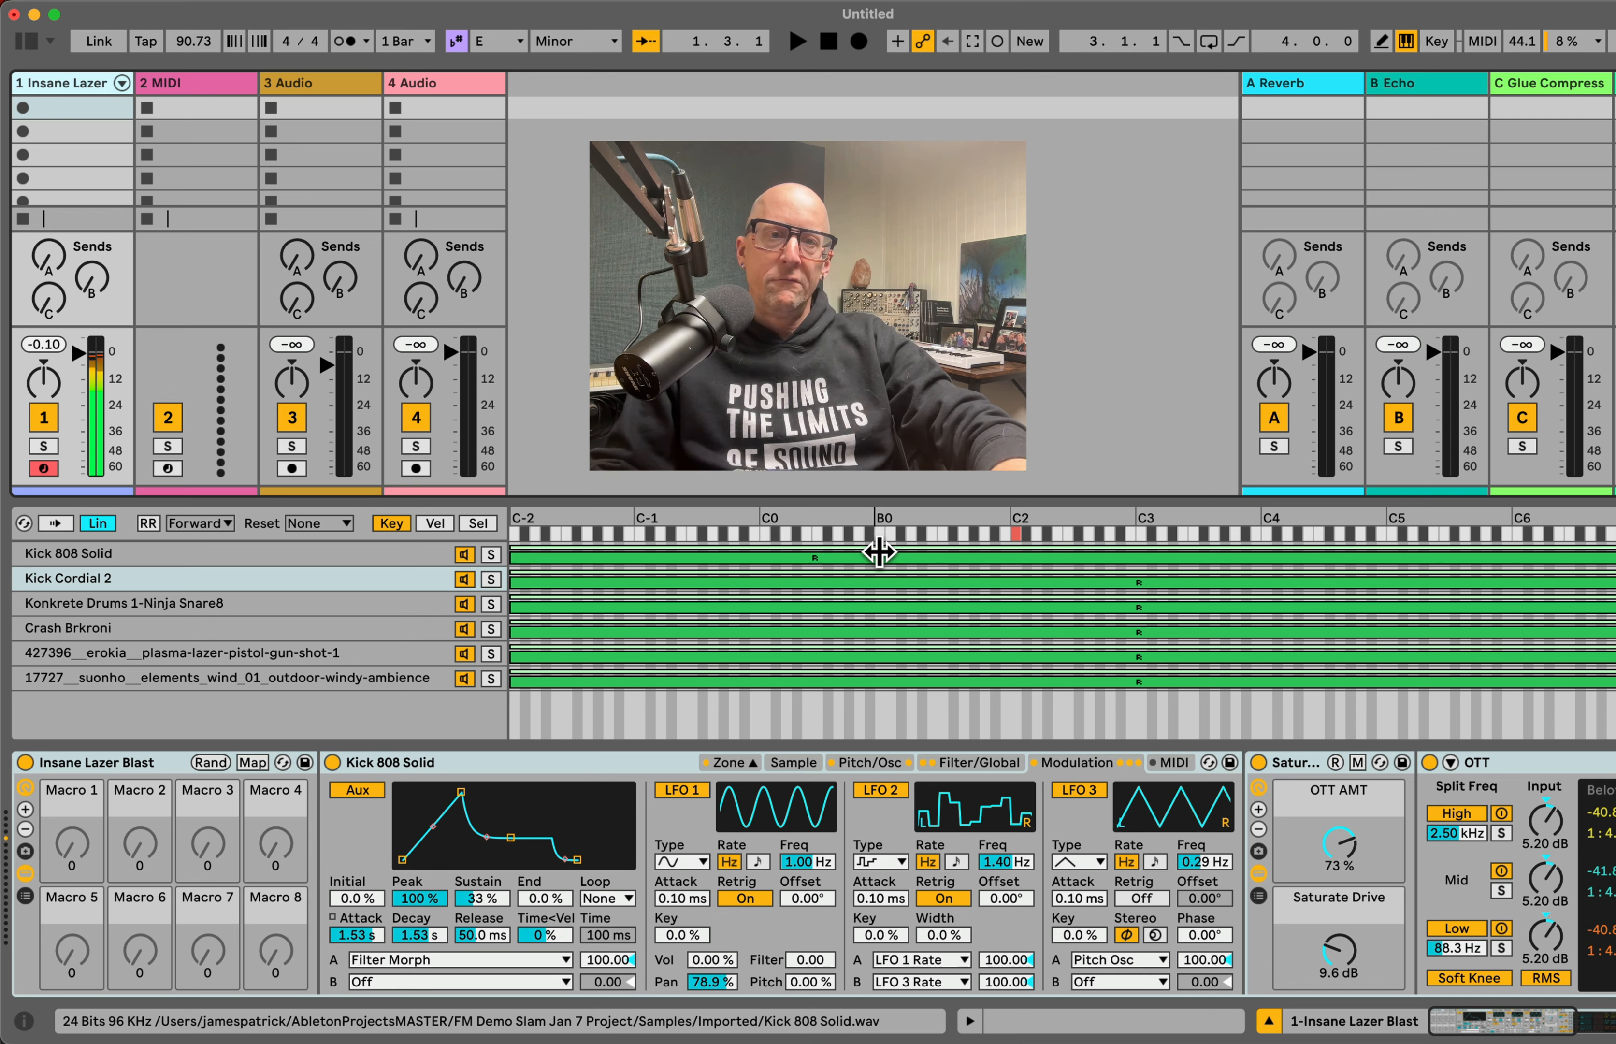
click(161, 83)
key(super+f)
text(sam)
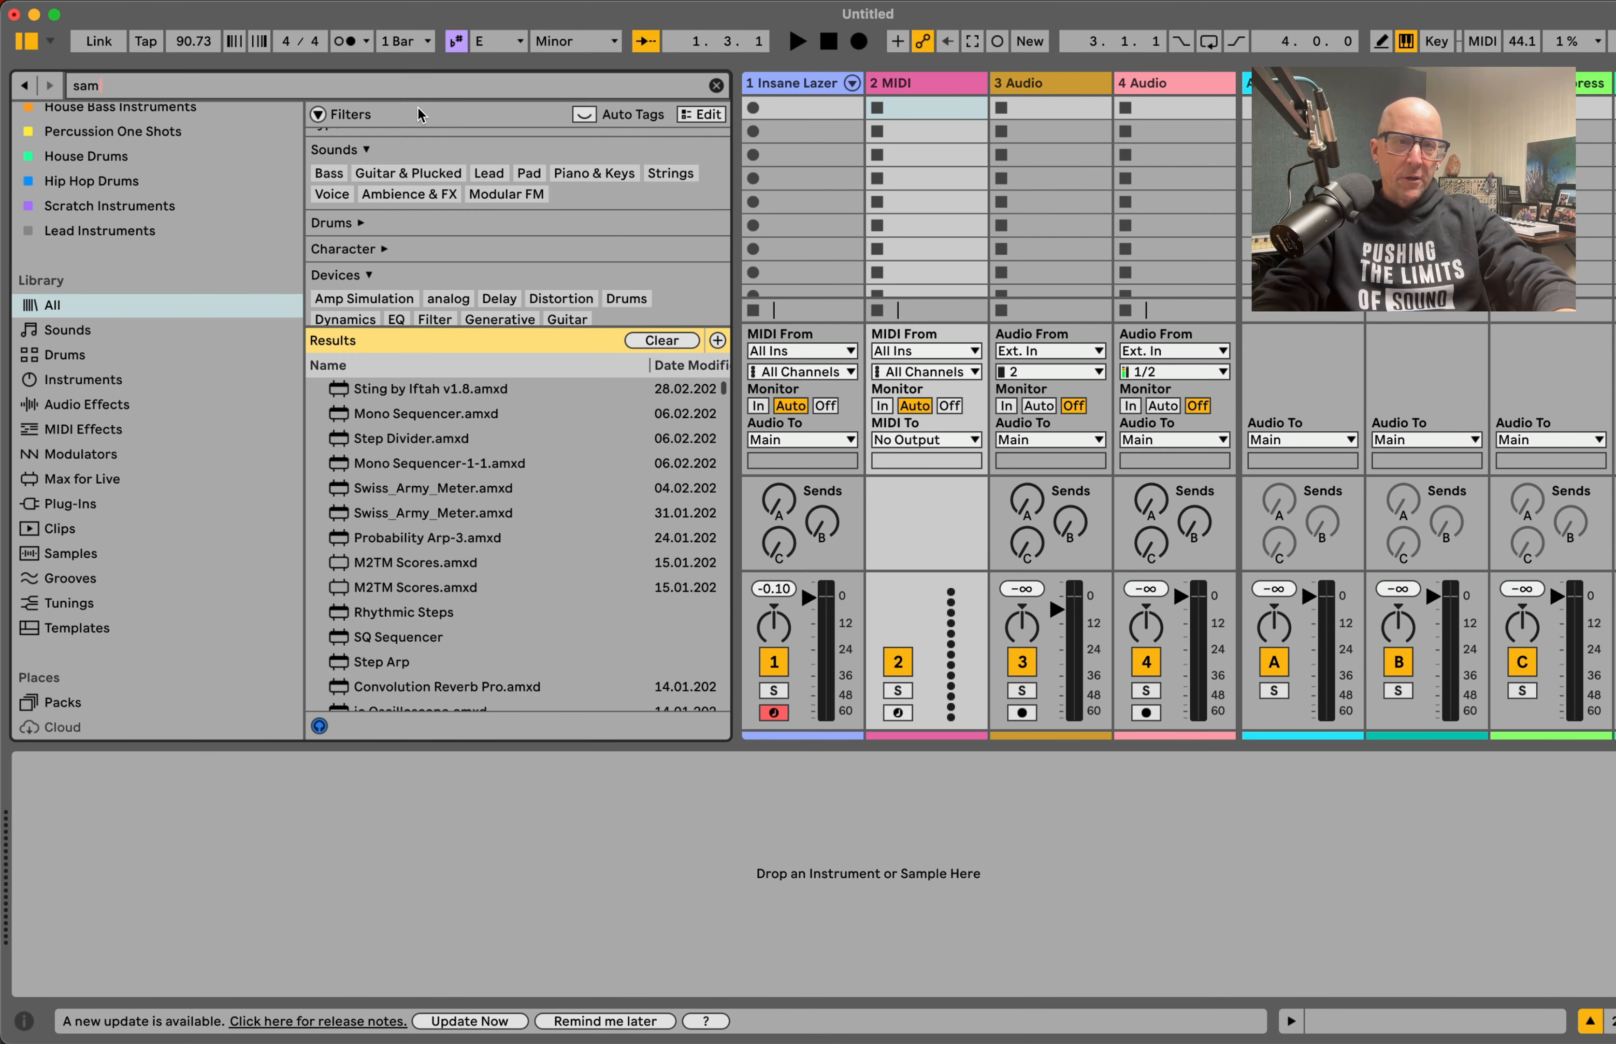
text(pler)
key(Down)
key(Down)
key(Return)
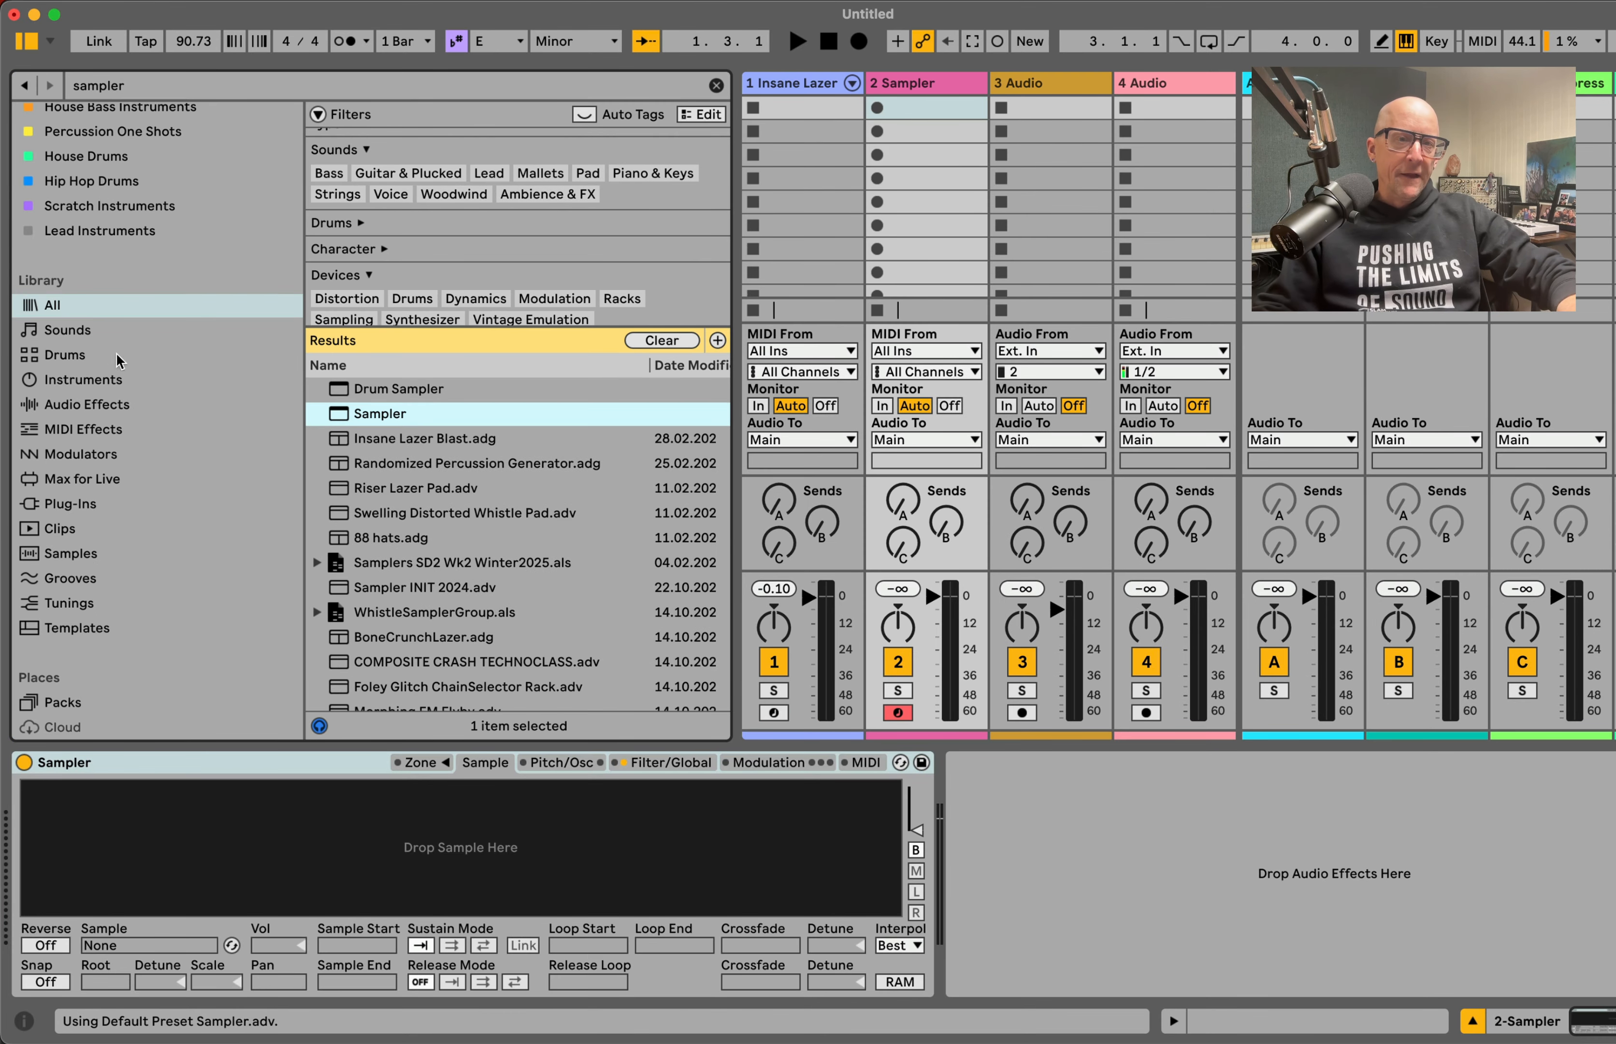
Step: Clear the browser search and filter the Drums library to One Shot and Kick sounds
click(68, 364)
click(417, 171)
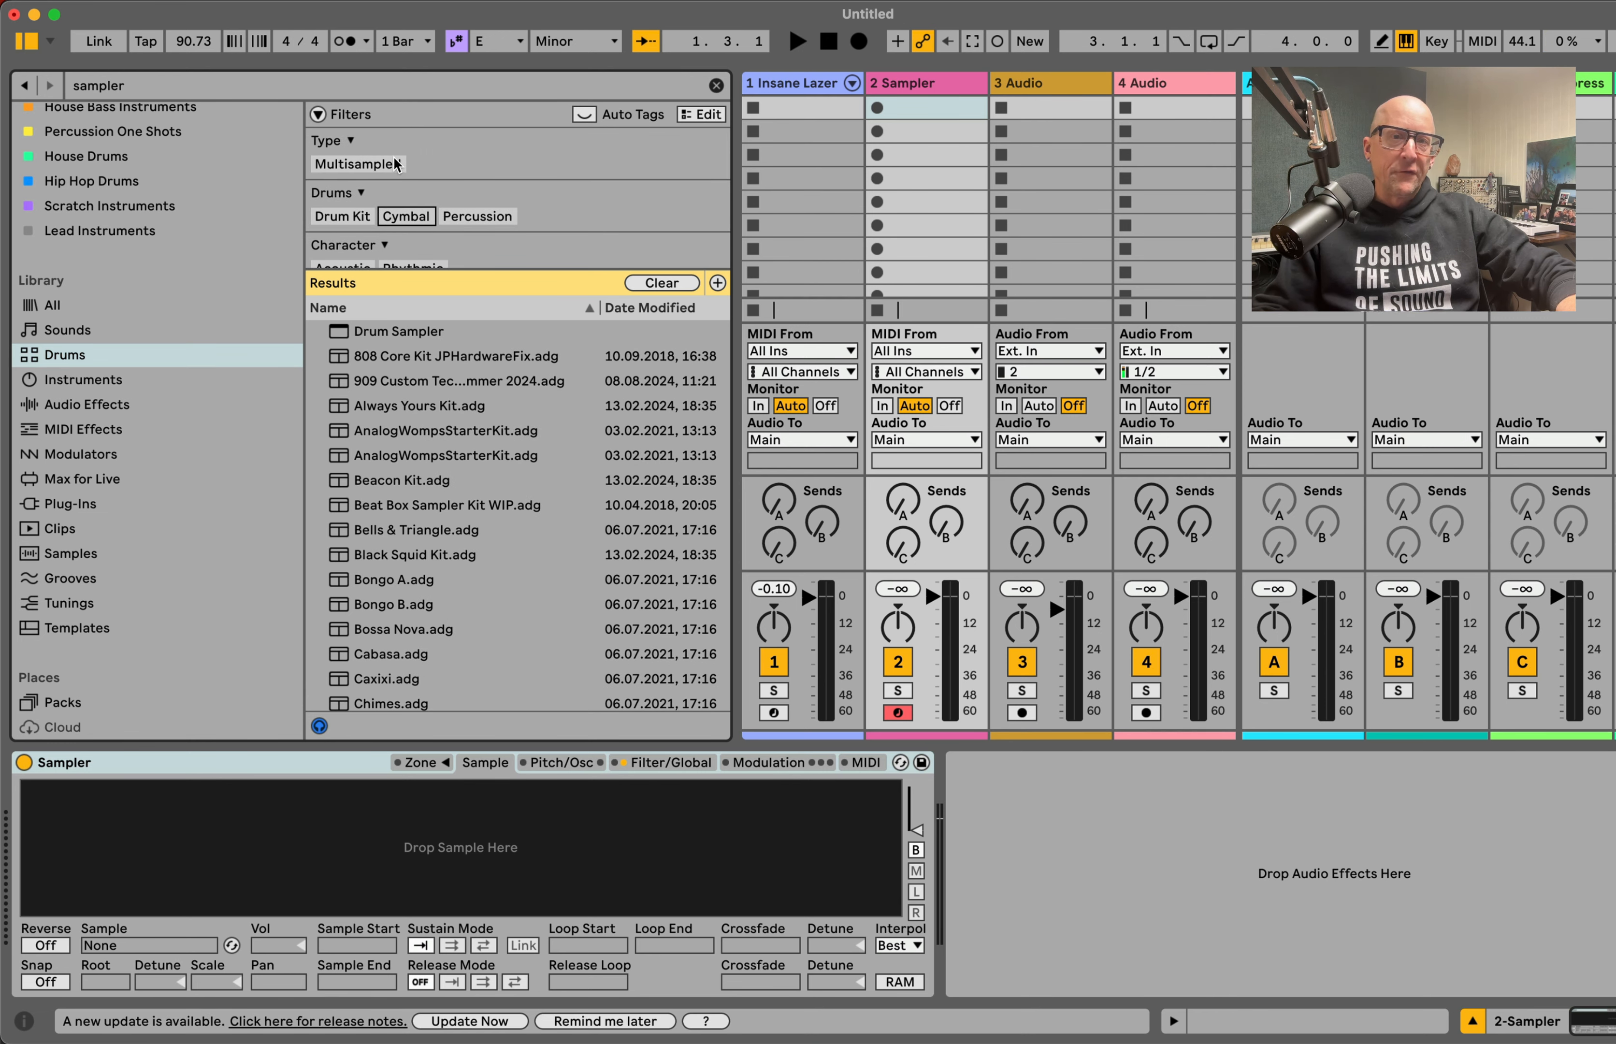
click(715, 85)
click(384, 166)
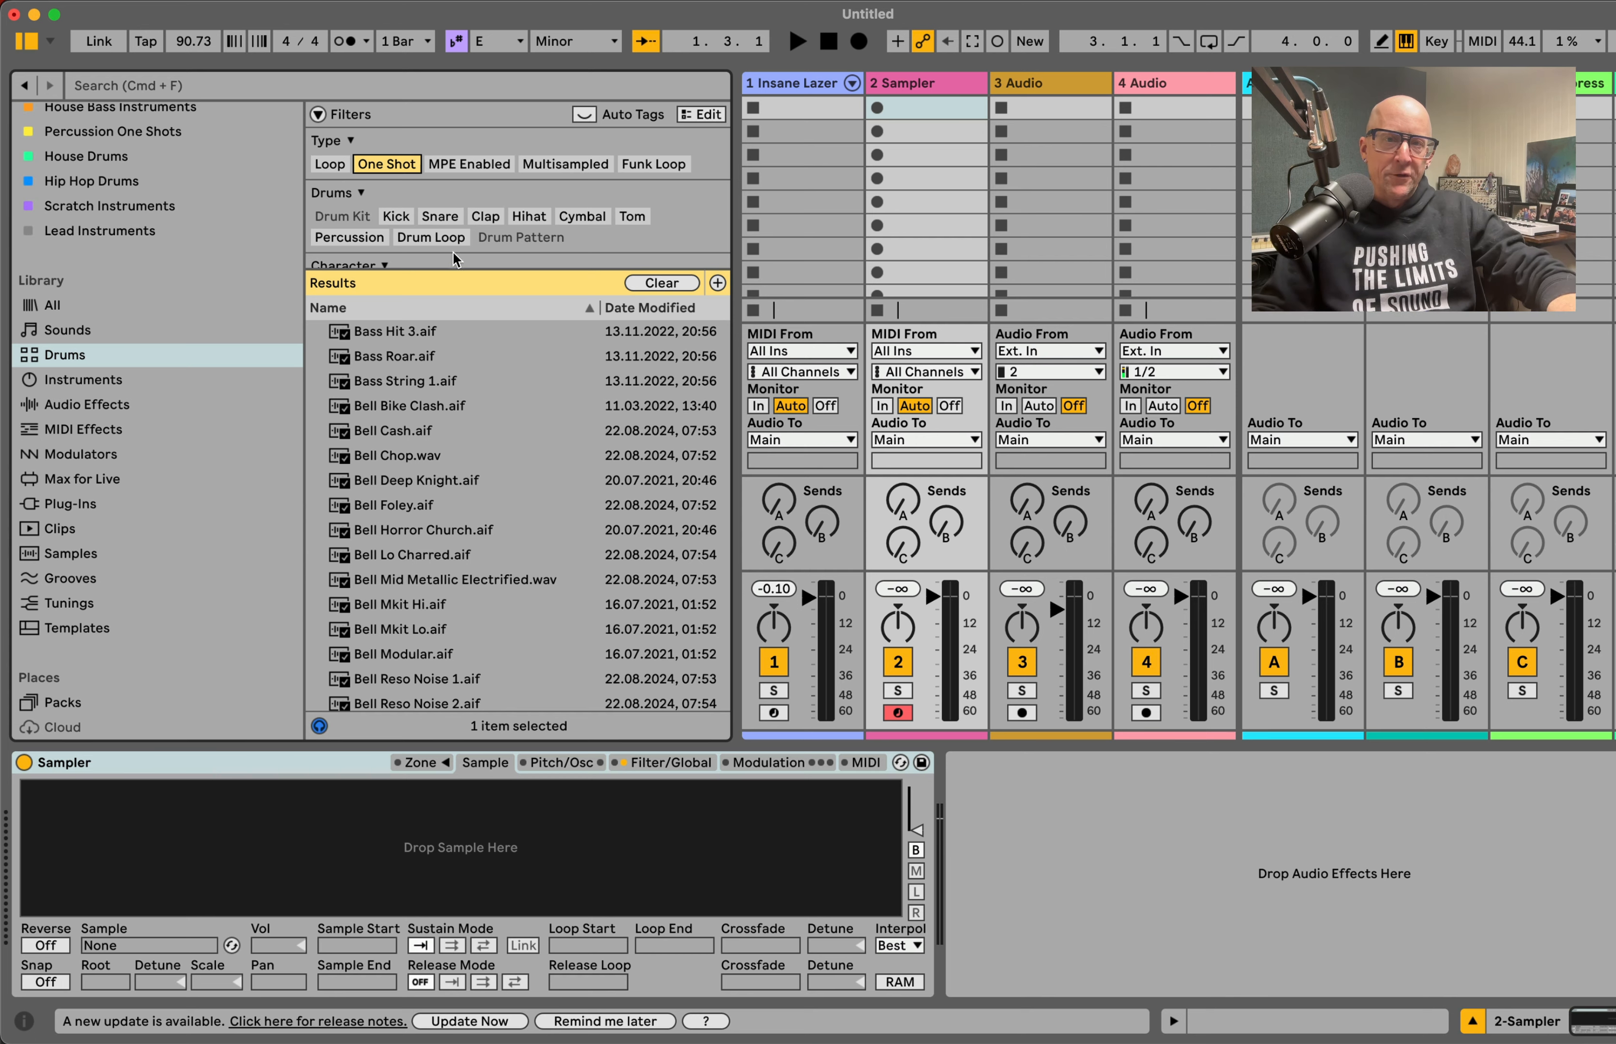
click(396, 216)
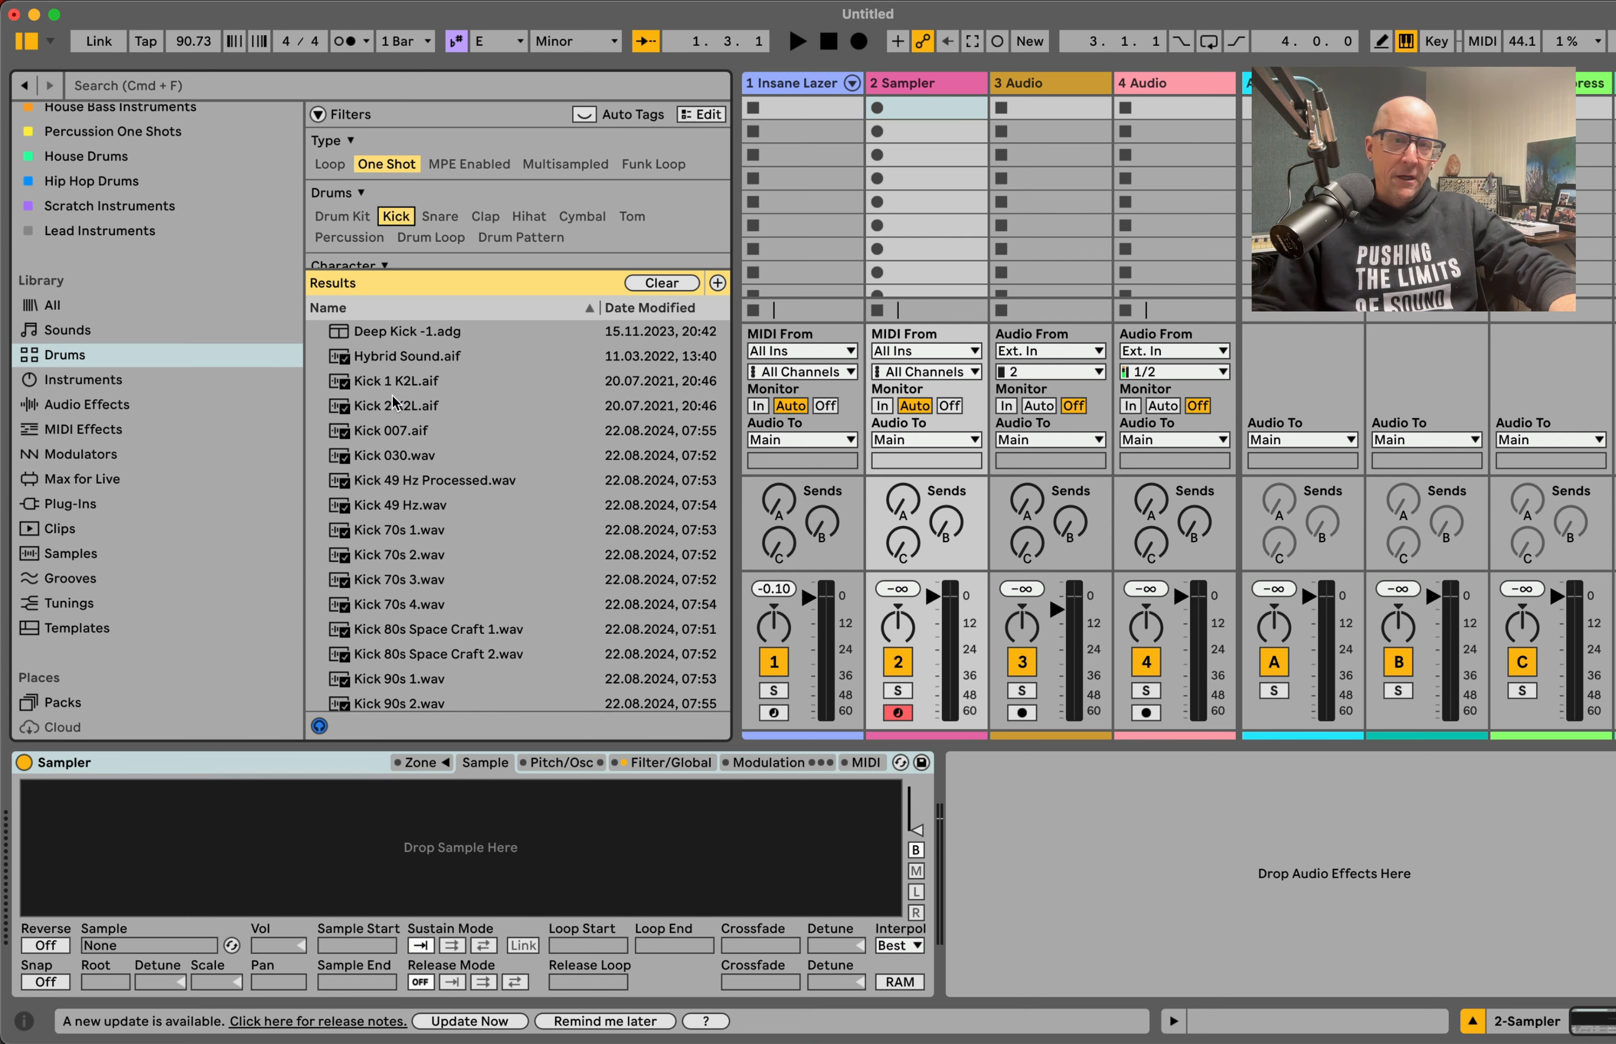
Step: Load Kick 2 K2L.aif into Sampler, then show its zone editor and reduce the editor's height
click(400, 405)
double_click(396, 407)
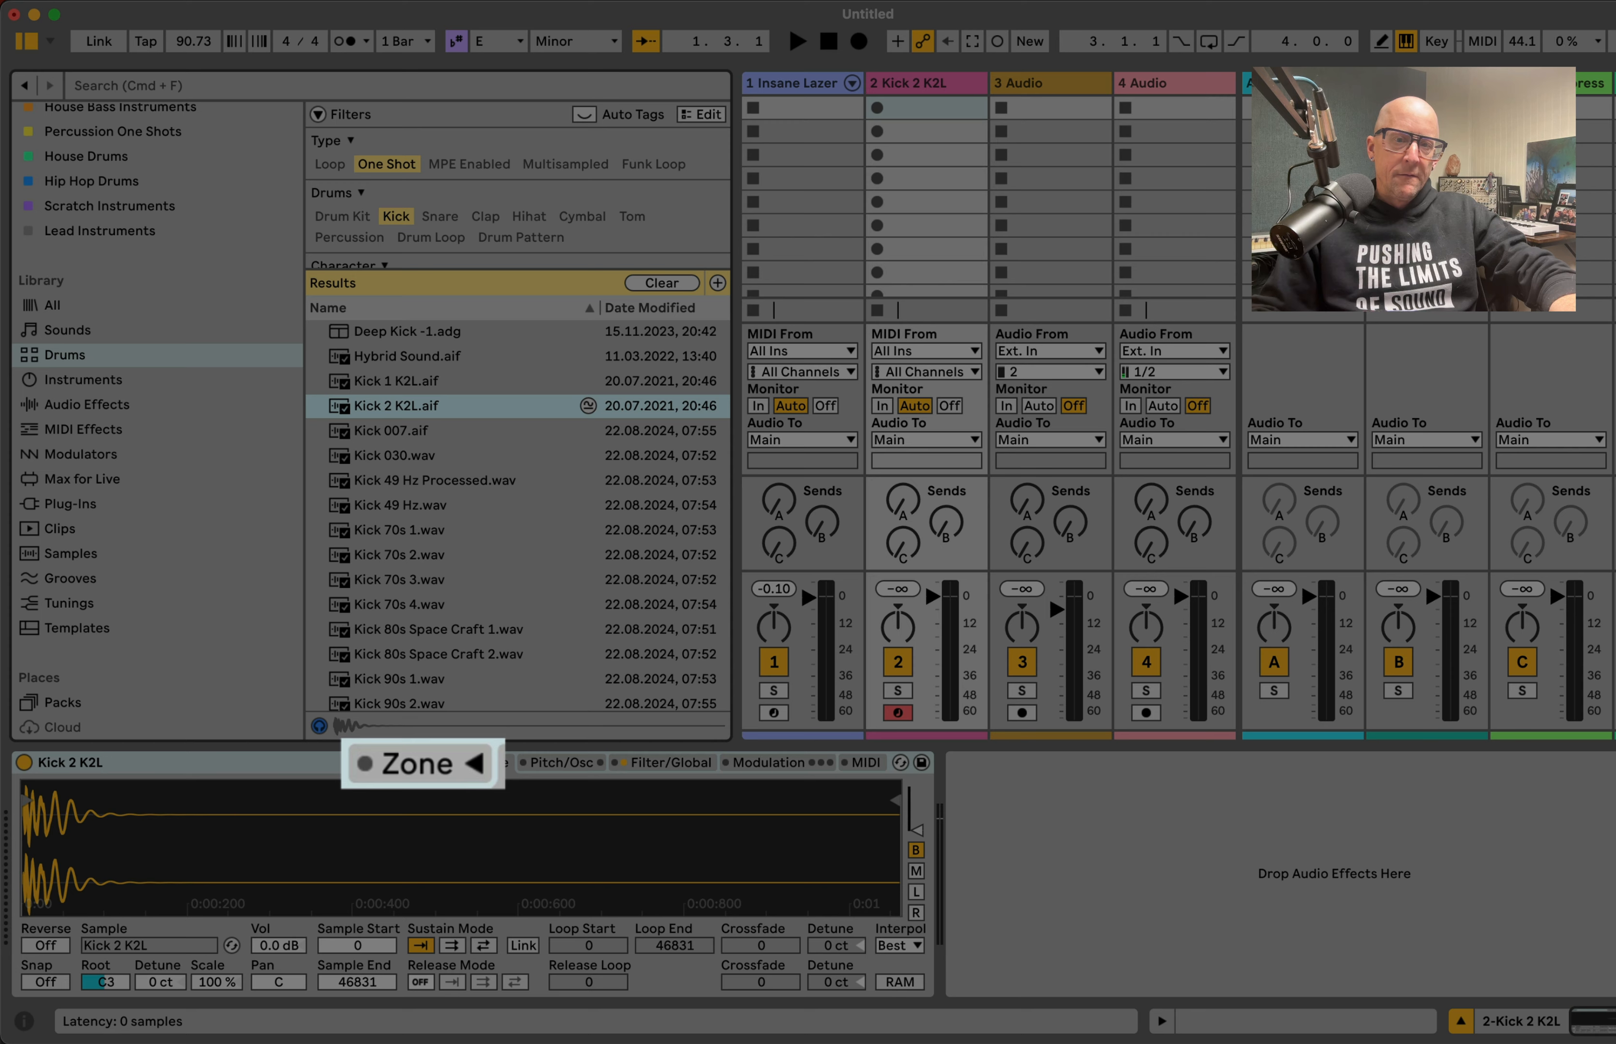
click(450, 763)
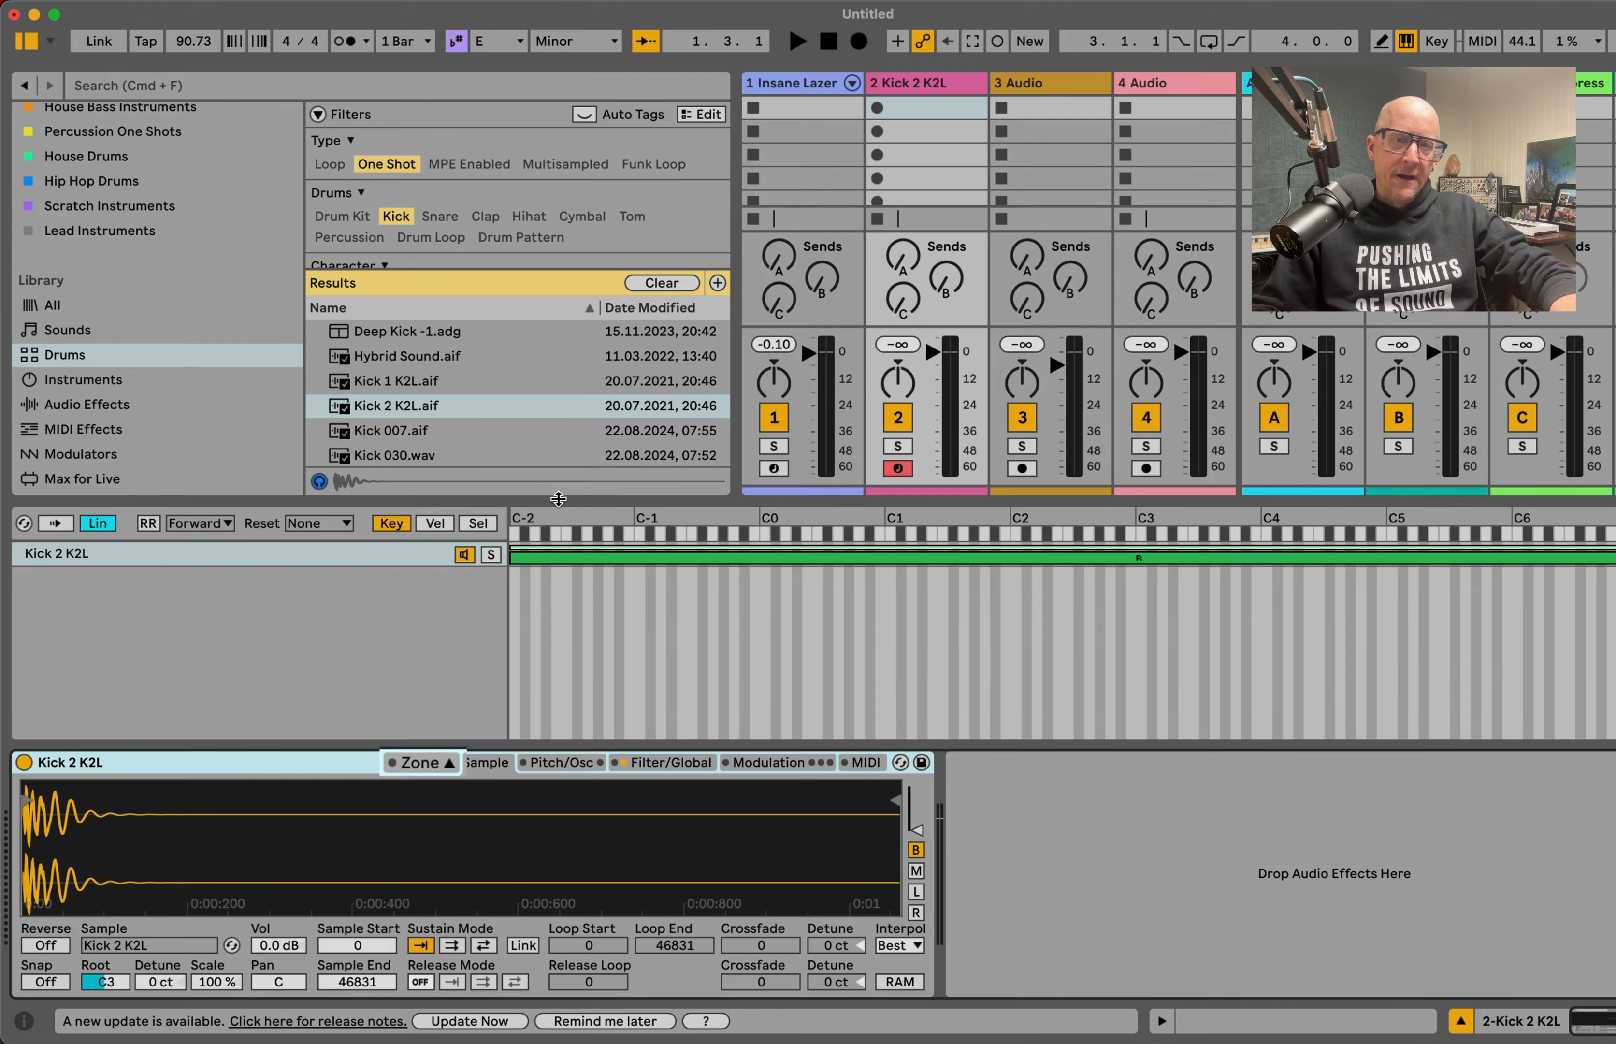
drag(558, 499, 558, 621)
Step: Audition some kick samples and add Kick 808 Boom Filtered.aif as a second layer in Sampler's zone list
scroll(424, 434, down, 5)
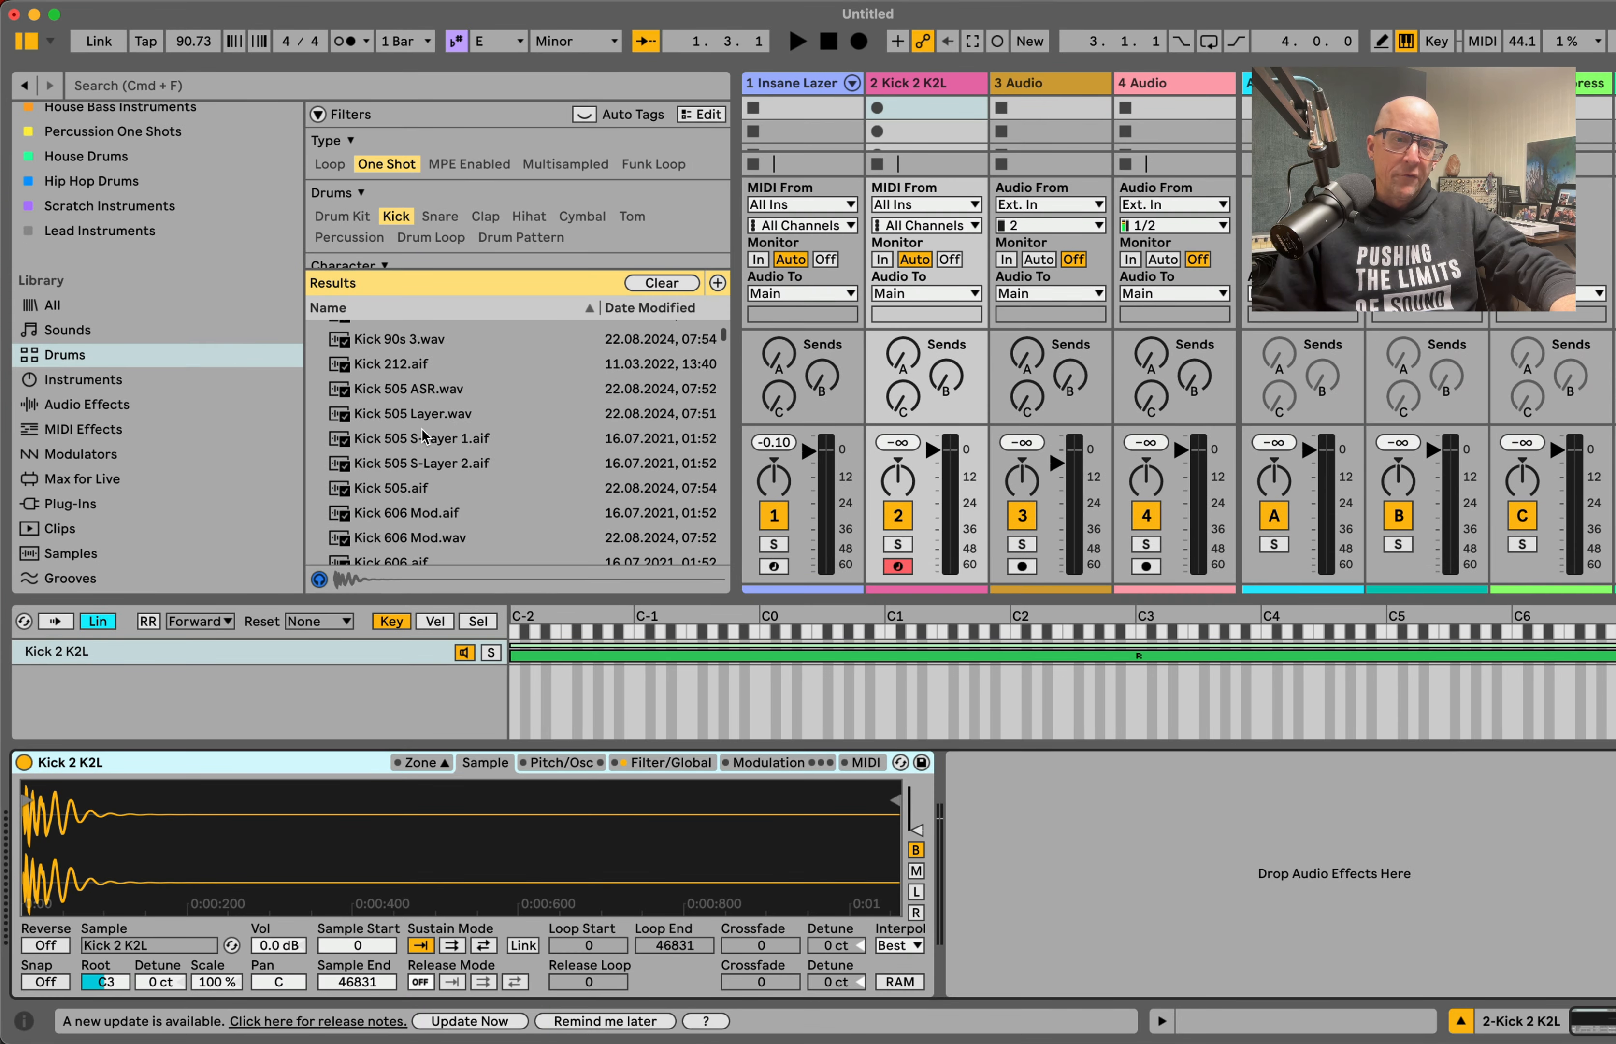
click(399, 438)
click(399, 489)
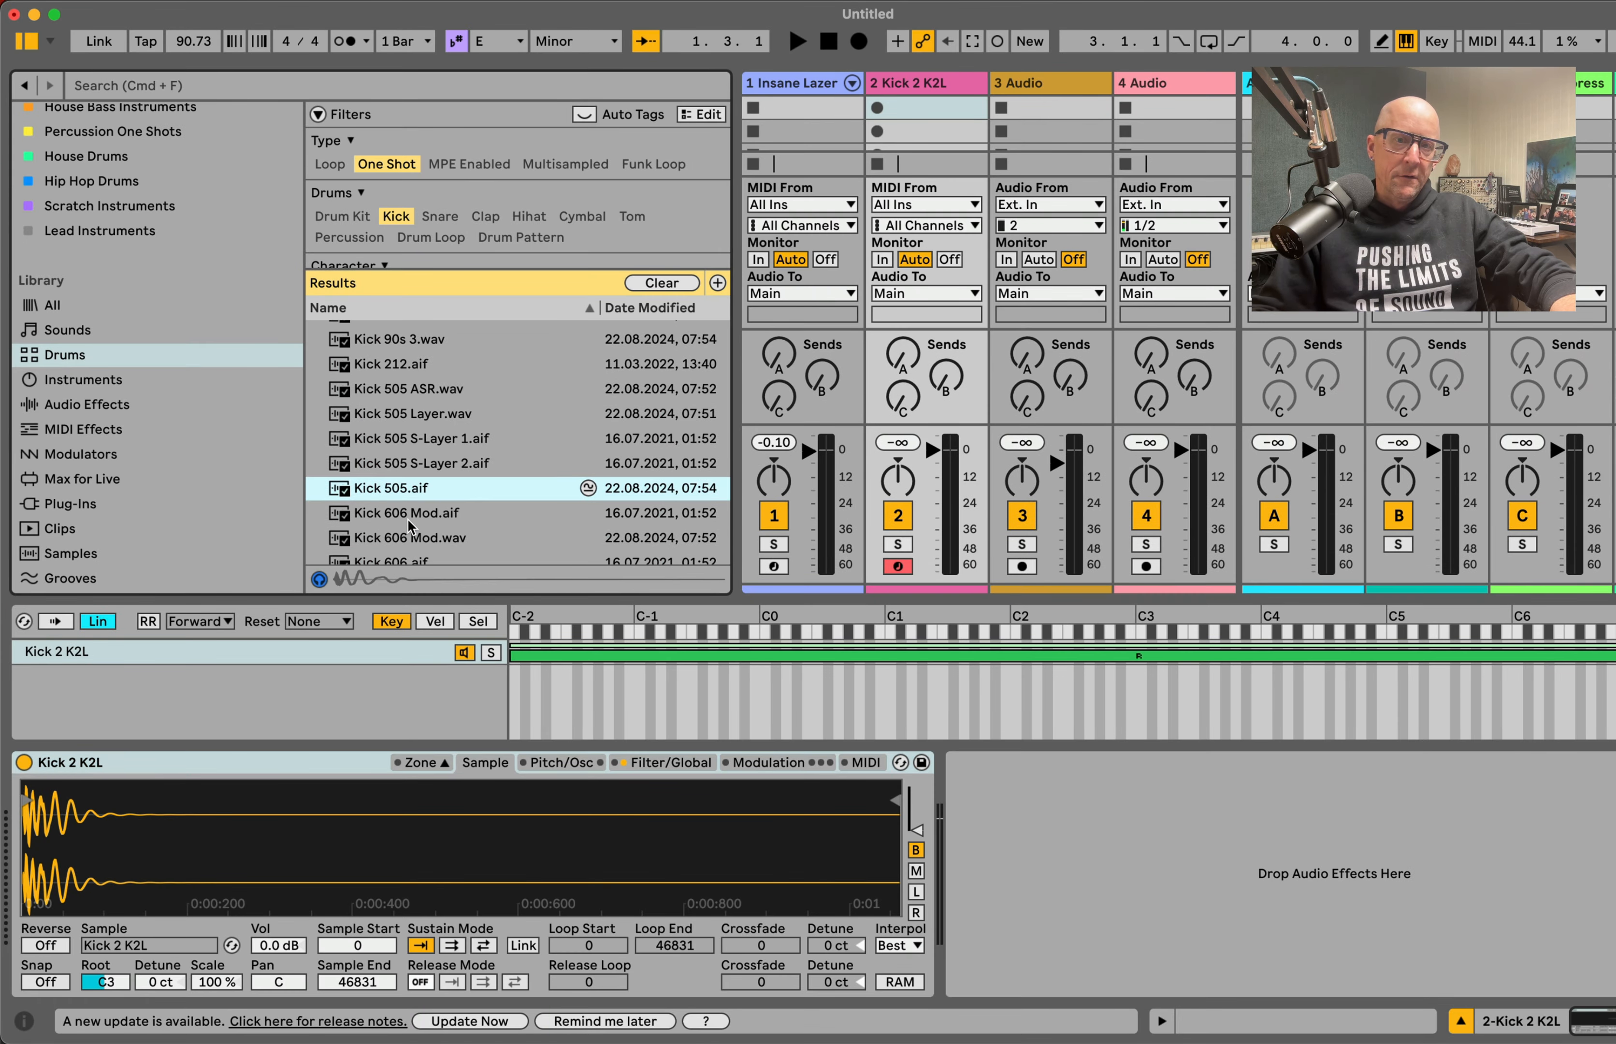
scroll(410, 526, down, 5)
click(403, 414)
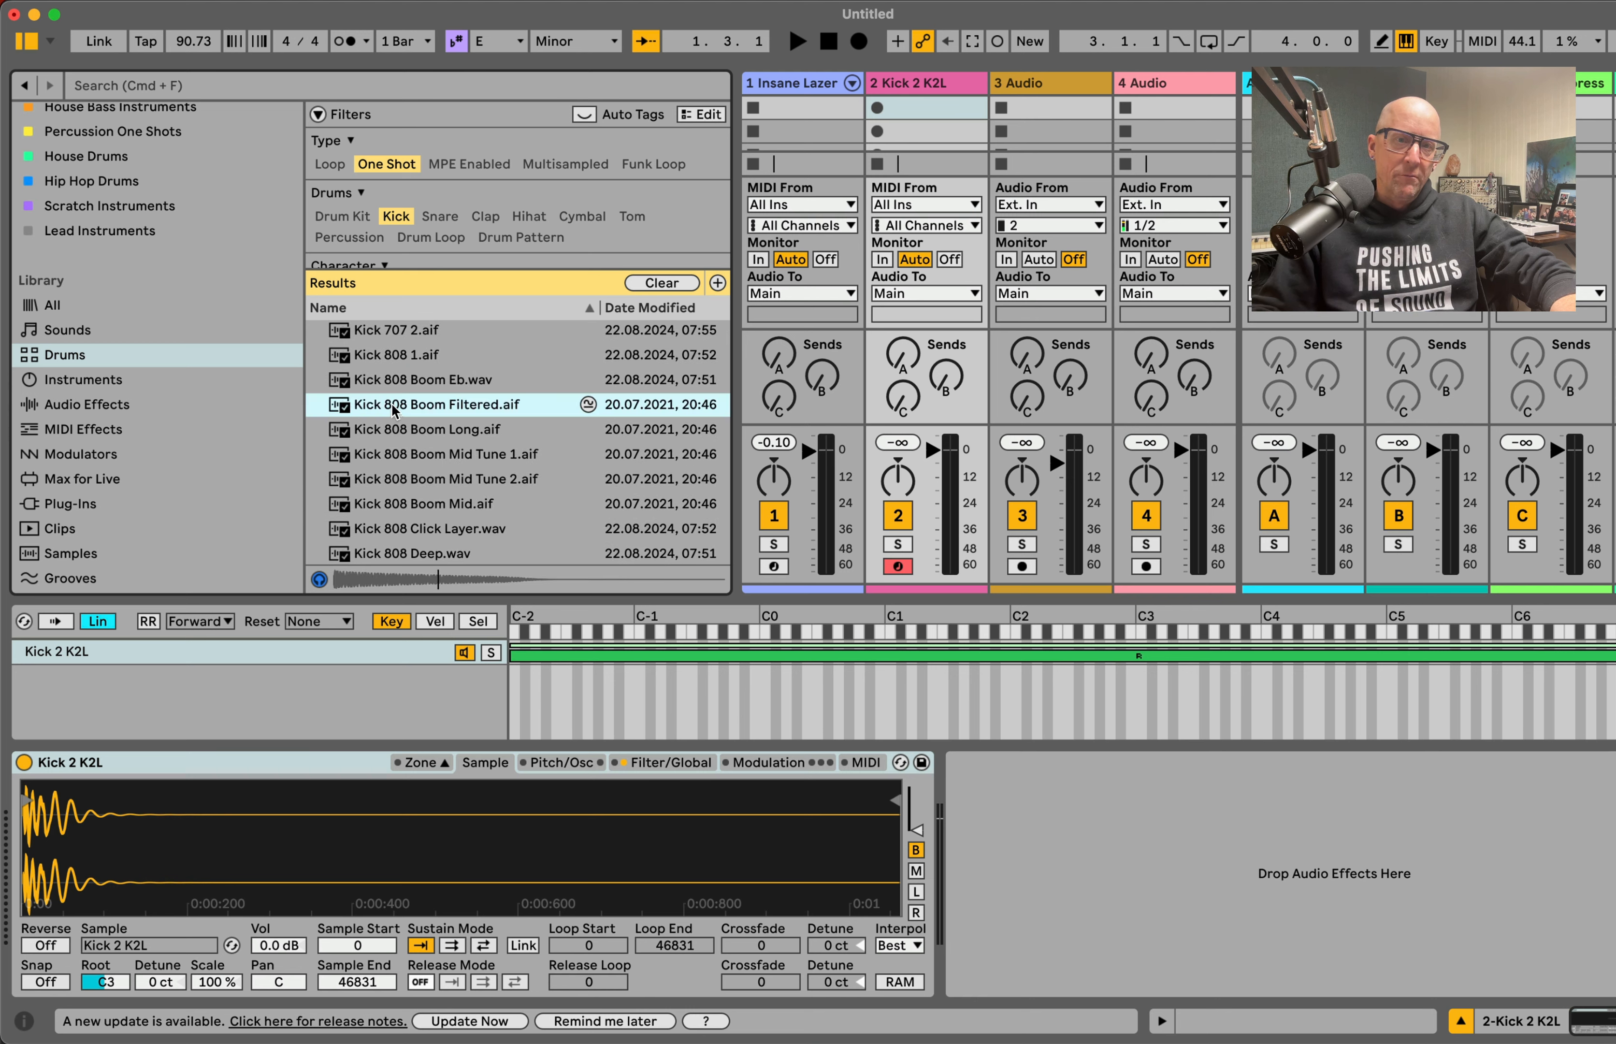
drag(396, 410, 253, 678)
Step: Switch the drum filter from Kick to Cymbal and add the Crash 909 sample as a new zone layer
scroll(432, 319, up, 5)
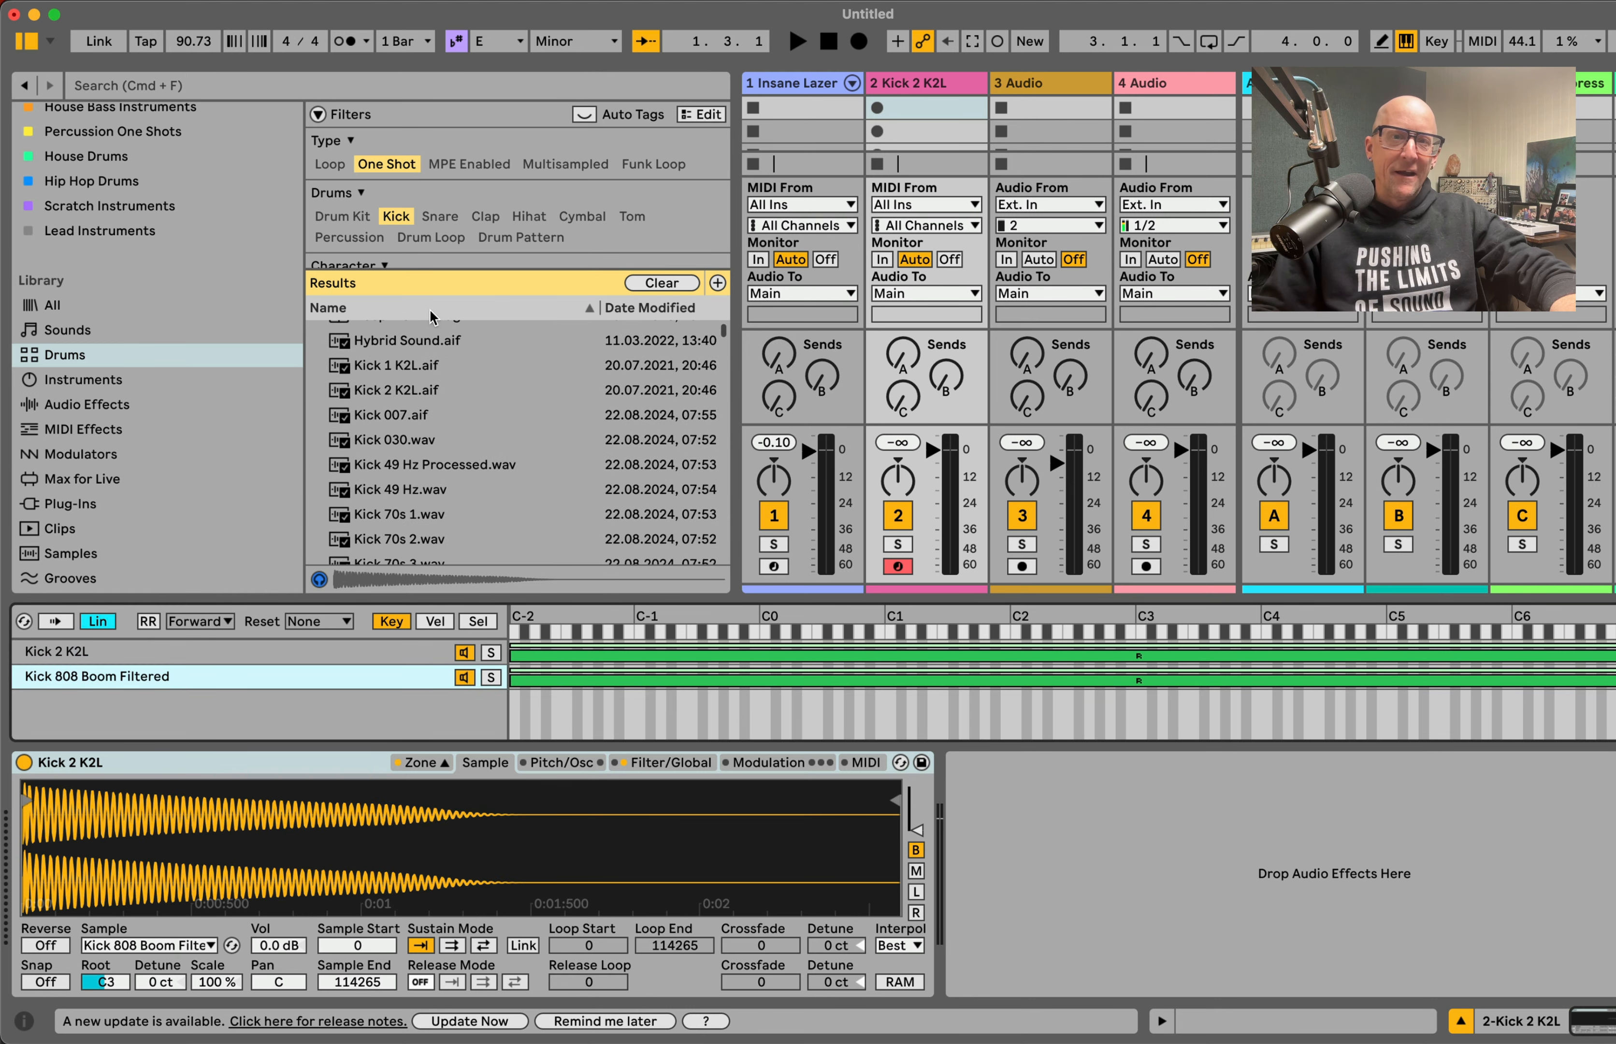
click(394, 217)
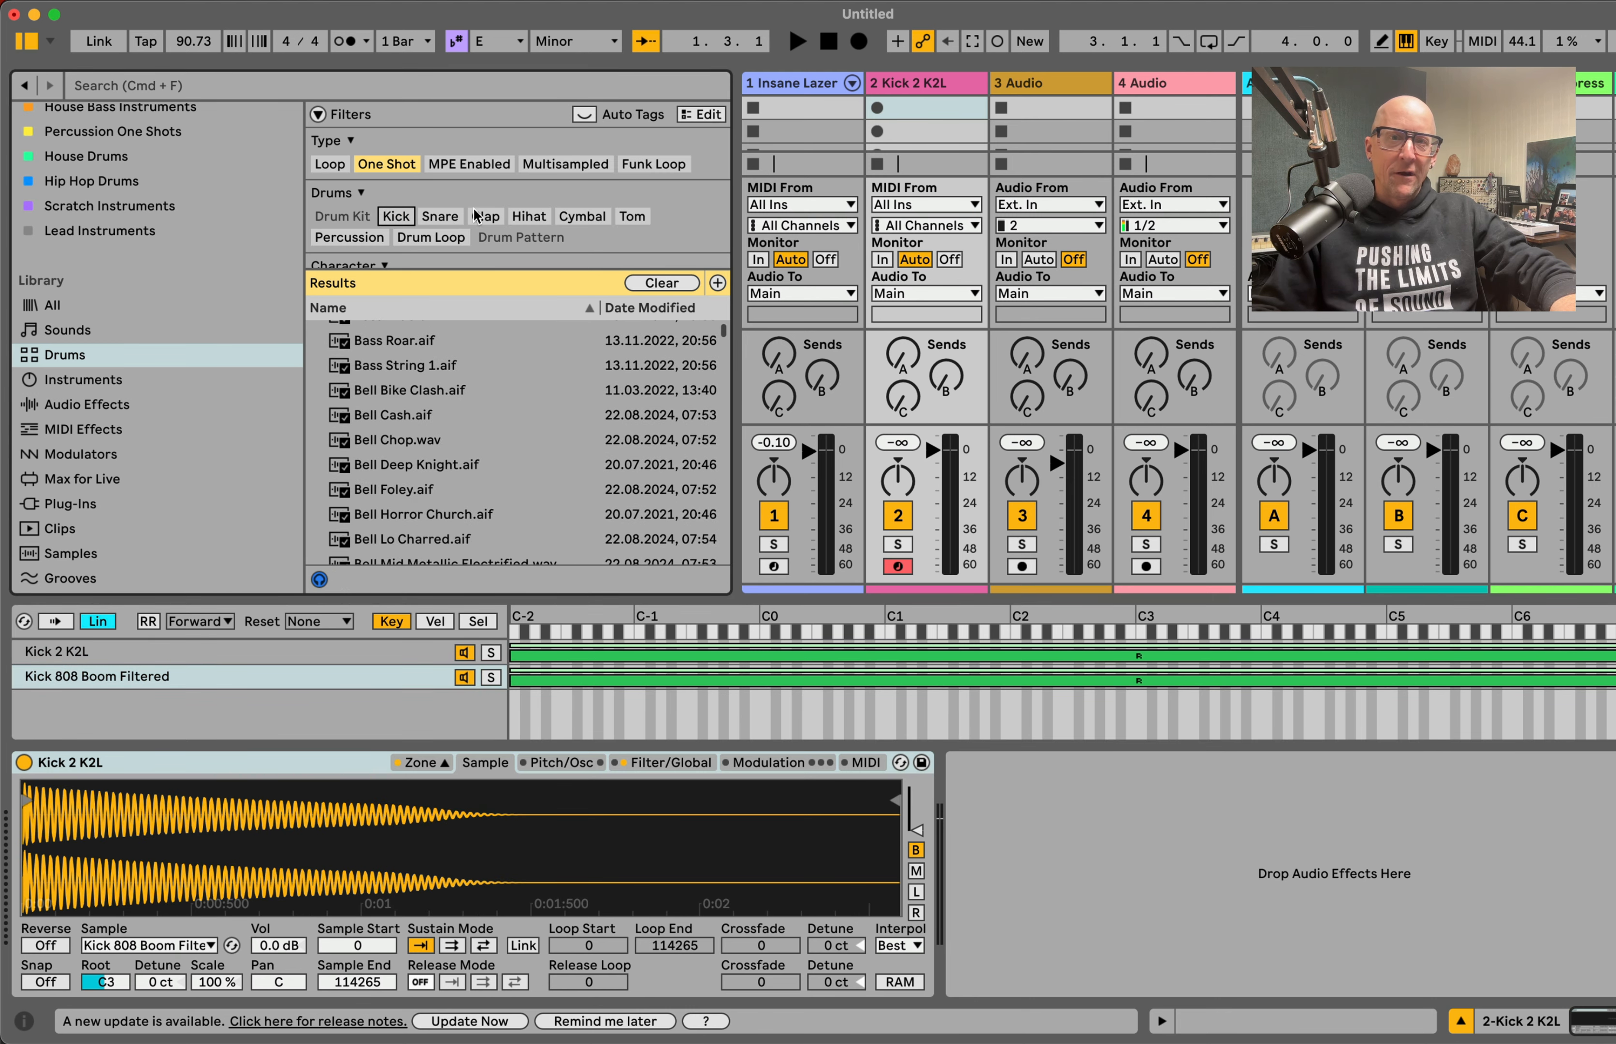
click(595, 217)
click(388, 474)
drag(378, 466, 190, 706)
Step: Switch the drum filter from Cymbal to Snare while keeping the One Shot filter
click(588, 217)
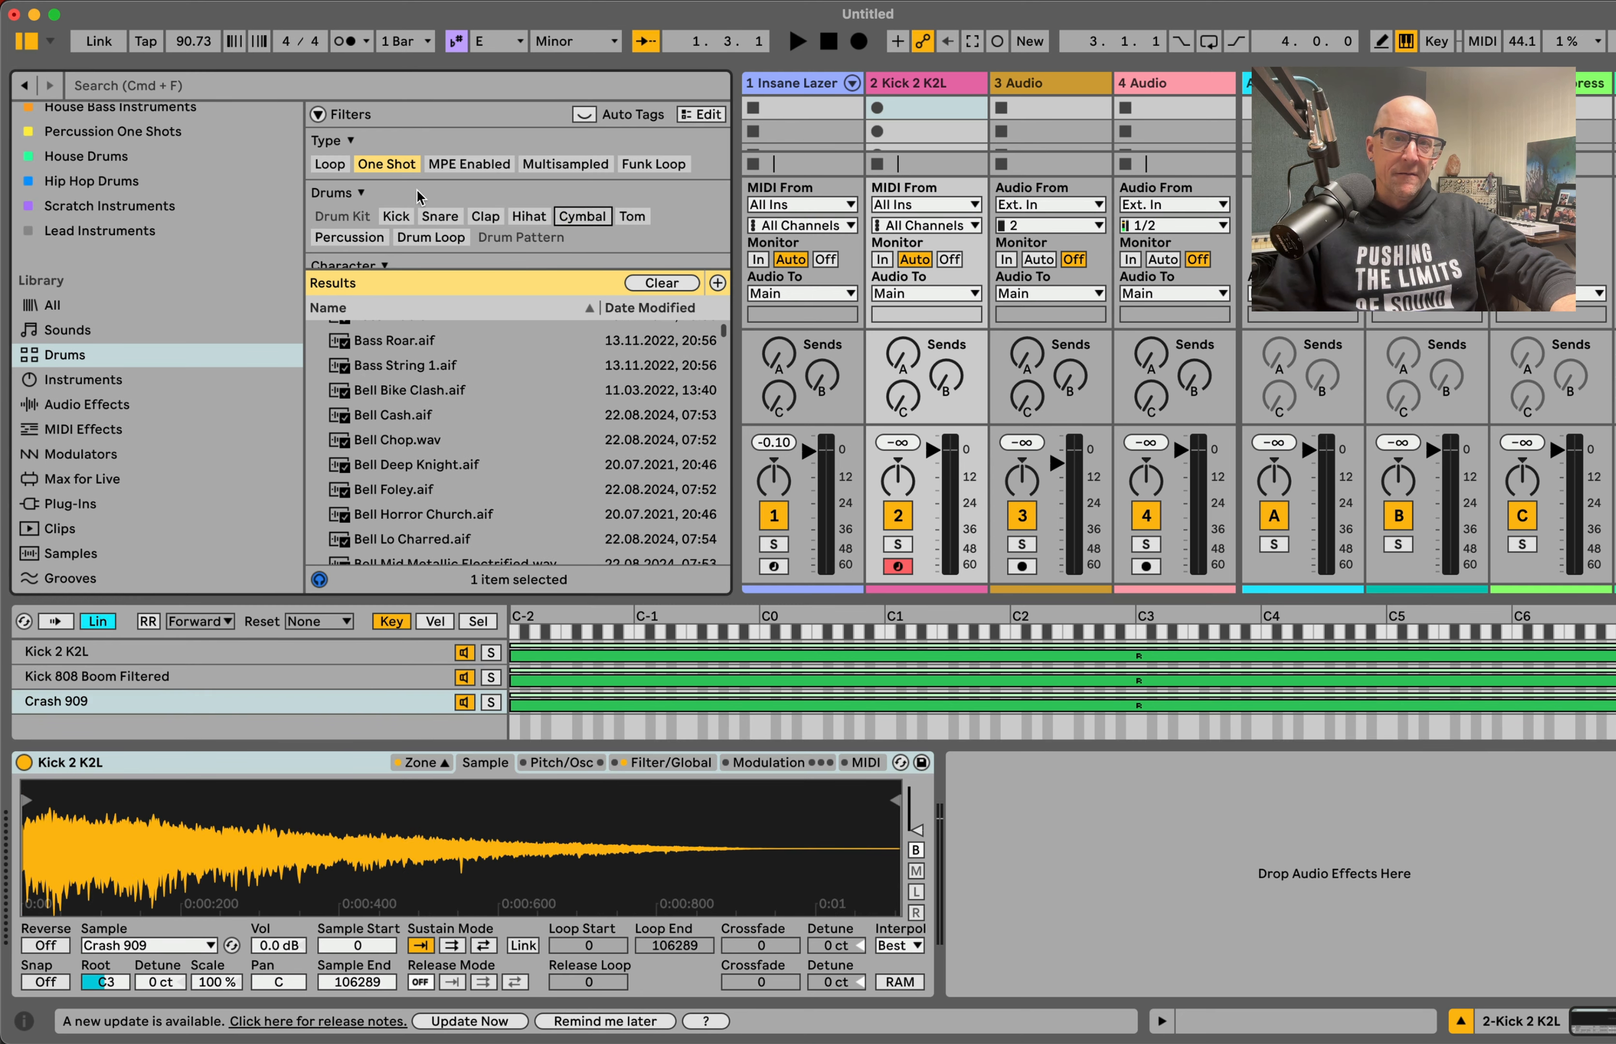
click(384, 166)
click(382, 170)
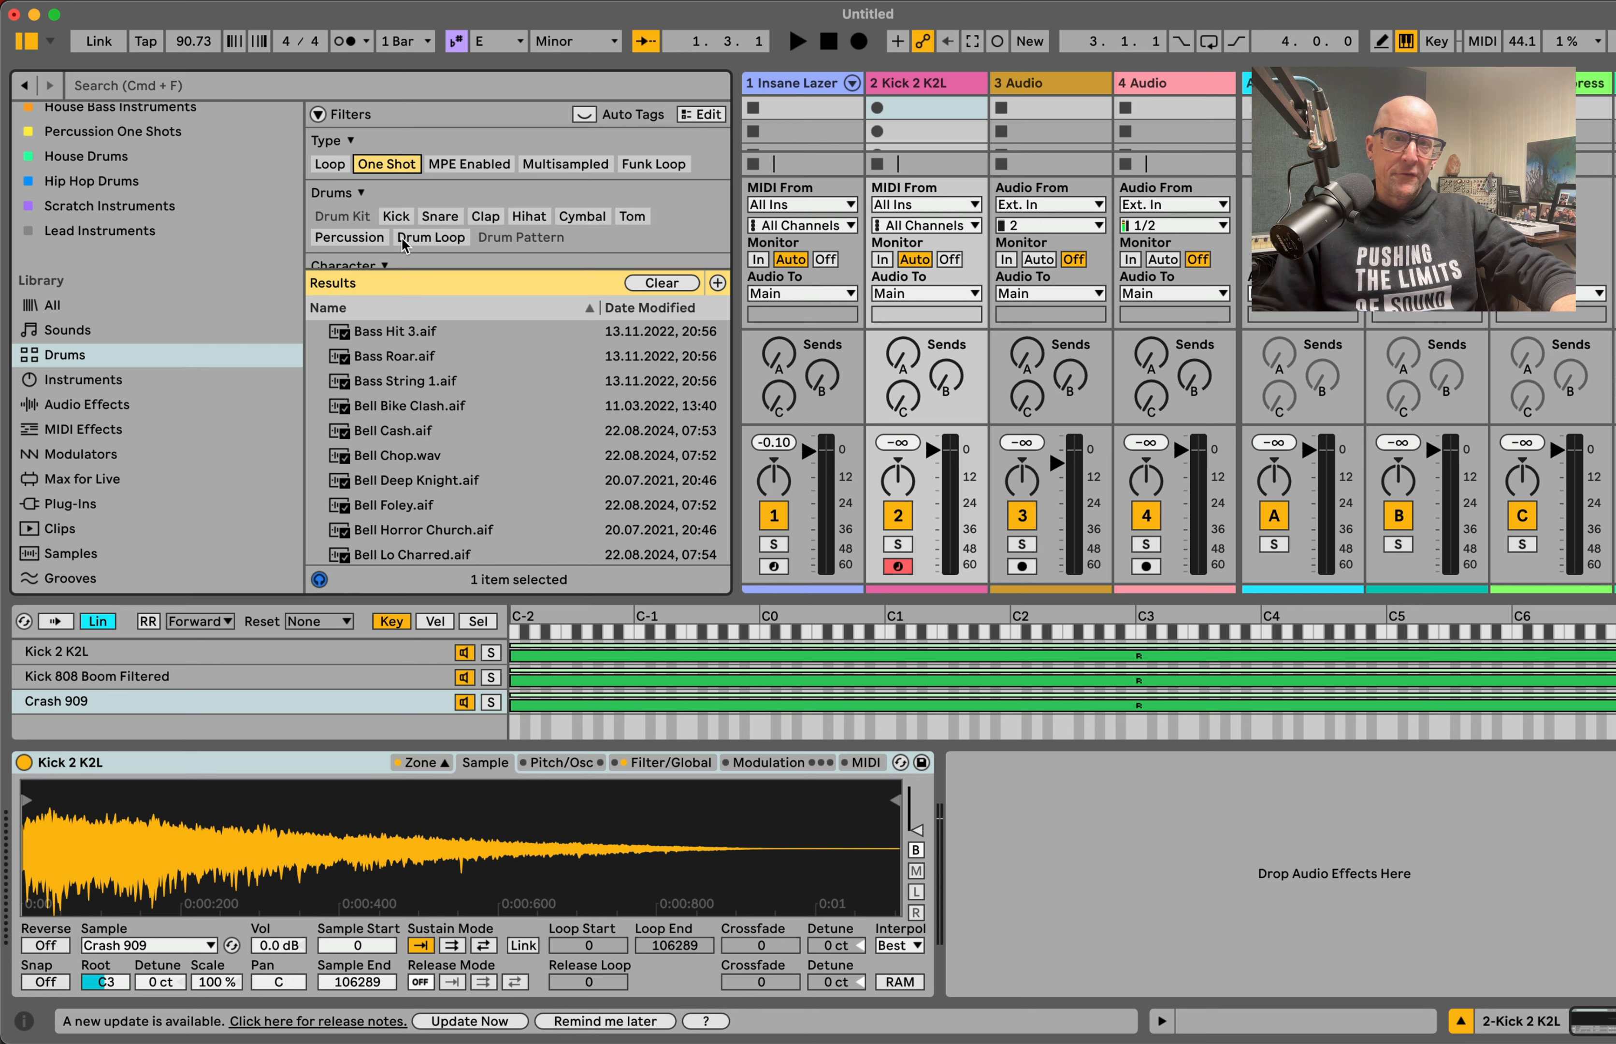
click(445, 216)
Step: Audition several snare-filter results and add Snare Acoustic Nightly.aif as a new layer below Crash 909
click(383, 465)
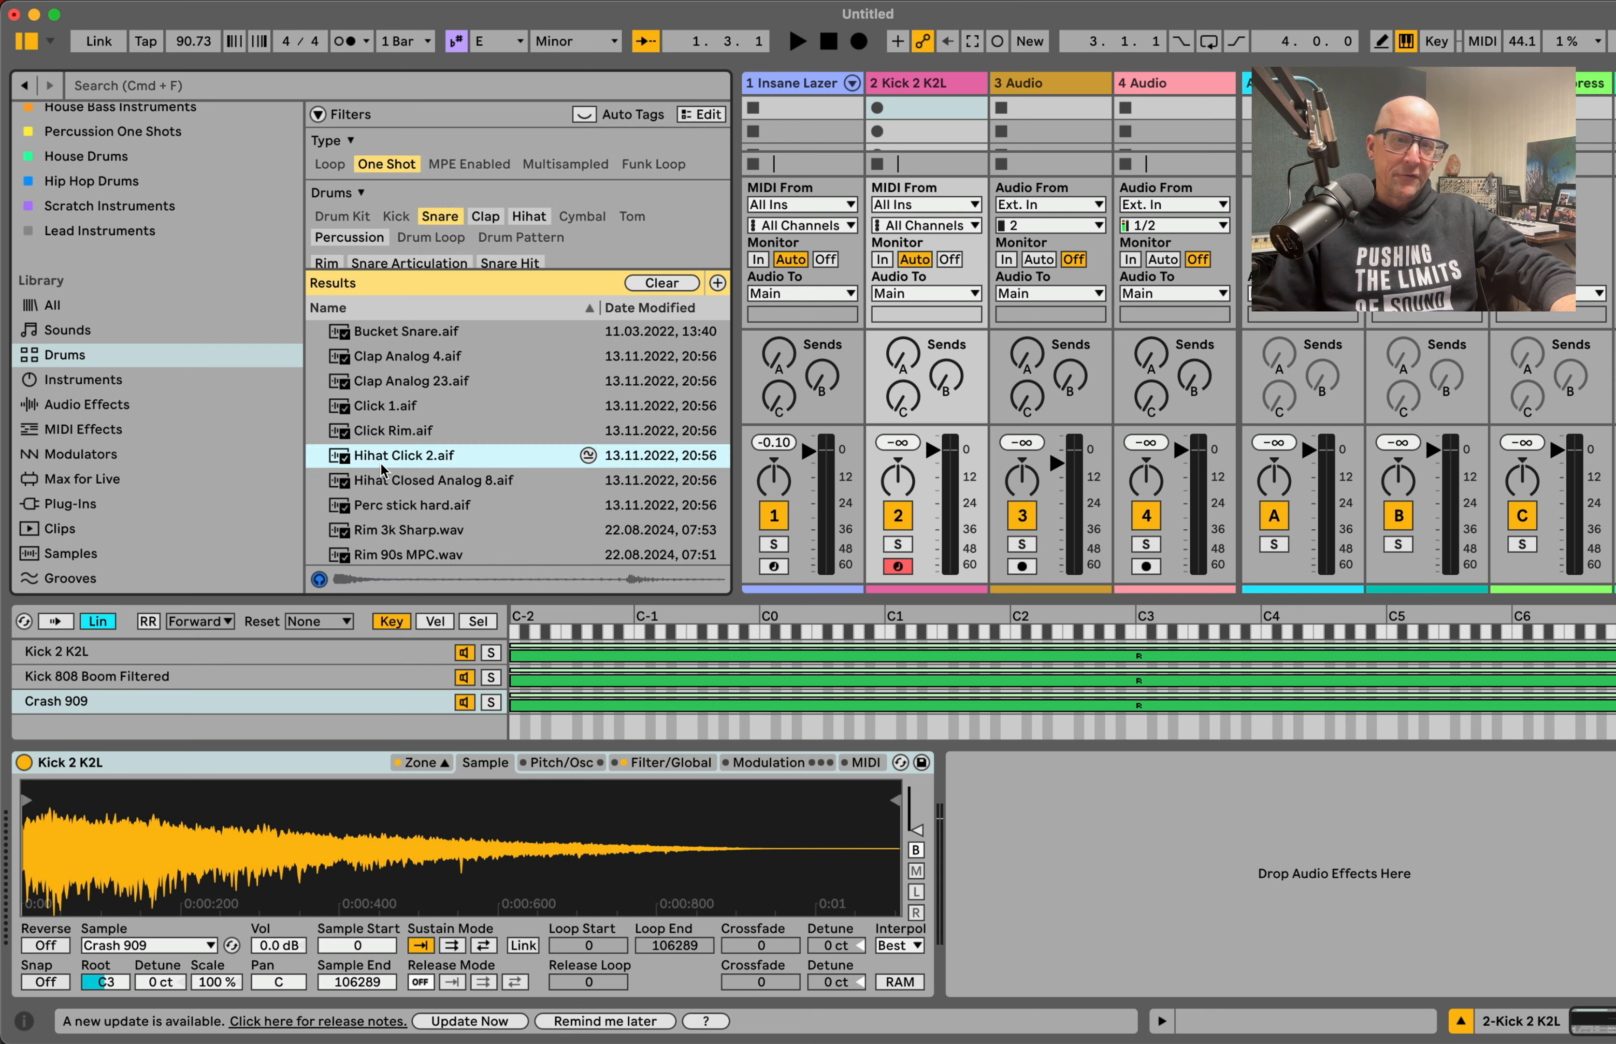
scroll(451, 506, down, 15)
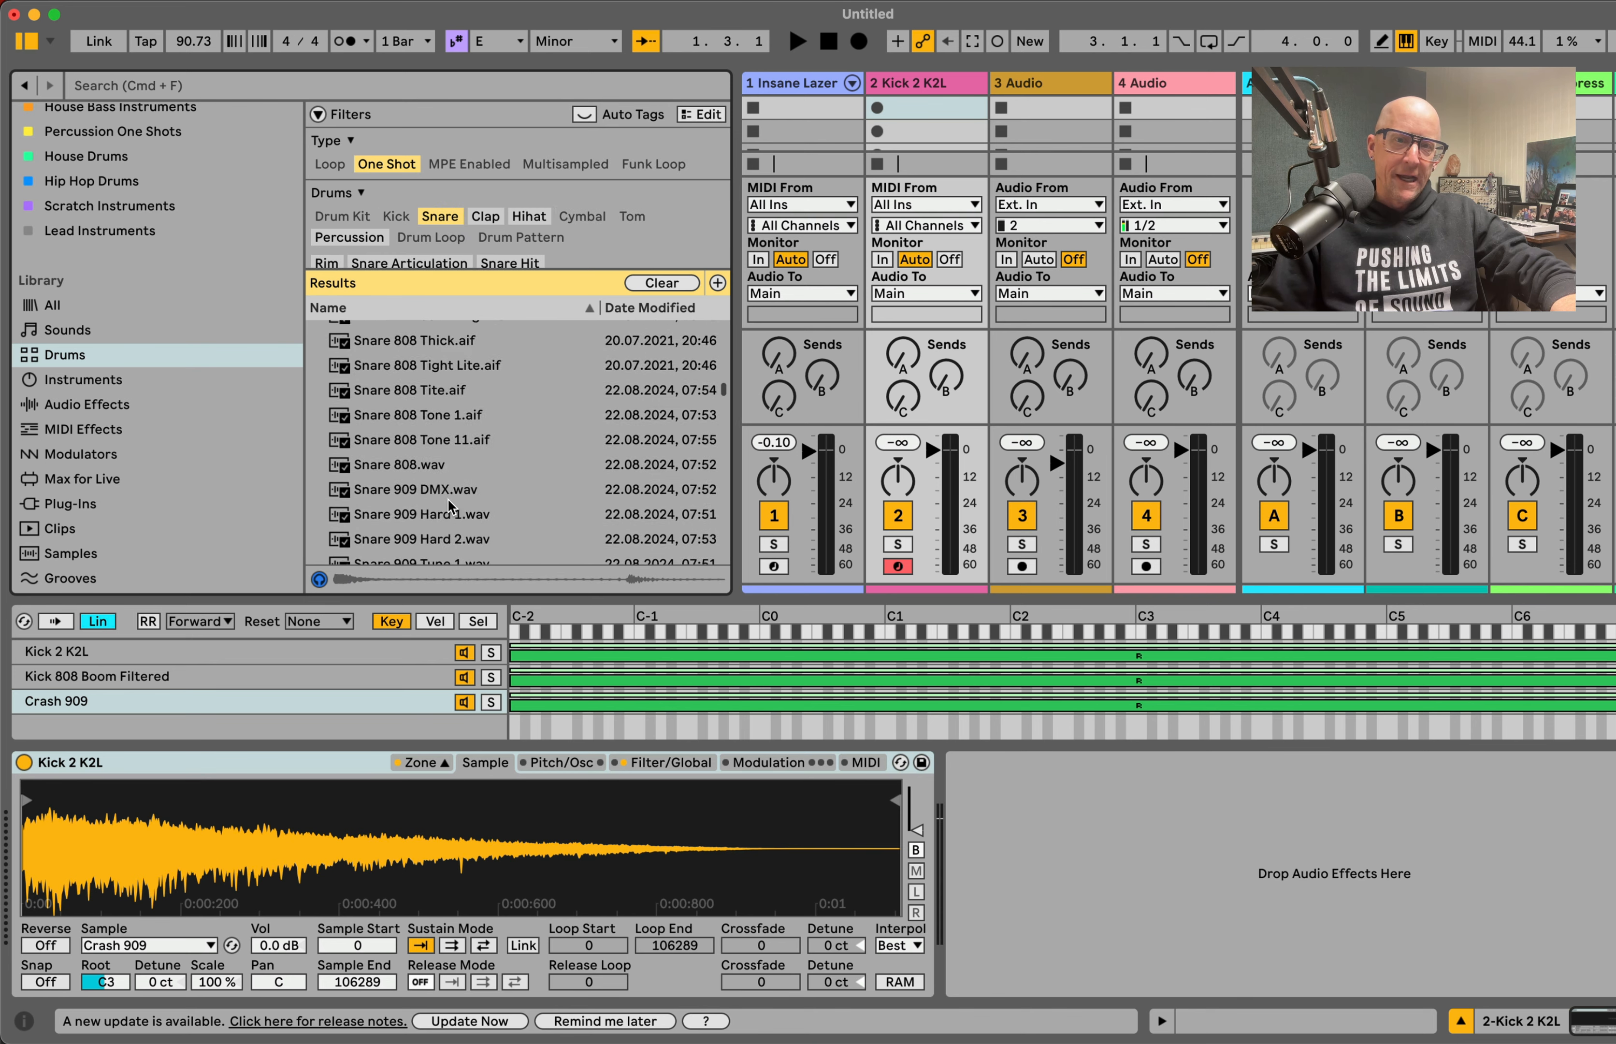
click(420, 385)
click(418, 408)
click(421, 435)
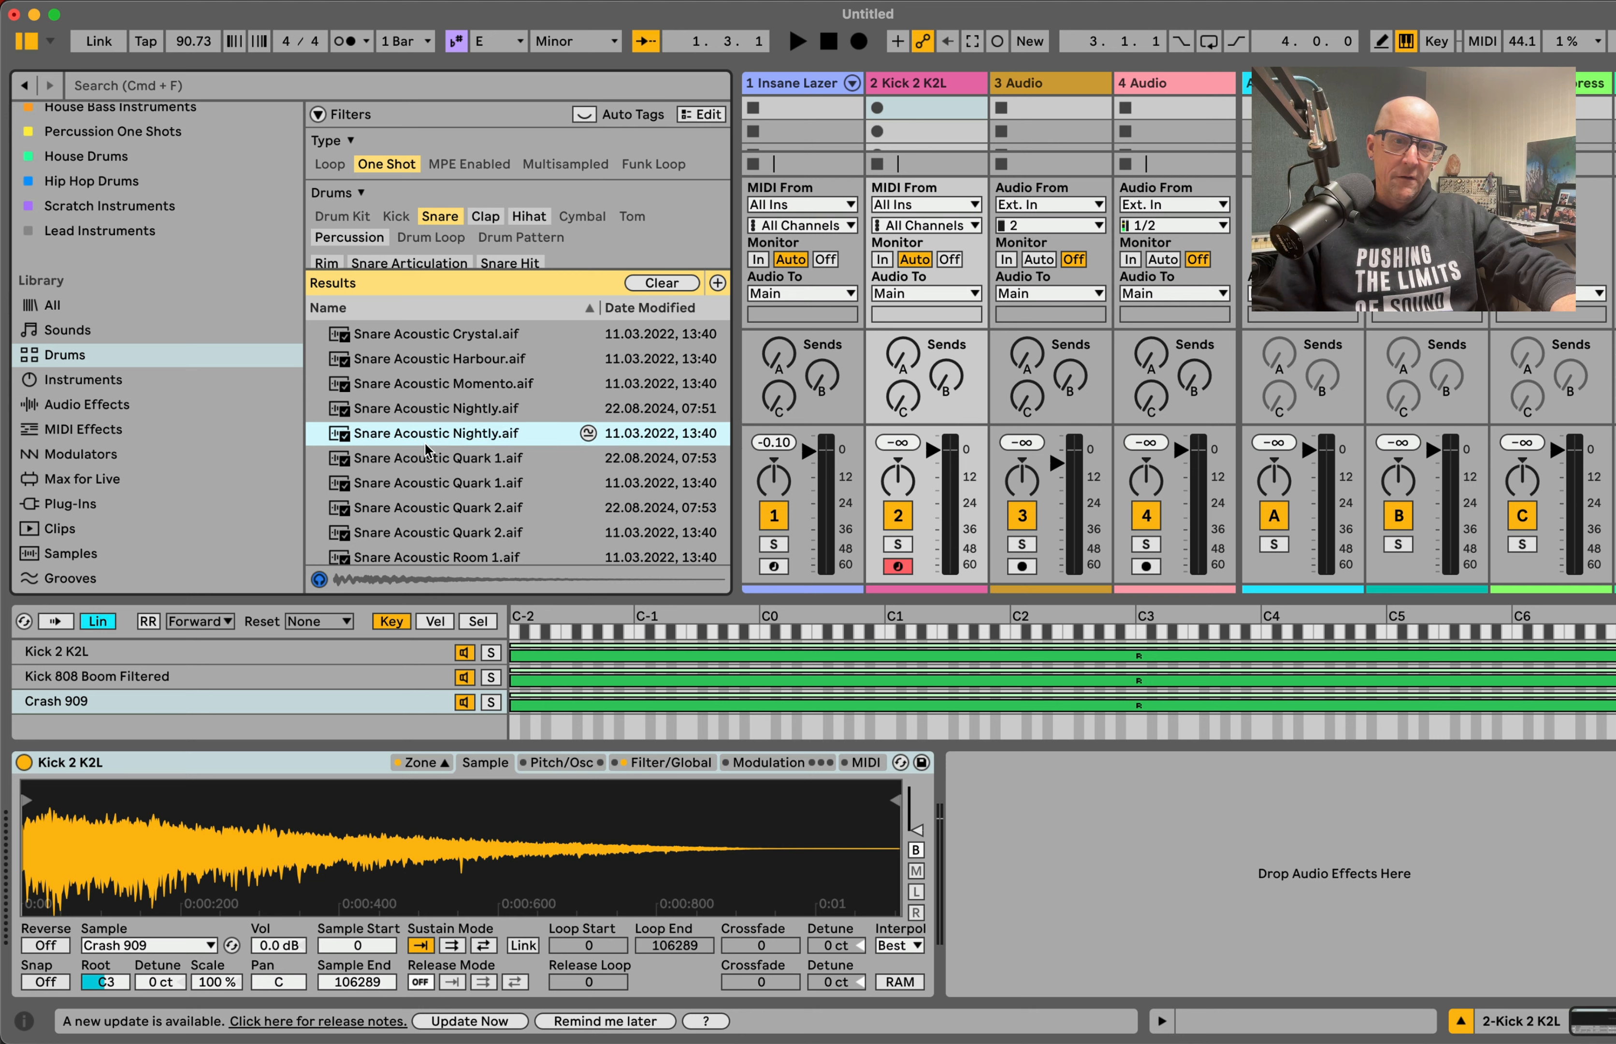
click(416, 410)
drag(419, 423, 224, 730)
Step: Play the layered samples together at C3 and enlarge the zone editor to make room for more layers
key(a)
key(a)
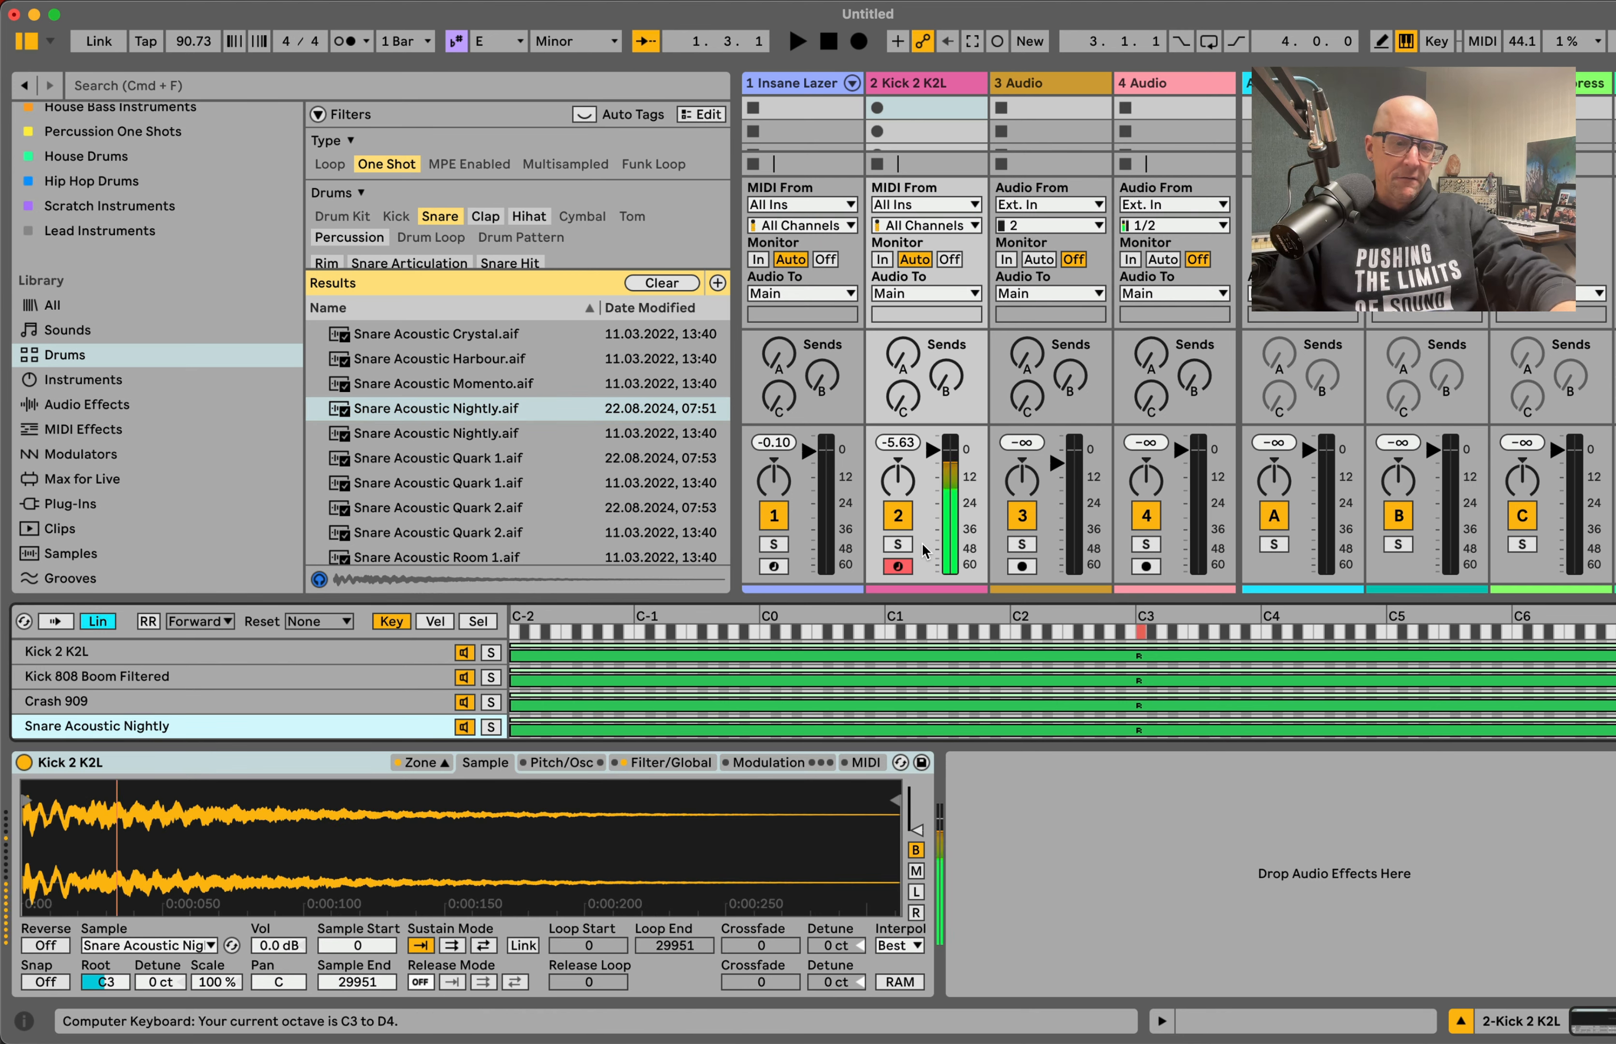
key(a)
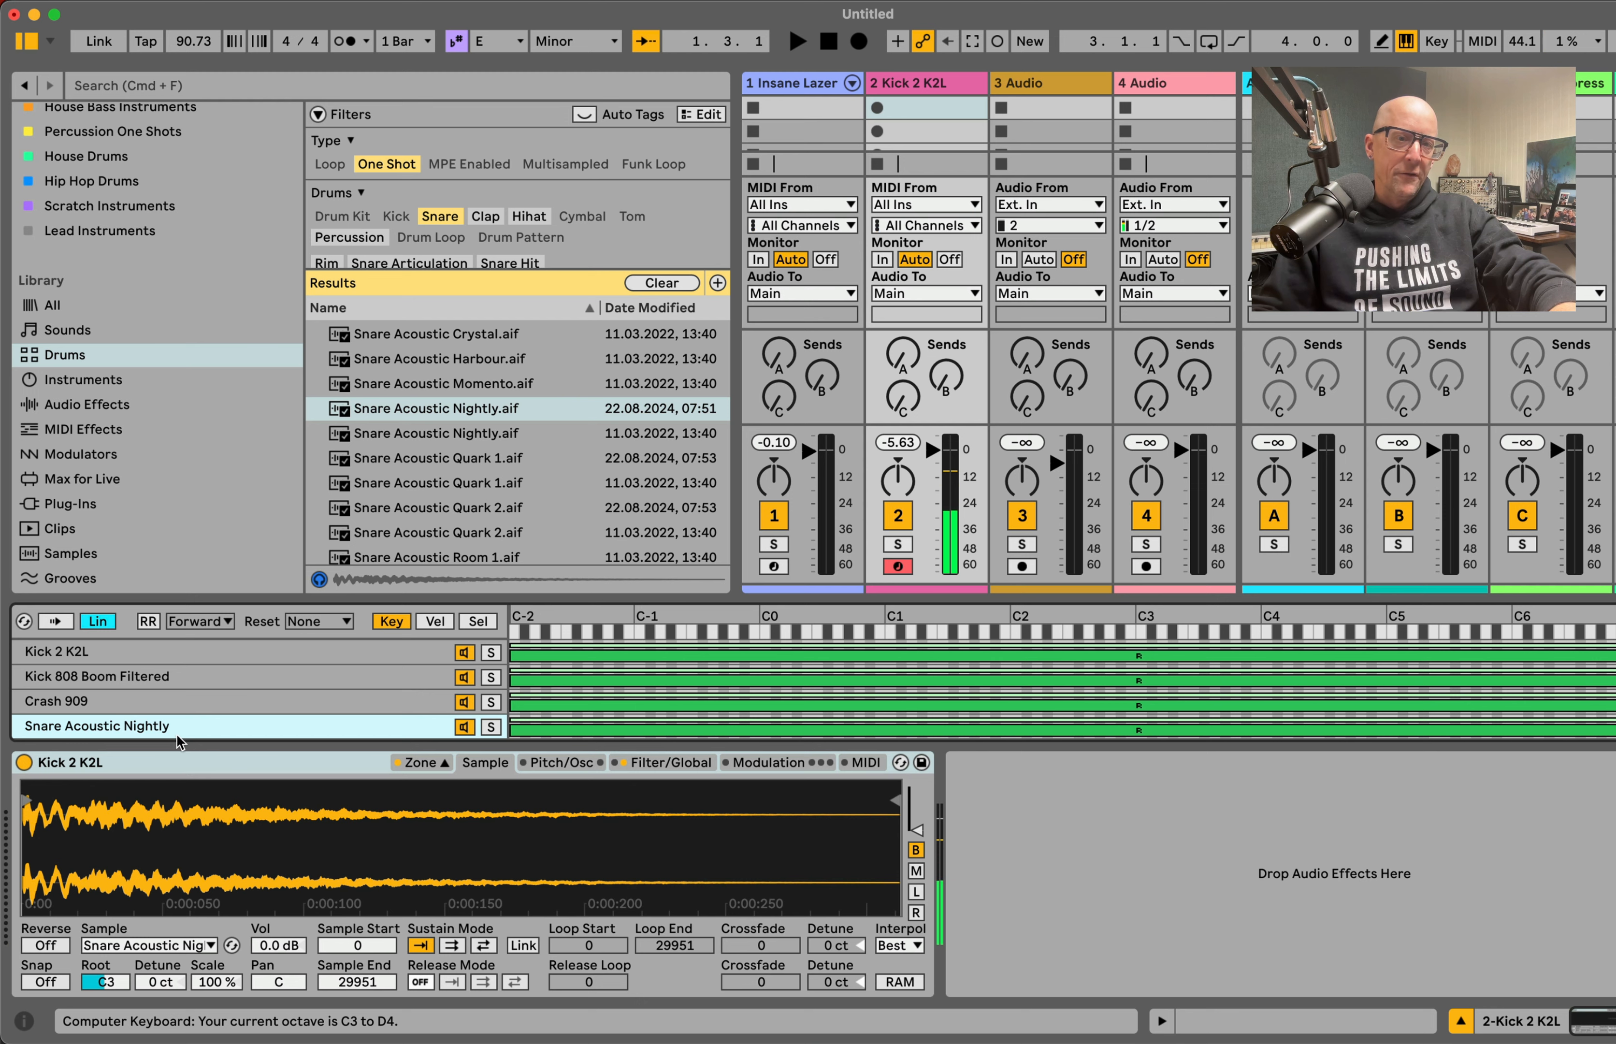
drag(317, 596, 313, 519)
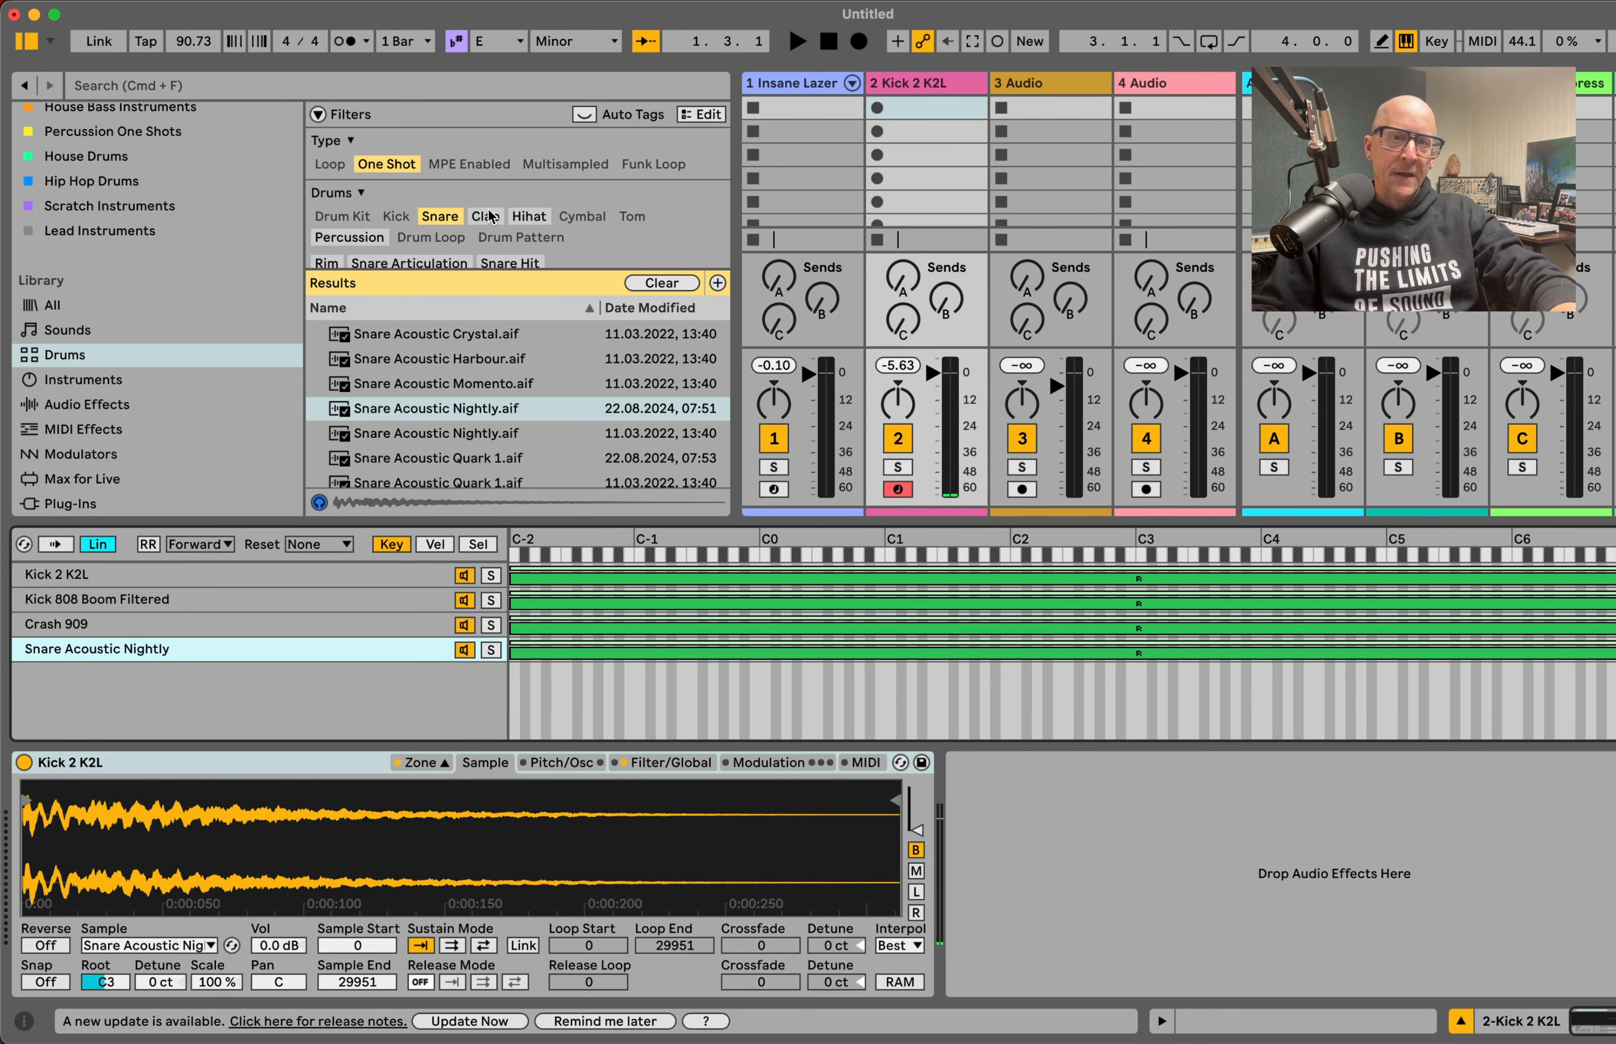
Step: Remove the Snare and One Shot filters and open the Samples folder under Places
click(444, 219)
click(385, 167)
scroll(151, 450, down, 5)
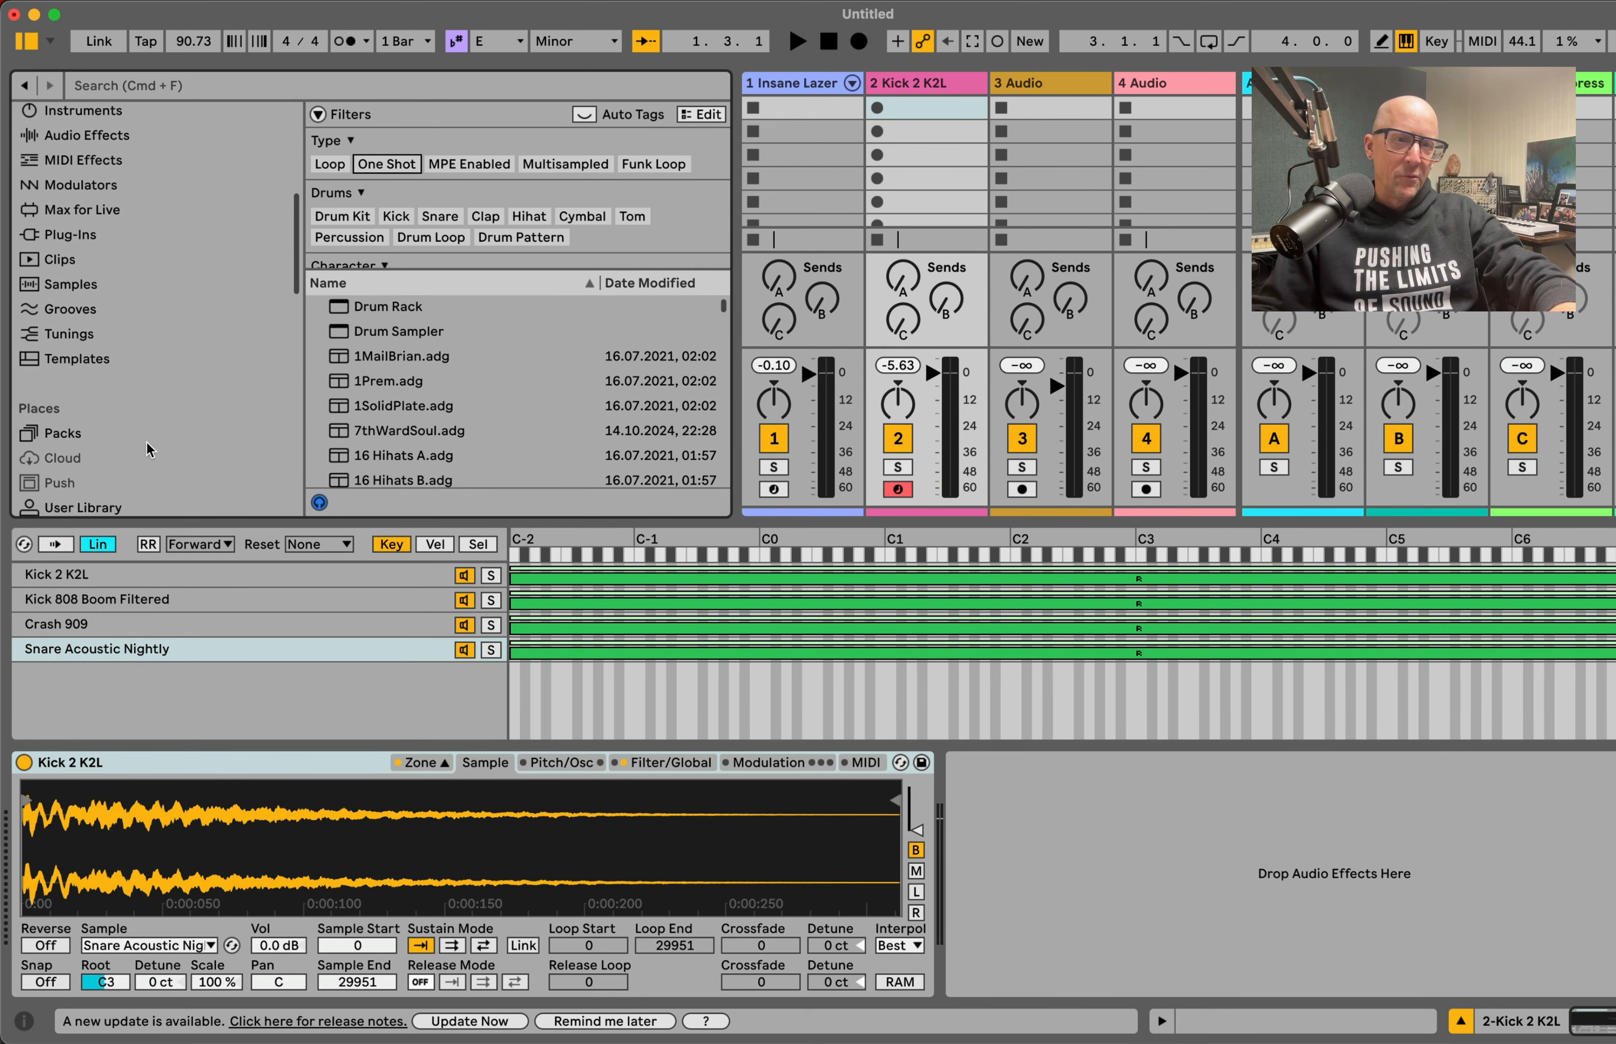
click(111, 462)
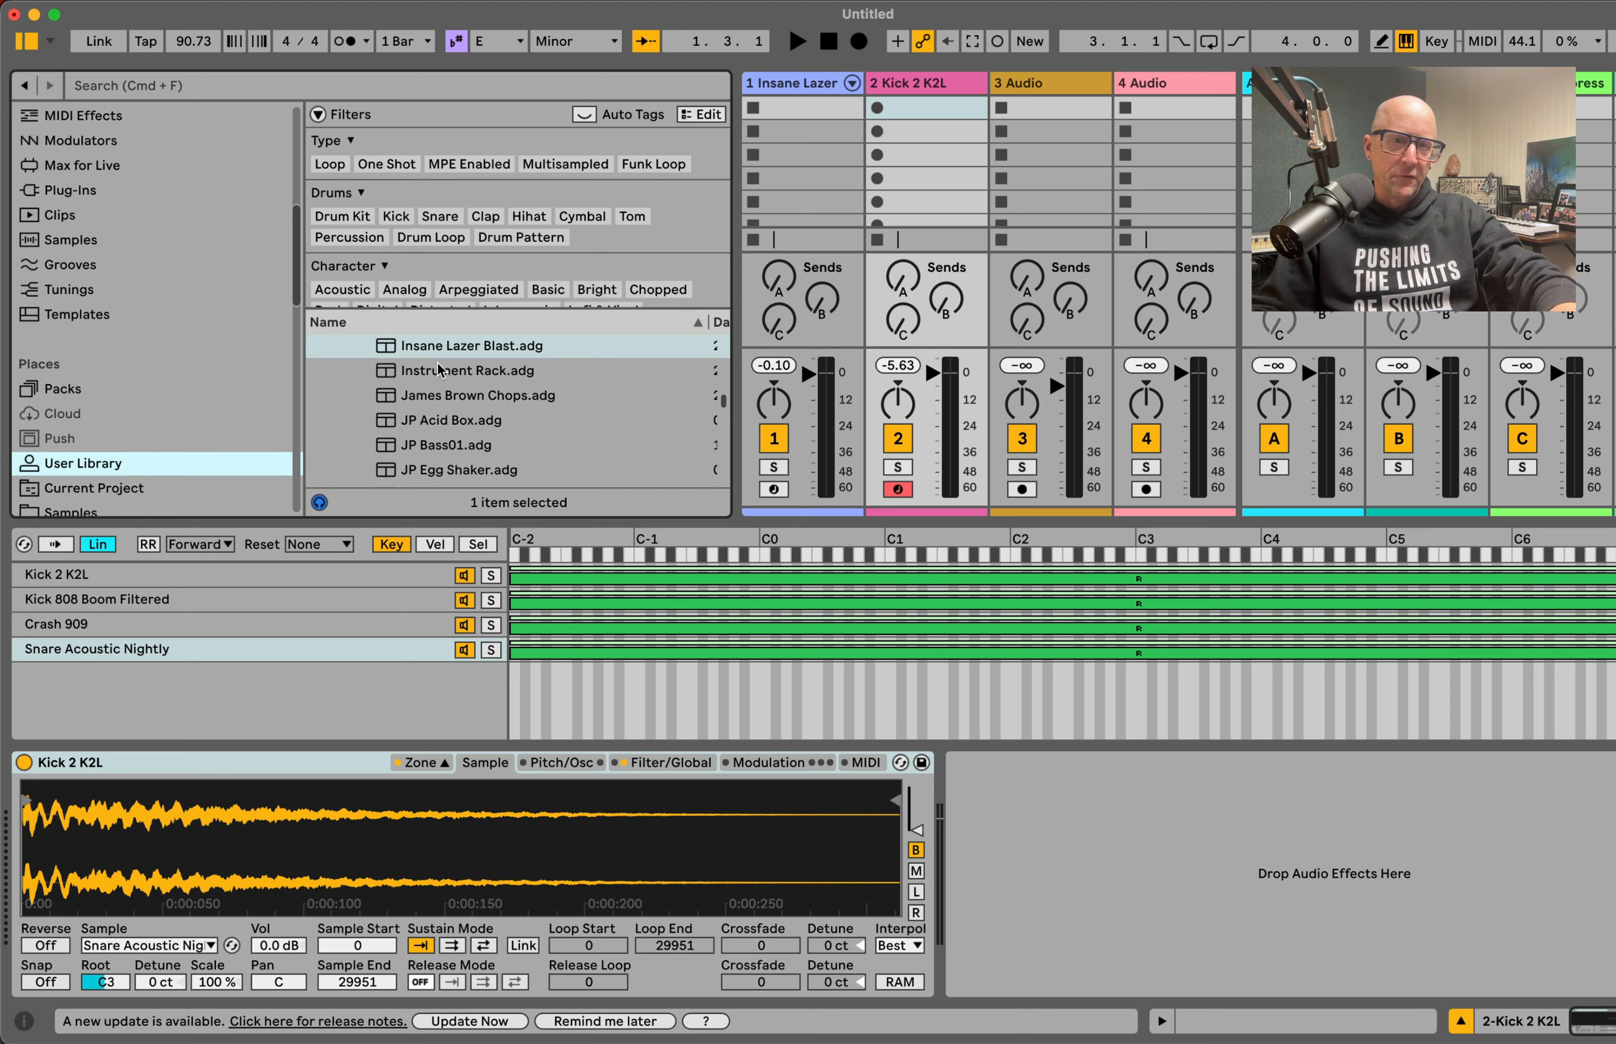
click(265, 381)
click(76, 467)
scroll(122, 424, down, 3)
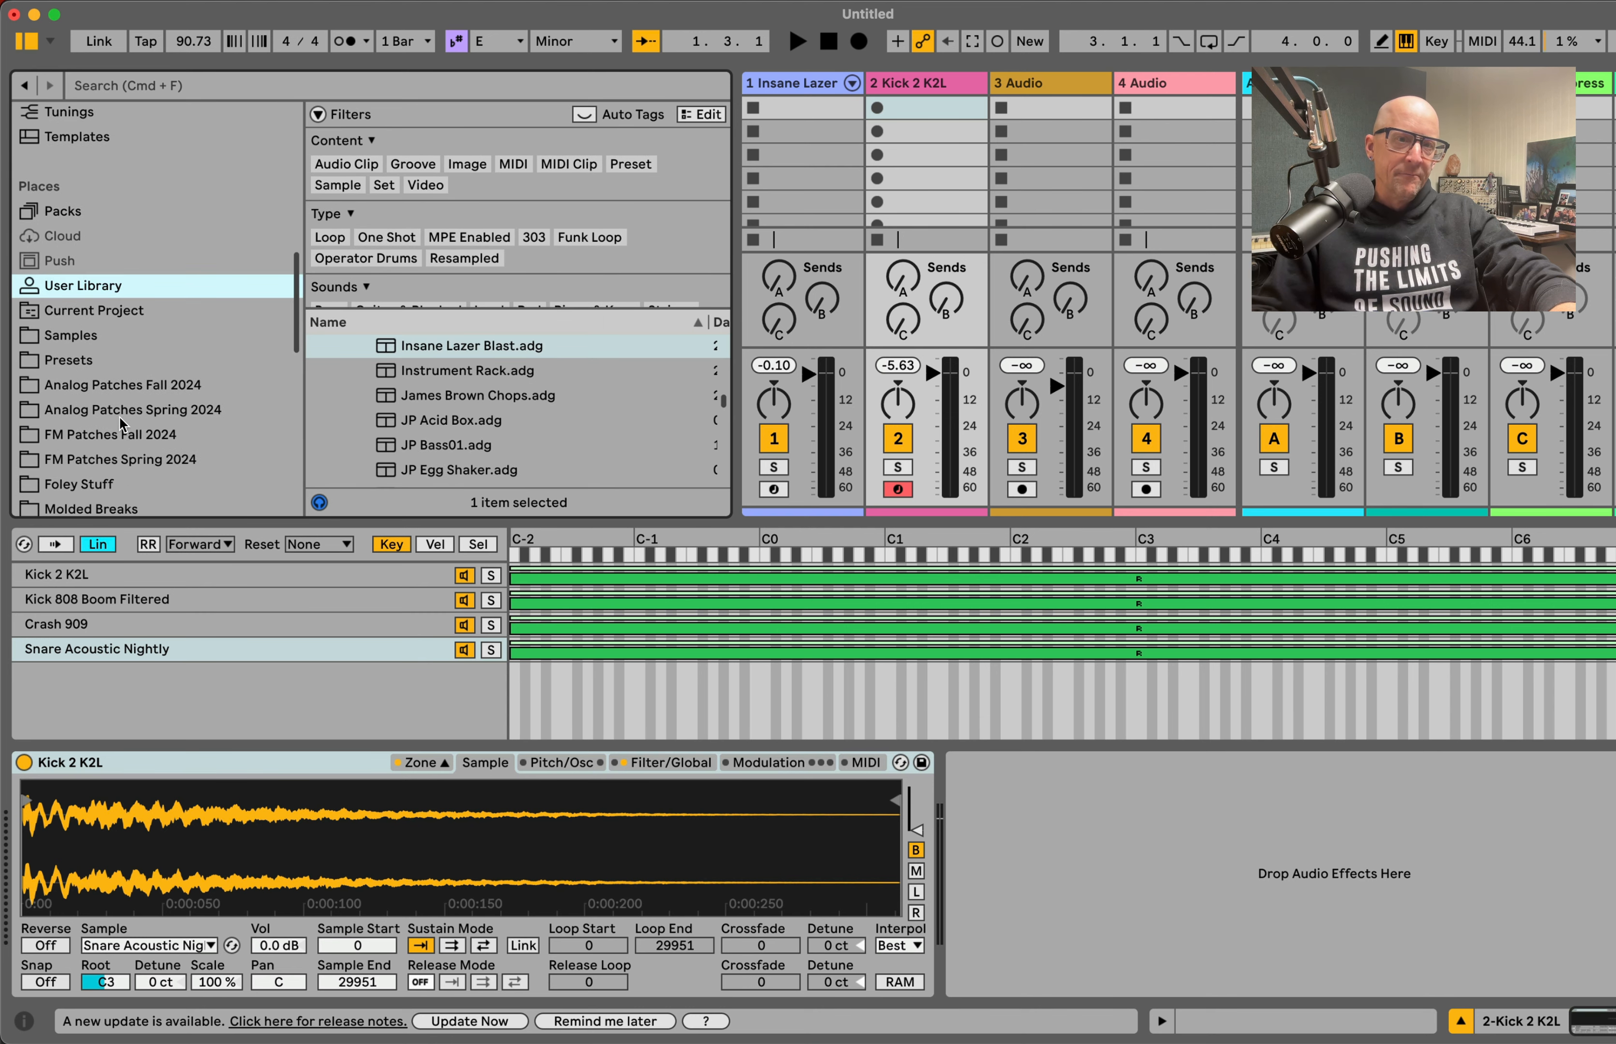
click(87, 339)
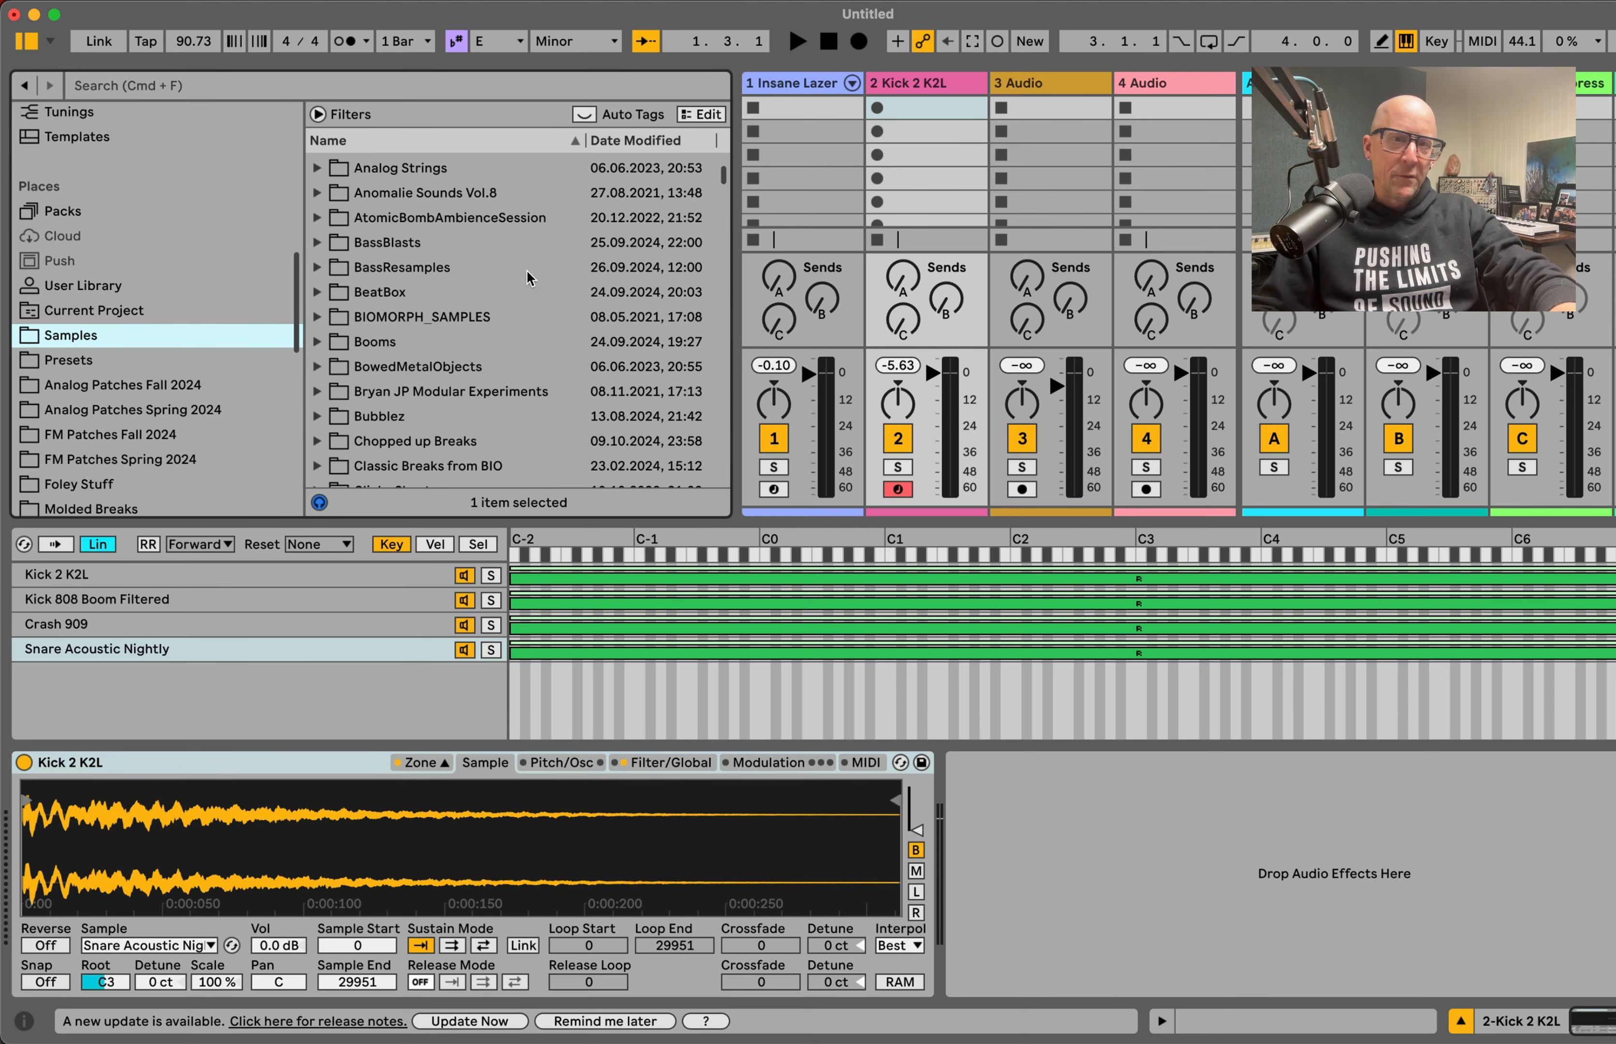
Step: Audition samples in the AnalogWomps folder under BassResamples and add AnalogWompsFeb20203 as a new zone layer
click(317, 268)
click(319, 269)
click(319, 268)
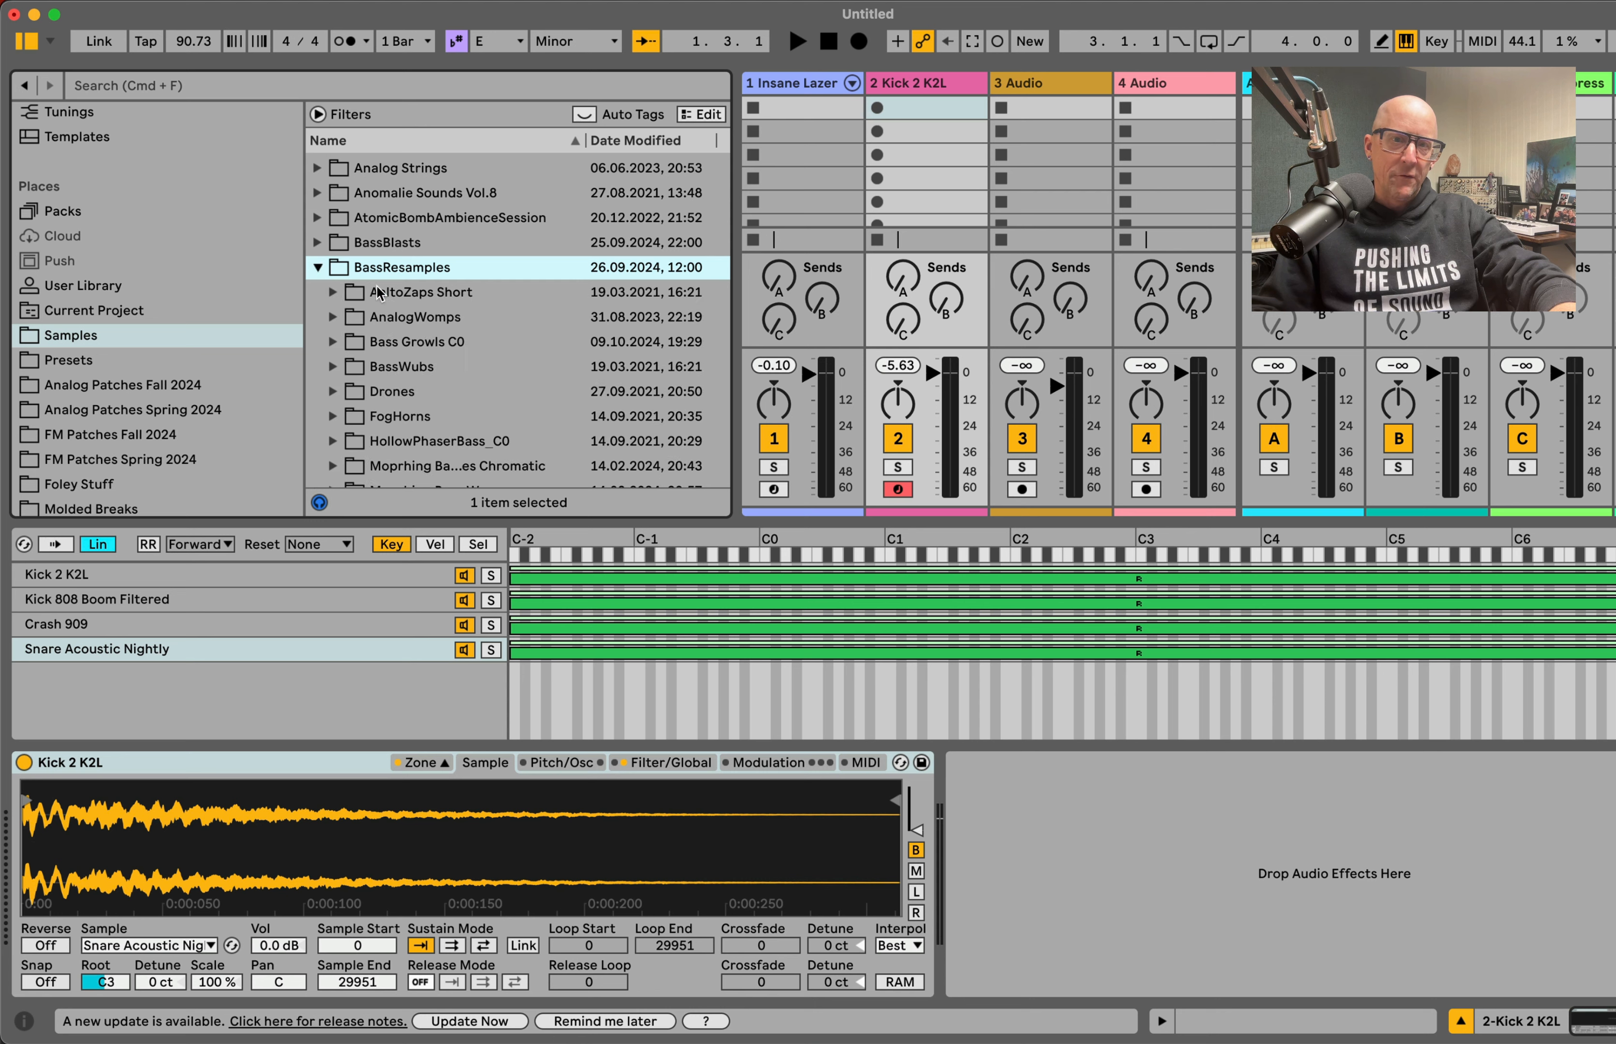
click(332, 318)
click(414, 368)
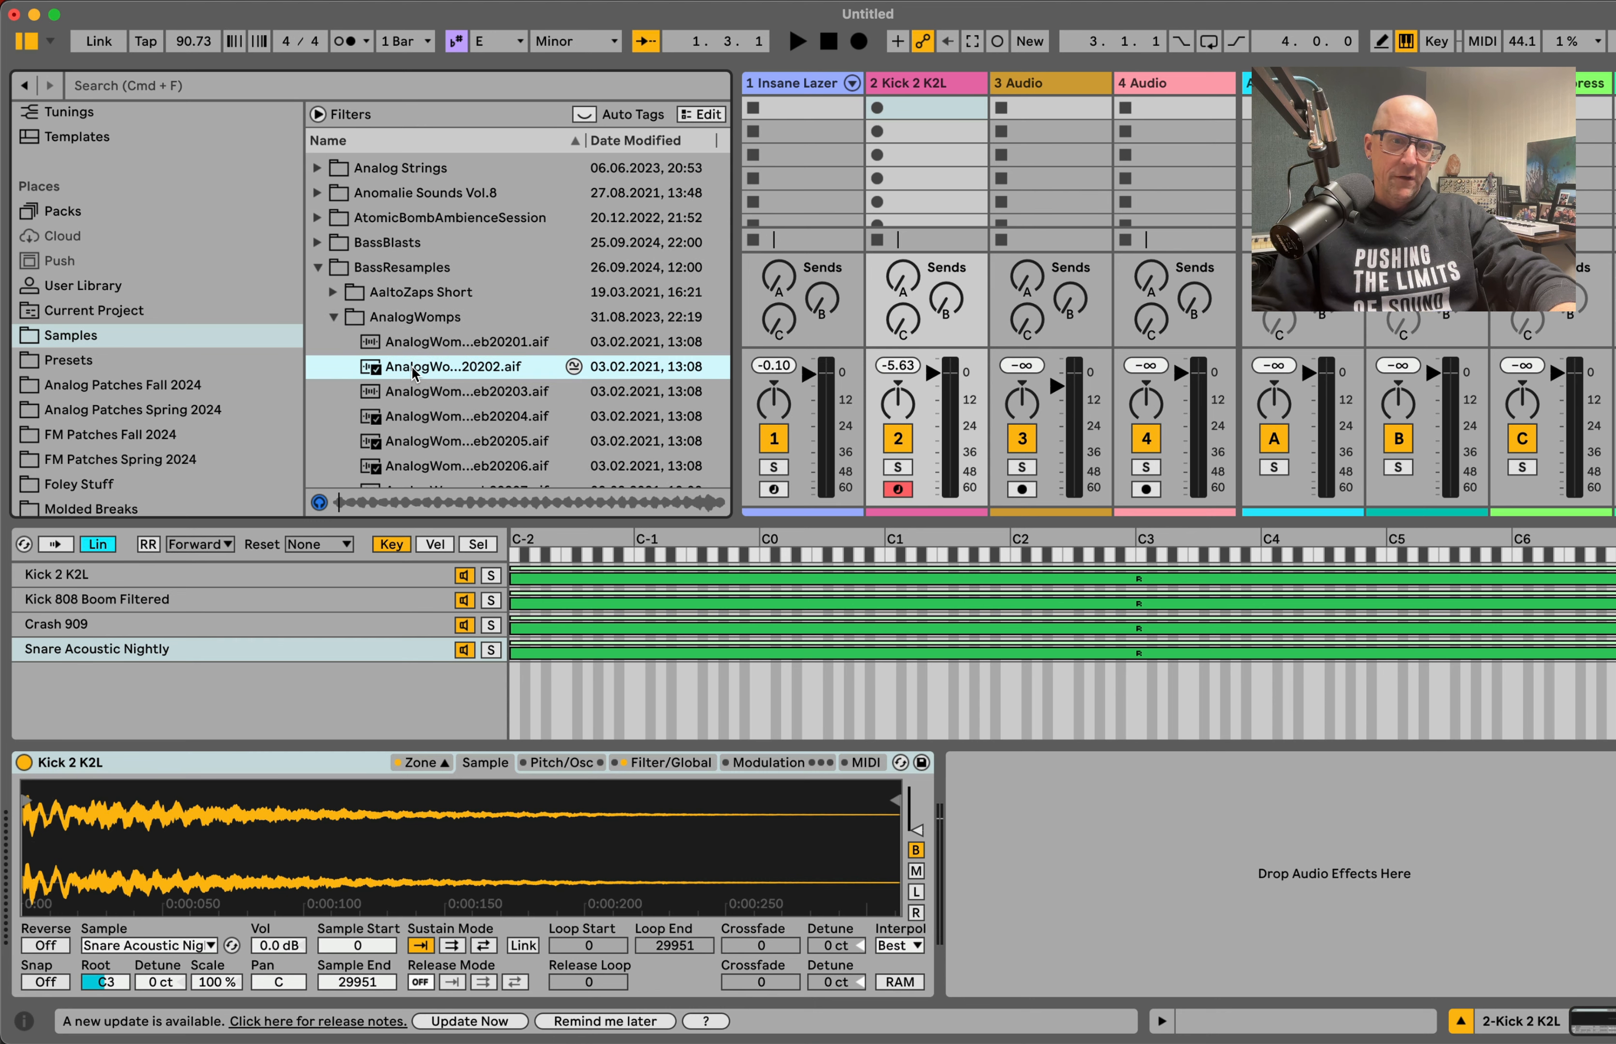
click(412, 398)
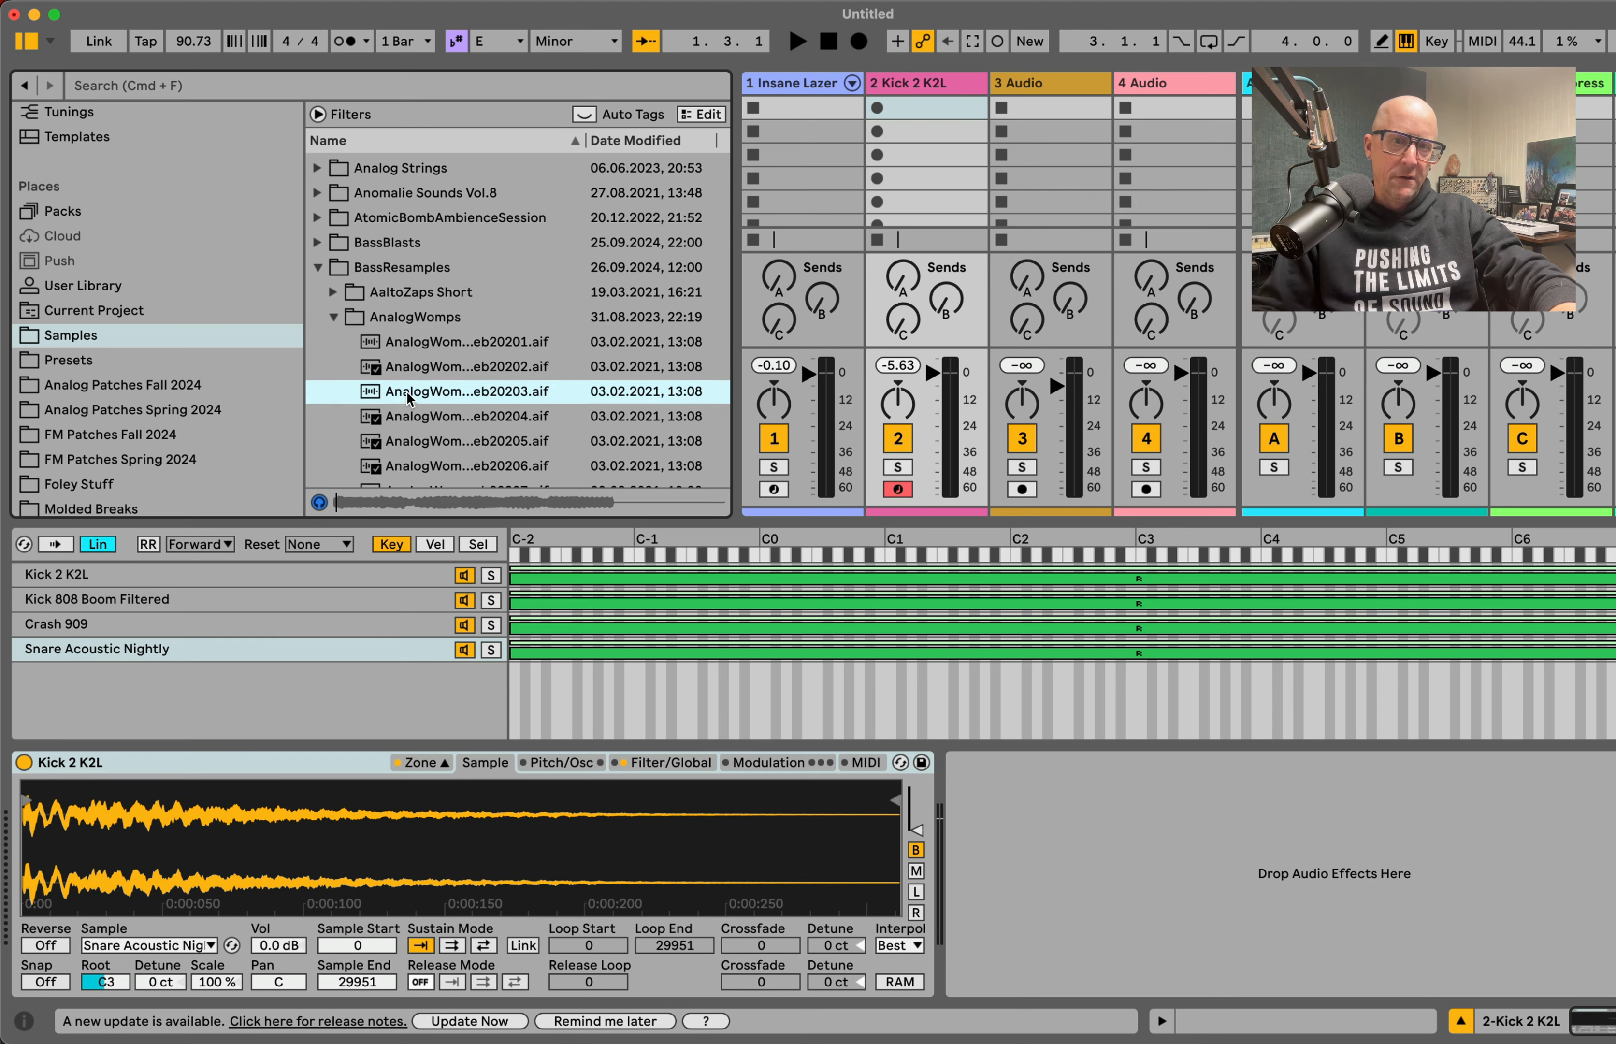
drag(412, 397, 319, 665)
Step: Add Chaos Noise1.aif from the ChaosNoise folder in AtomicBombAmbienceSession as a layer below AnalogWompsFeb20203
click(330, 319)
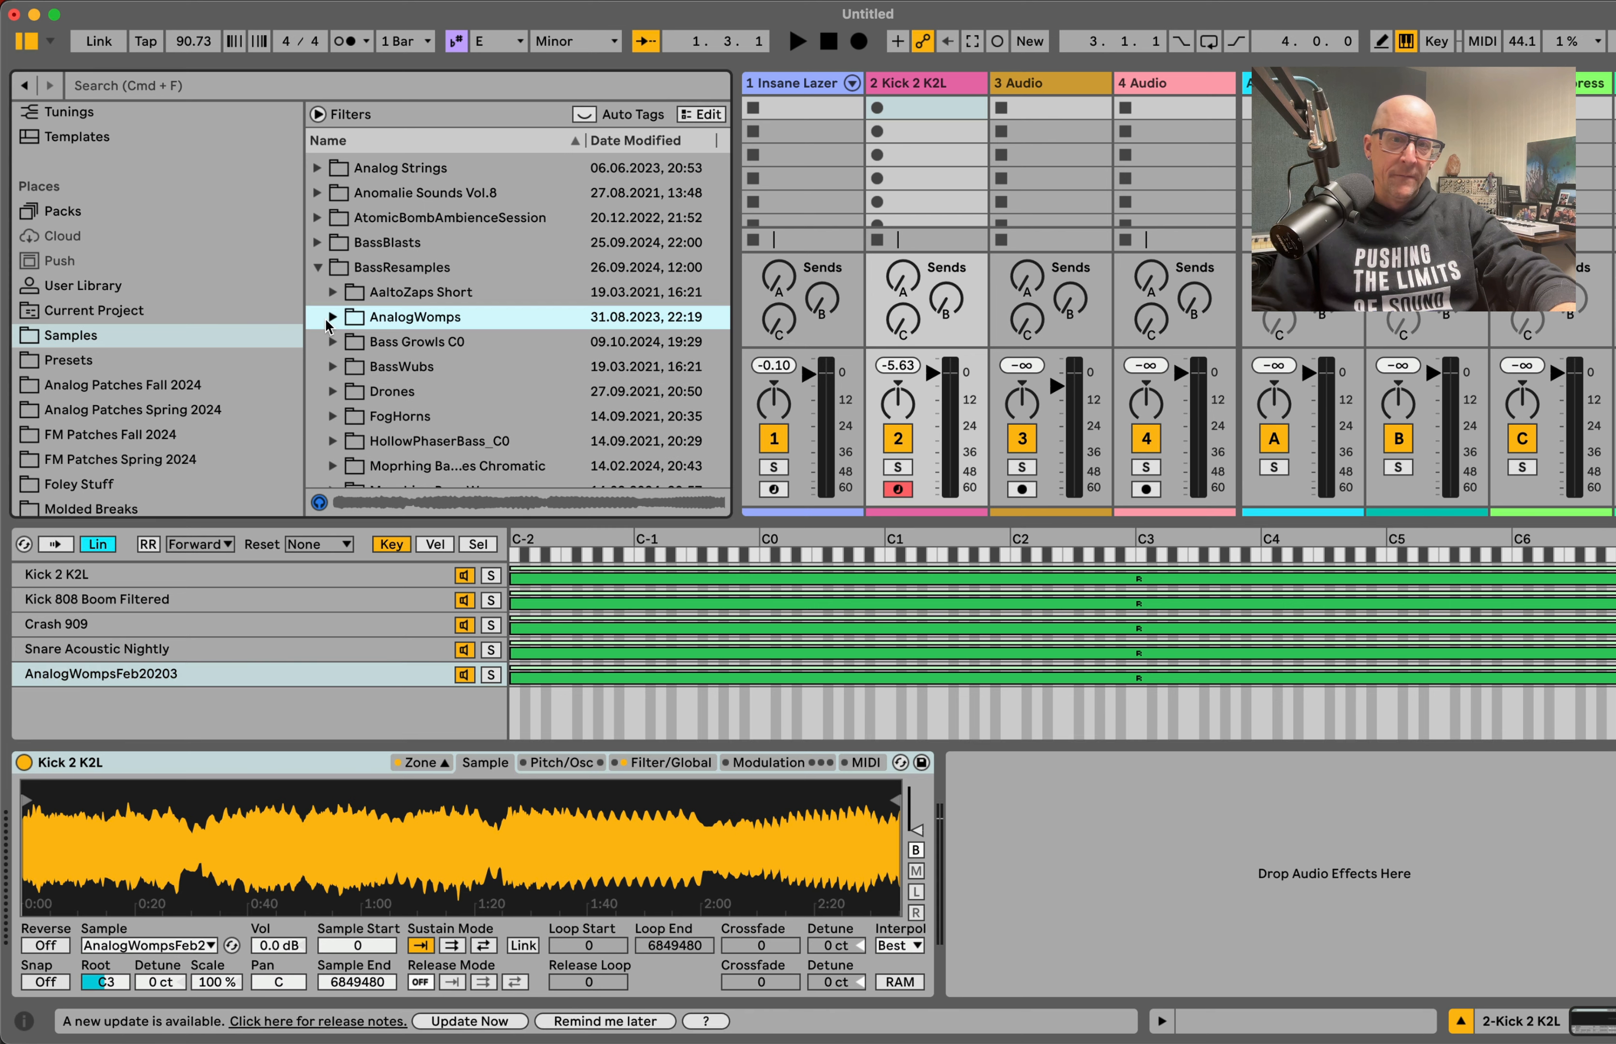
click(333, 367)
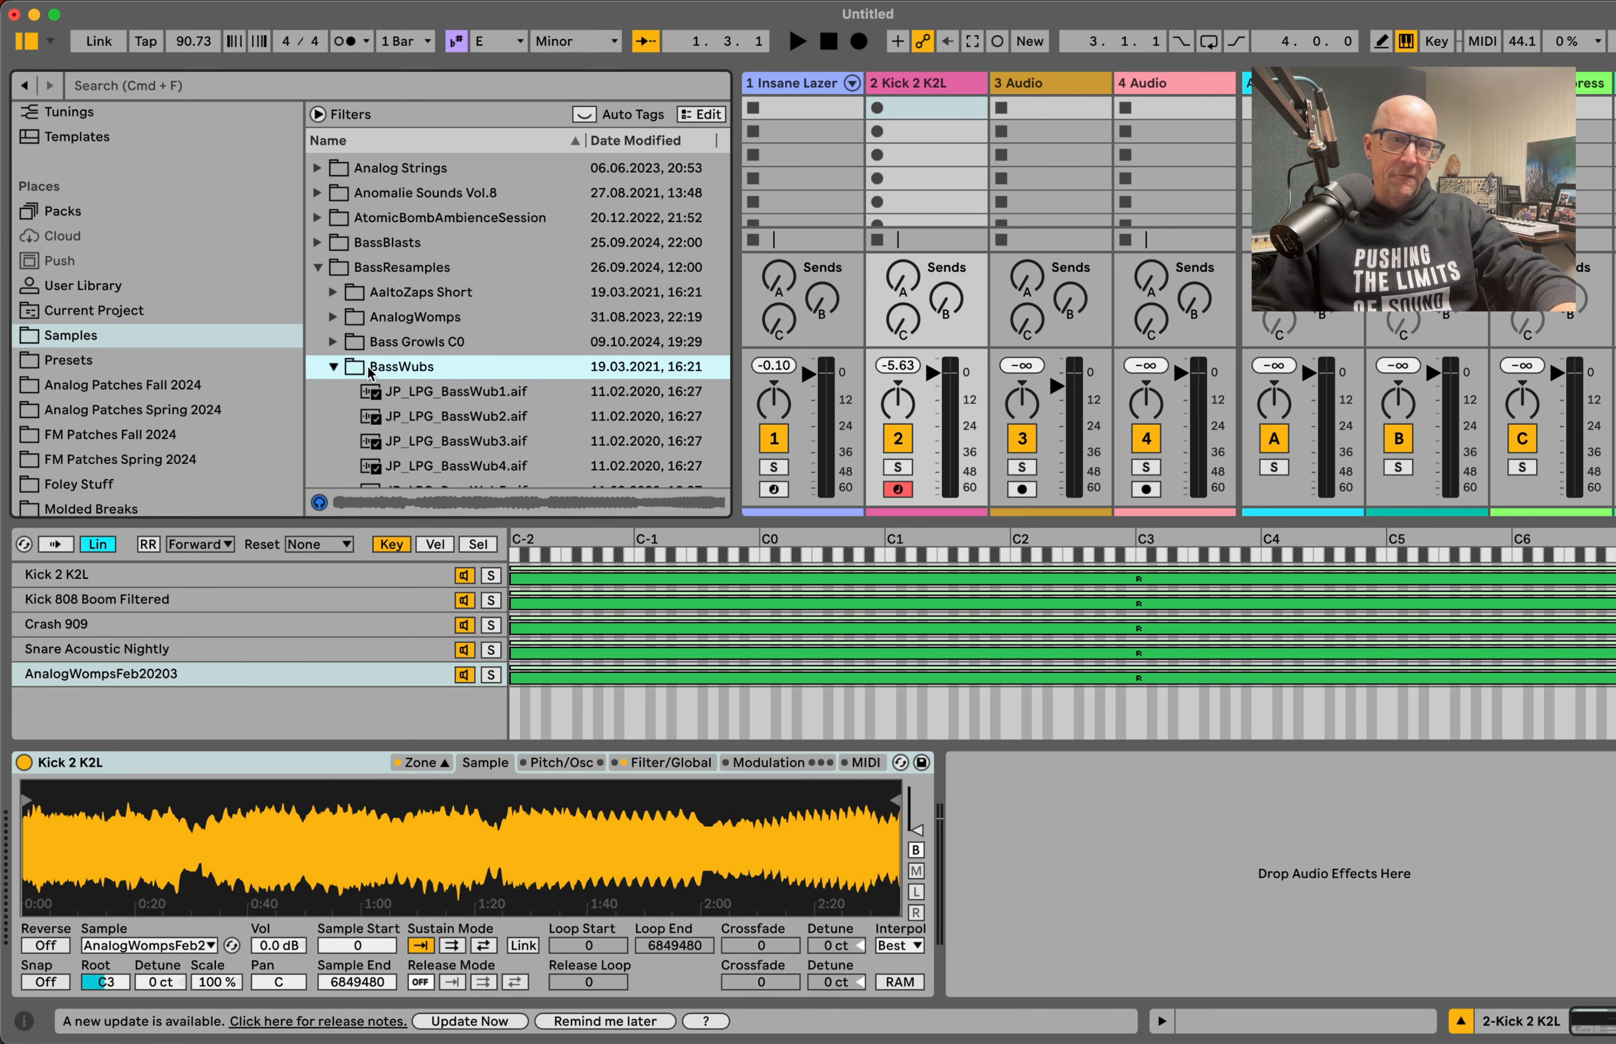
click(317, 266)
click(315, 217)
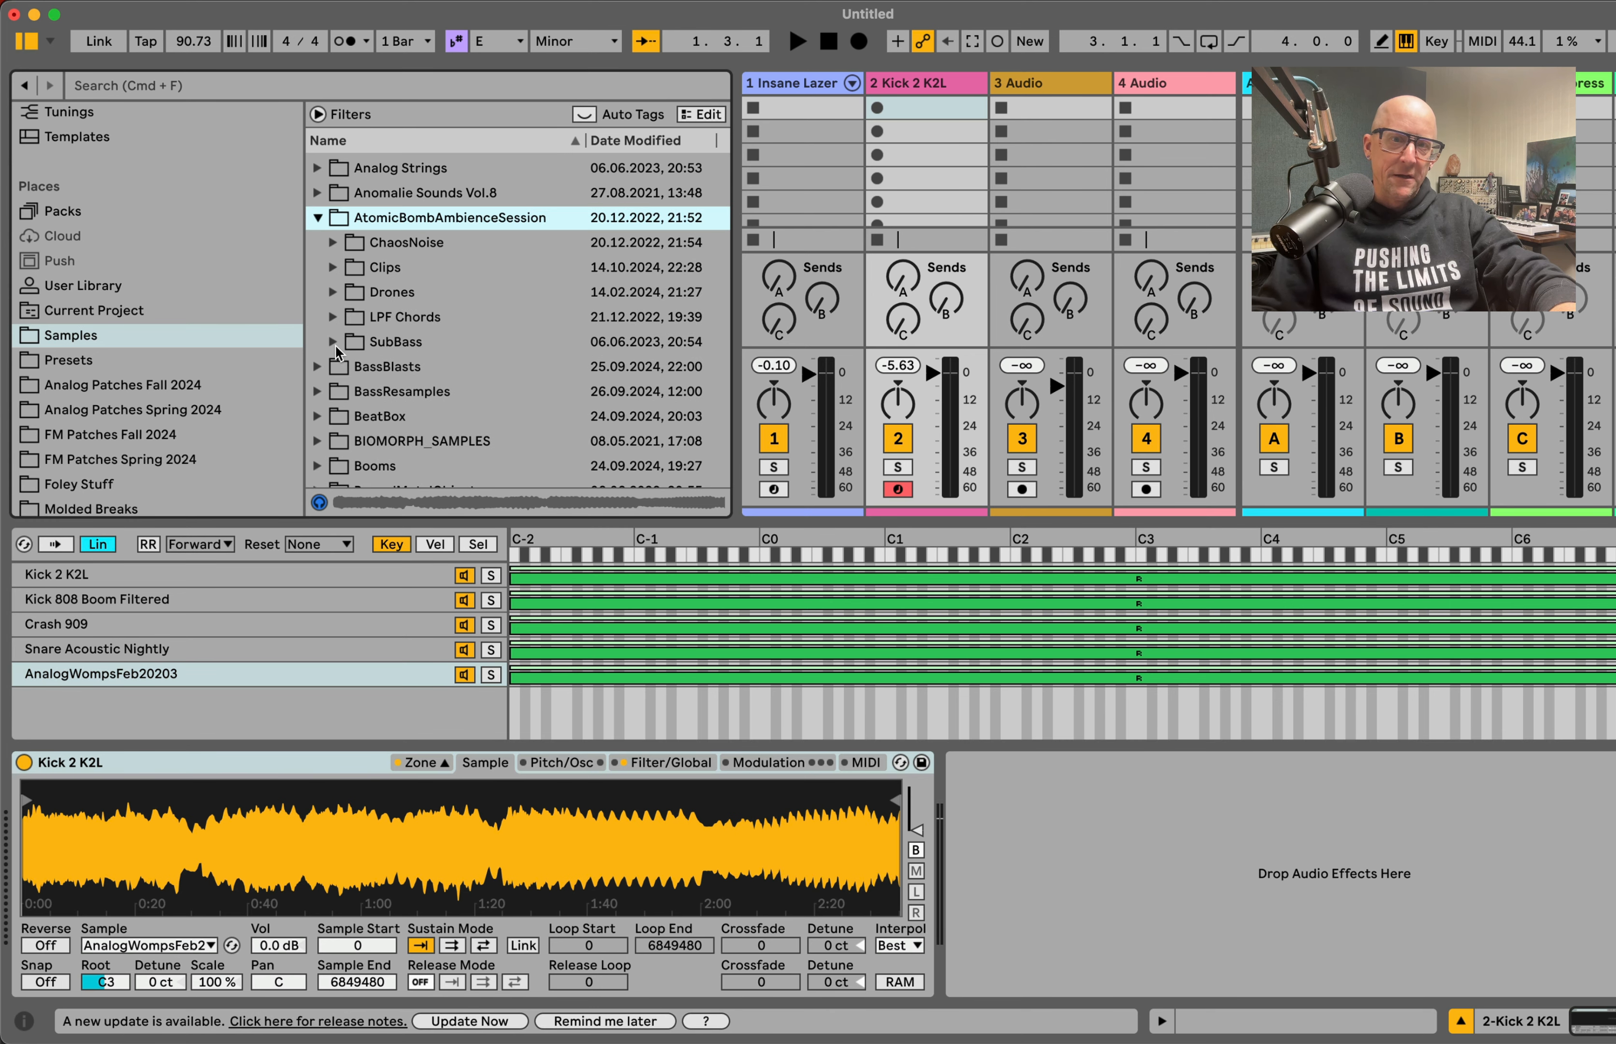
click(332, 242)
click(408, 271)
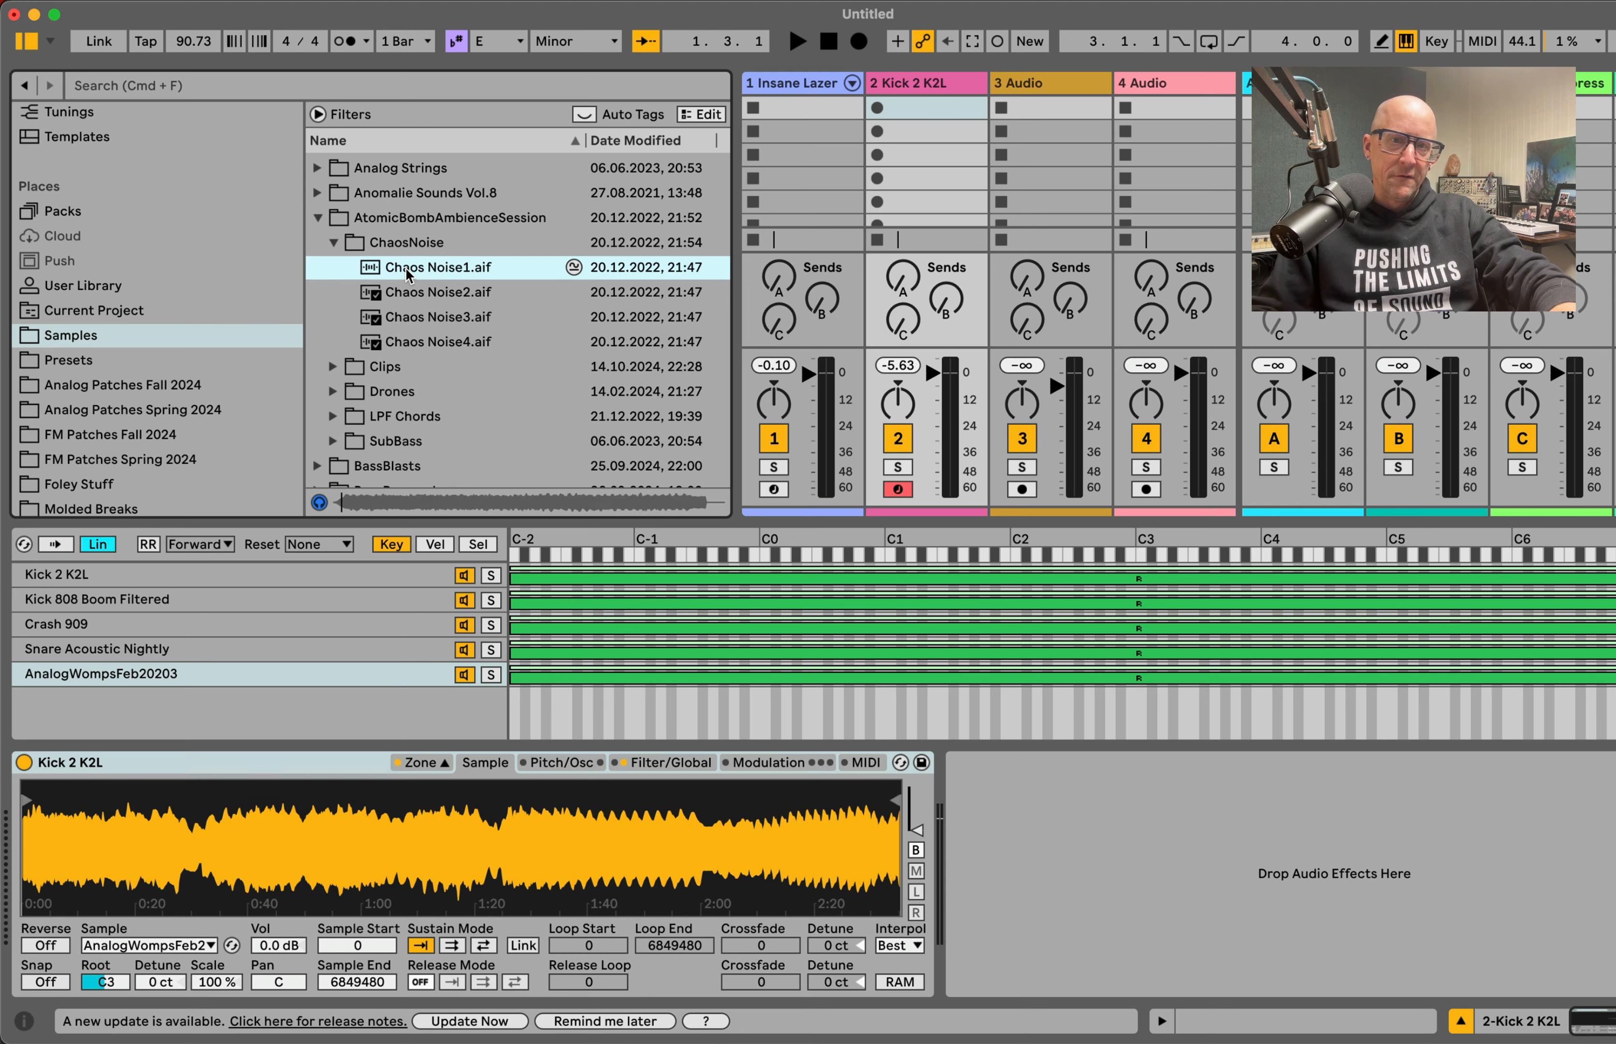
drag(408, 272, 169, 720)
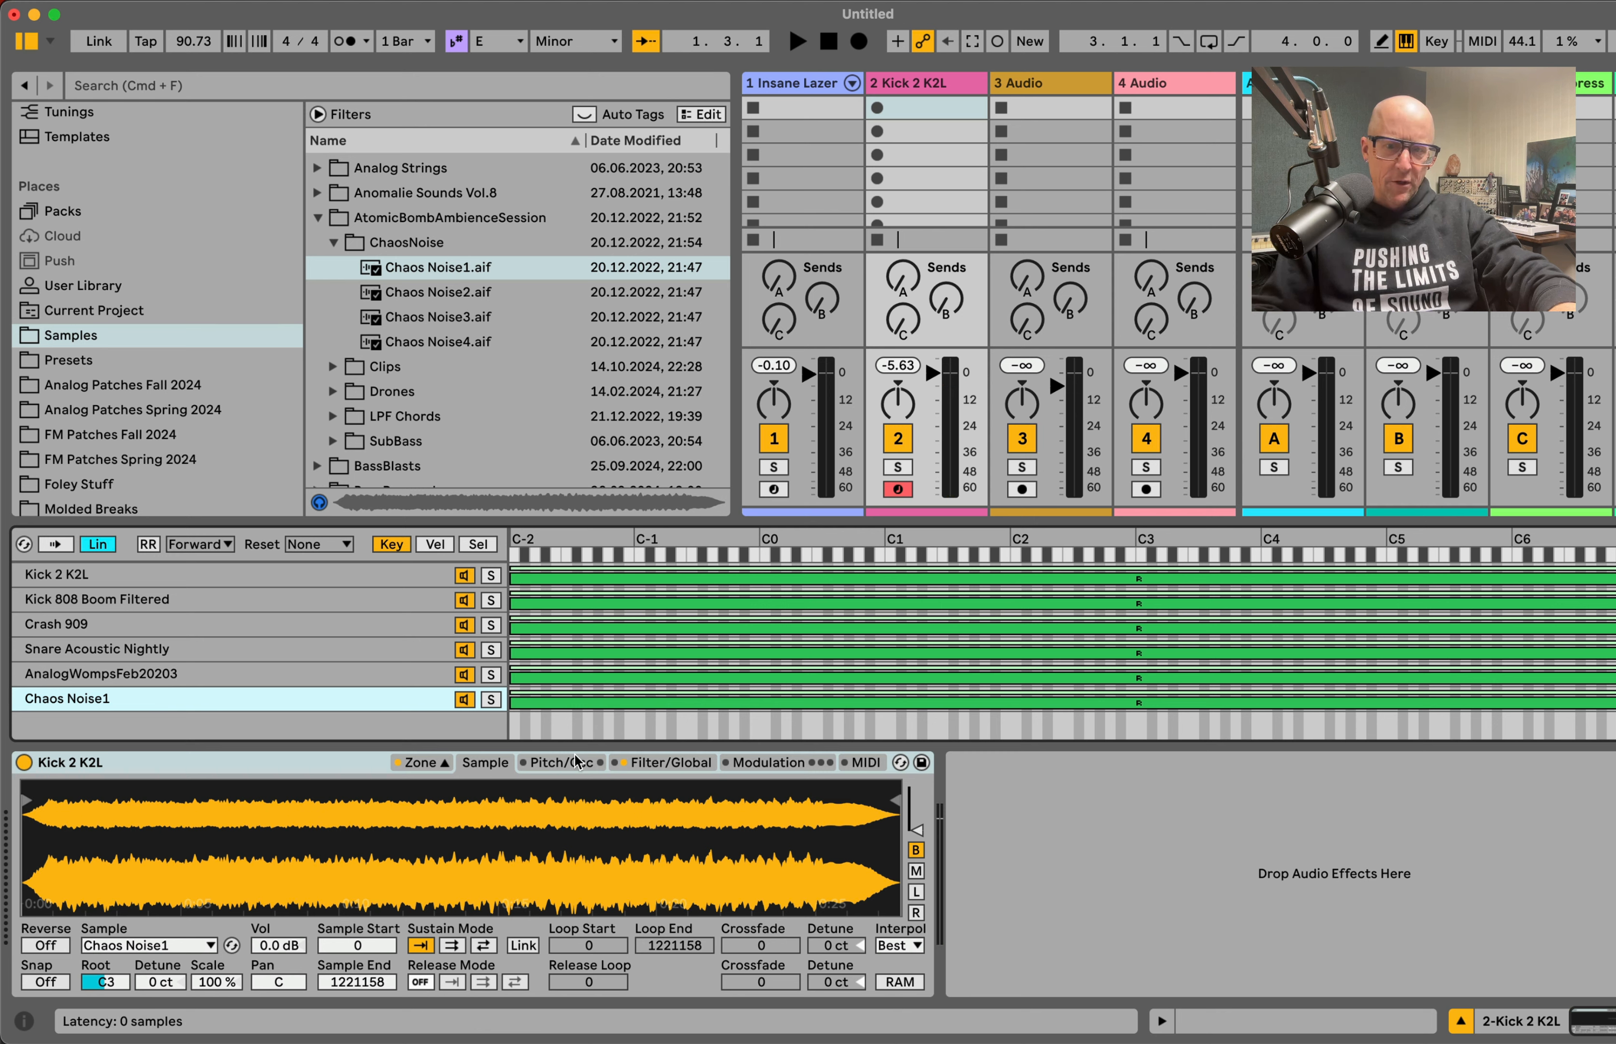
Step: Check the available voice counts in the filter and global settings, keeping 6 voices
click(645, 759)
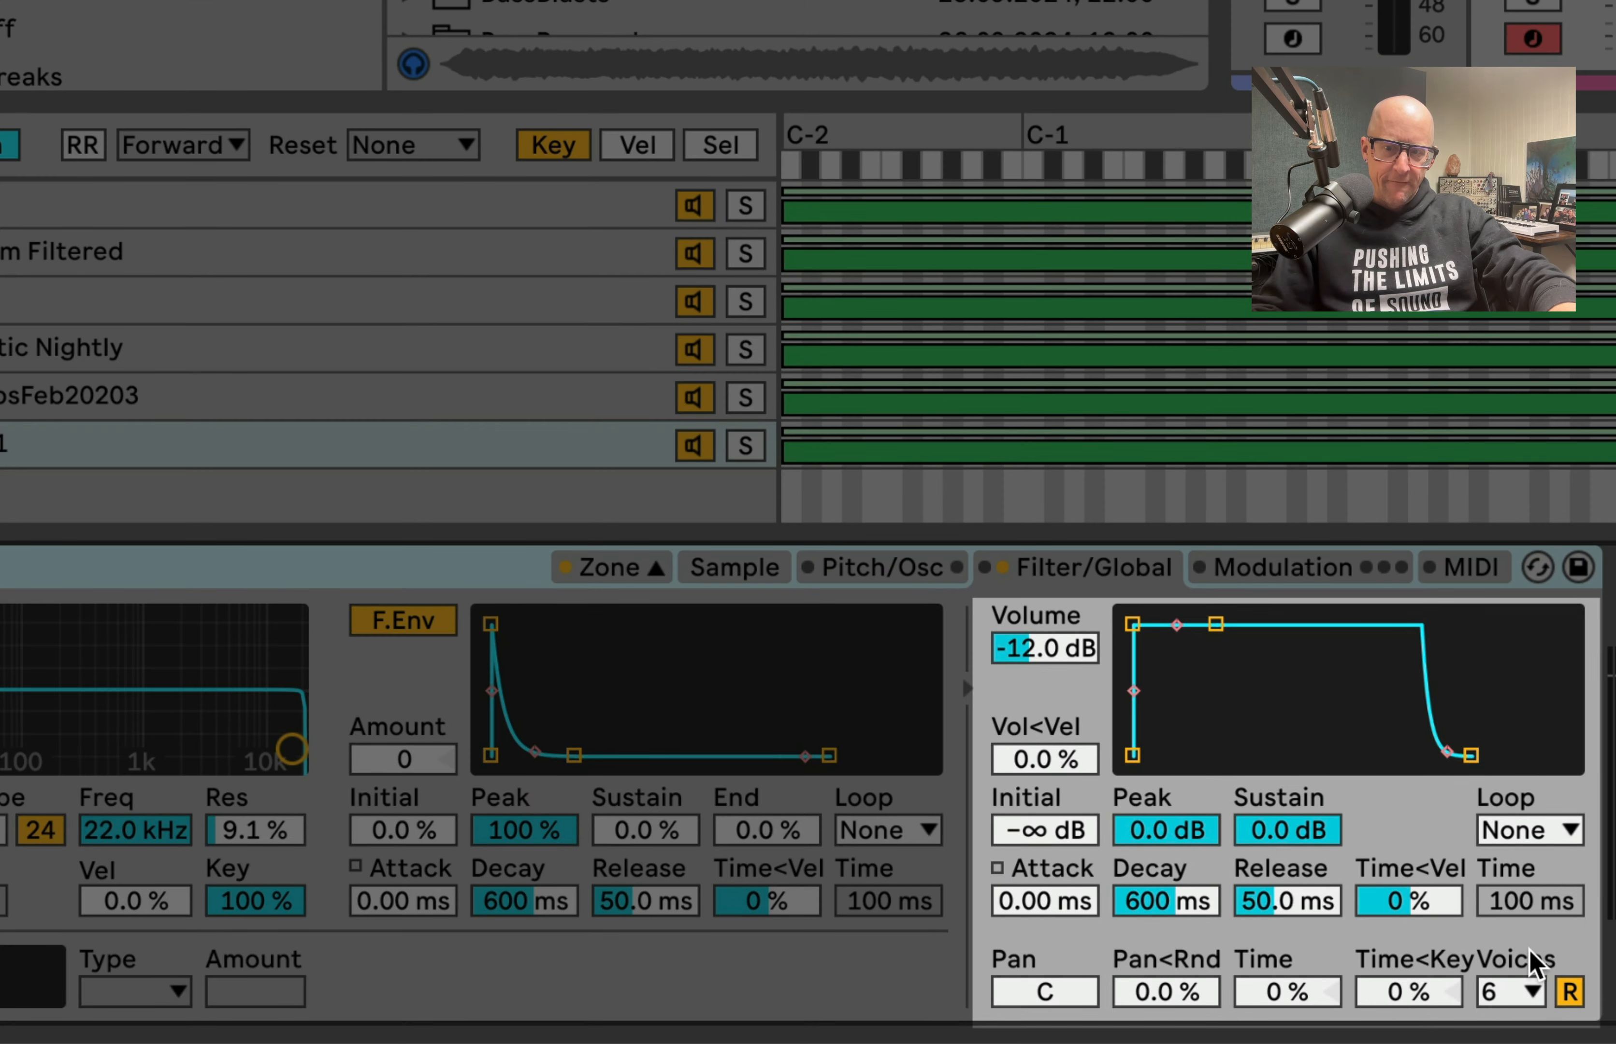
click(1520, 992)
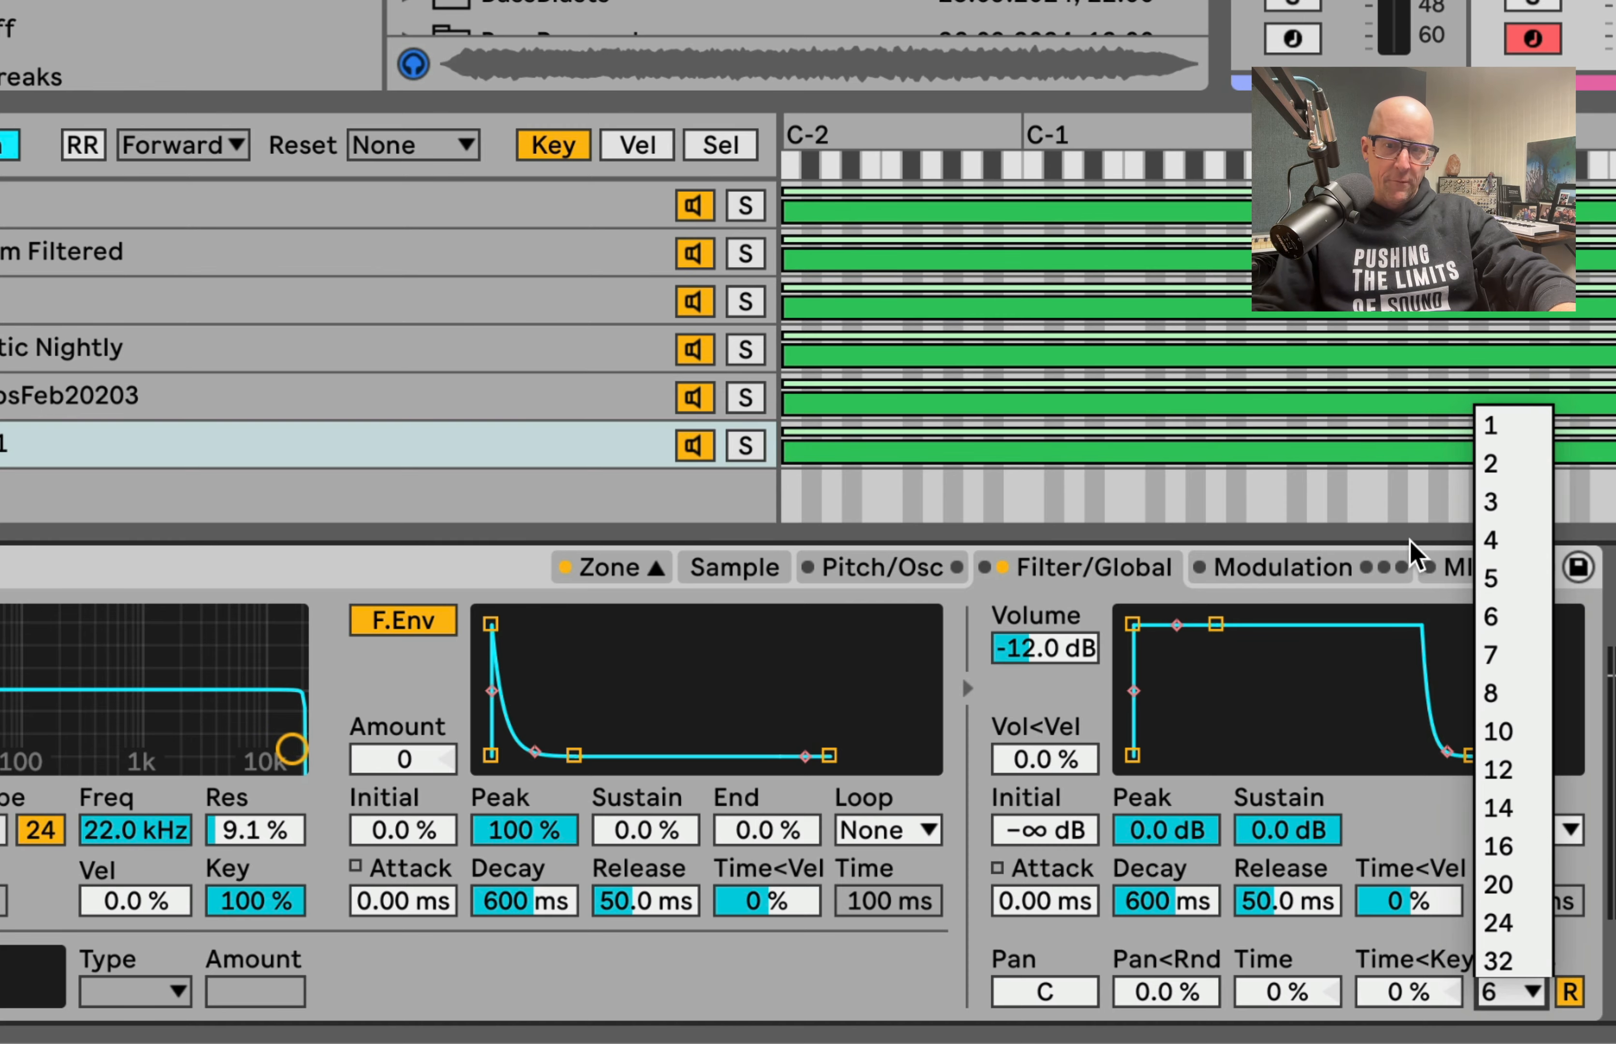
click(1506, 617)
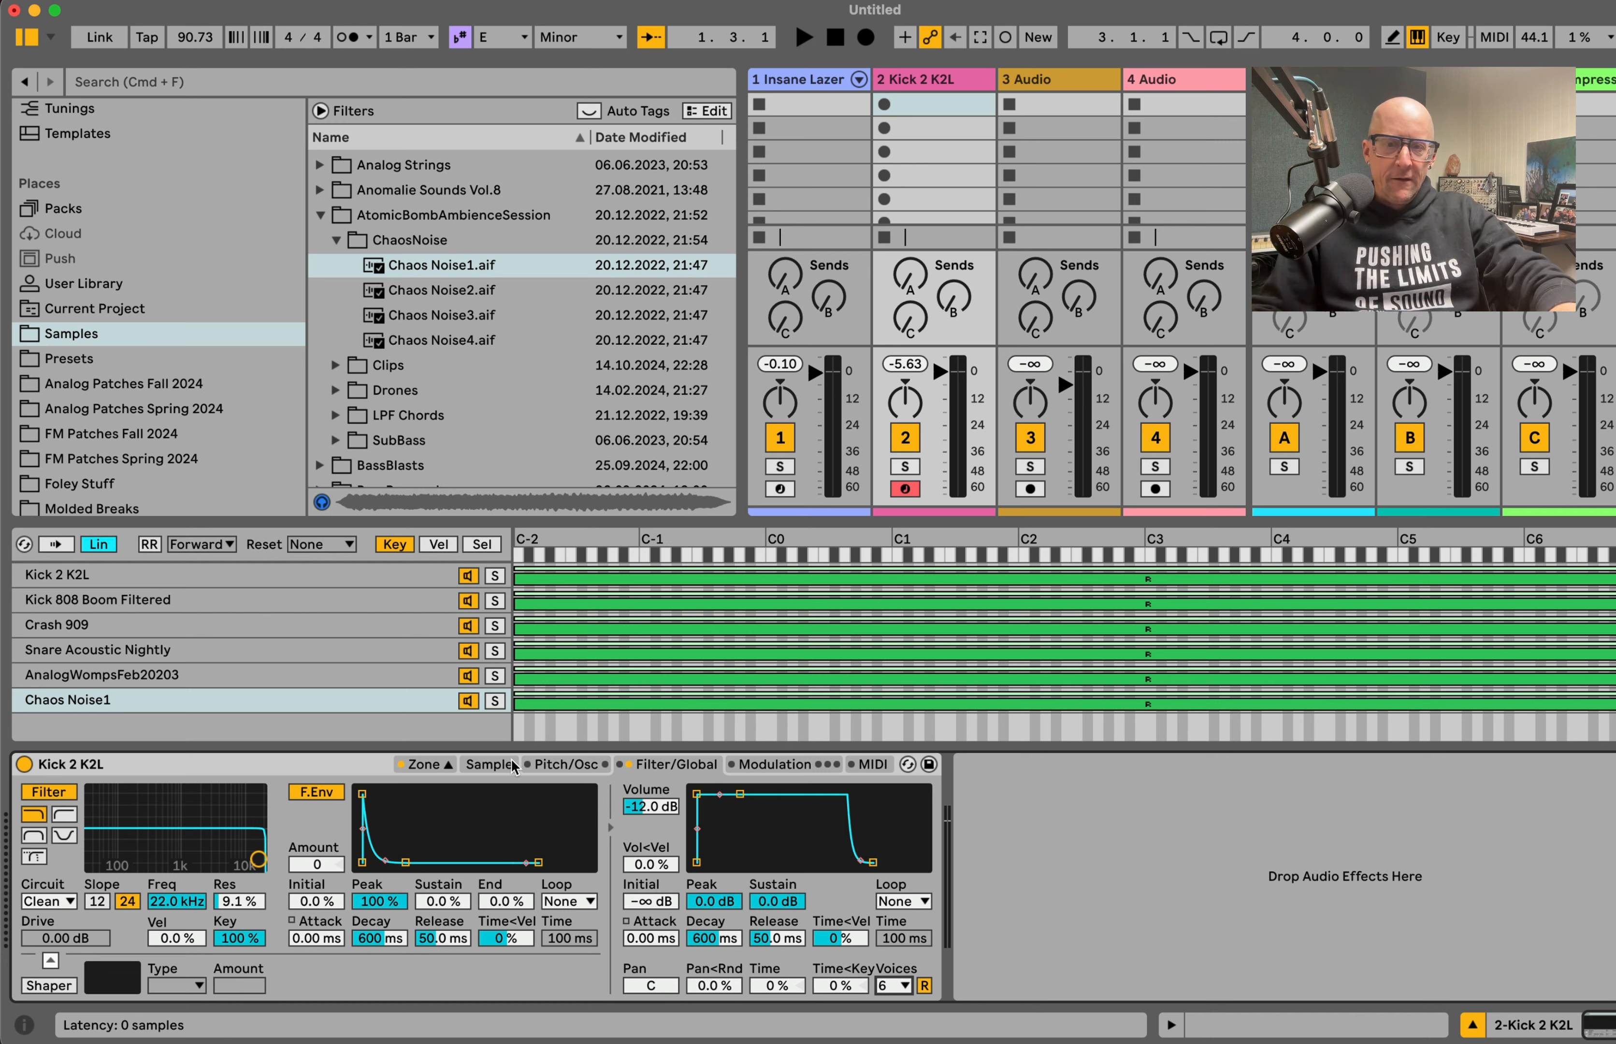
Step: Enable the pitch envelope, shape it with a 1.04 s decay and -15% sustain, and reset its amount to 0 st
click(547, 767)
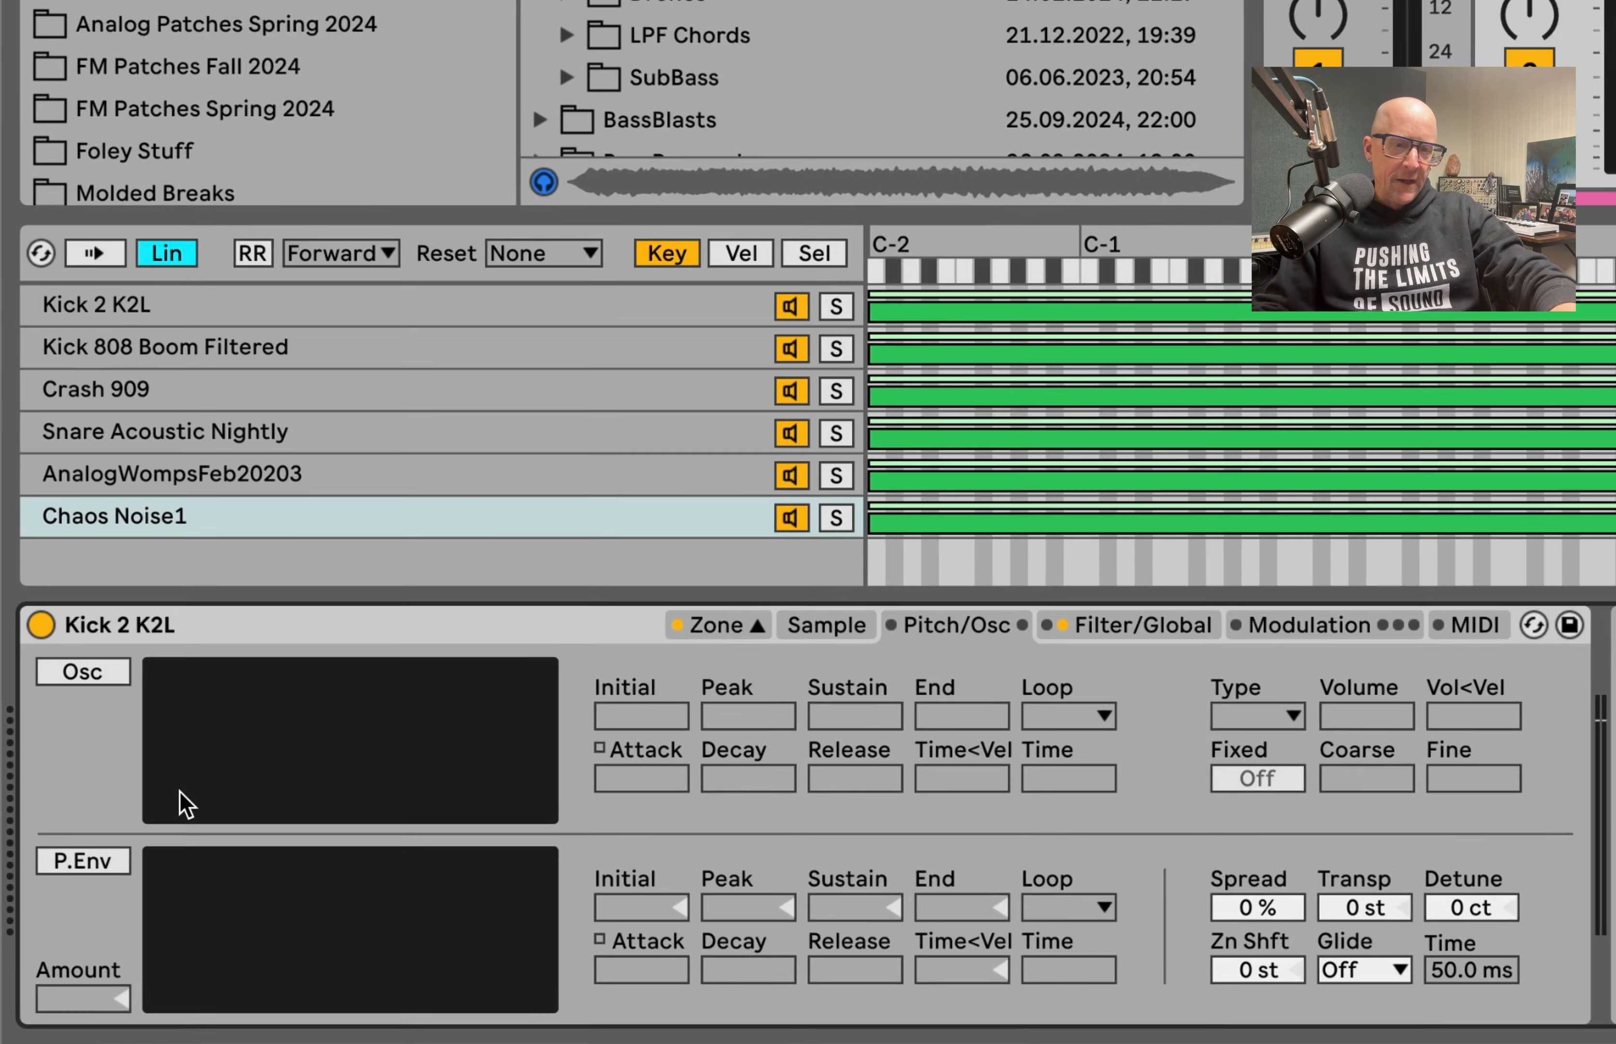
click(79, 861)
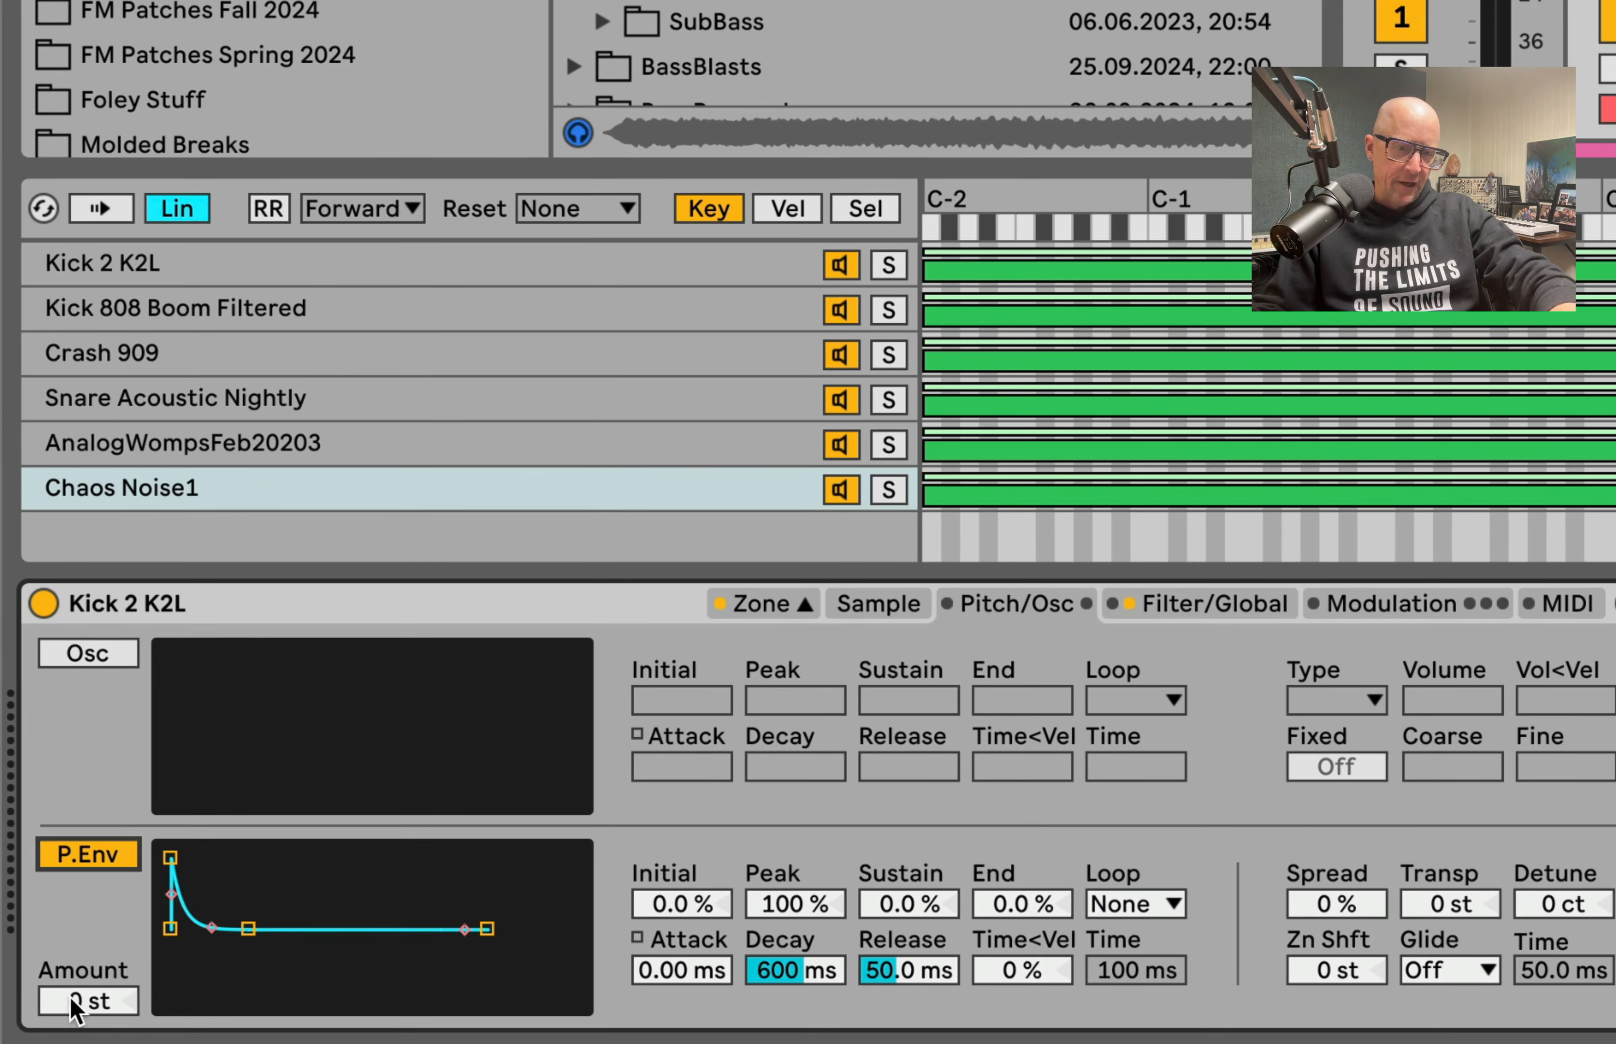
drag(76, 1012, 76, 950)
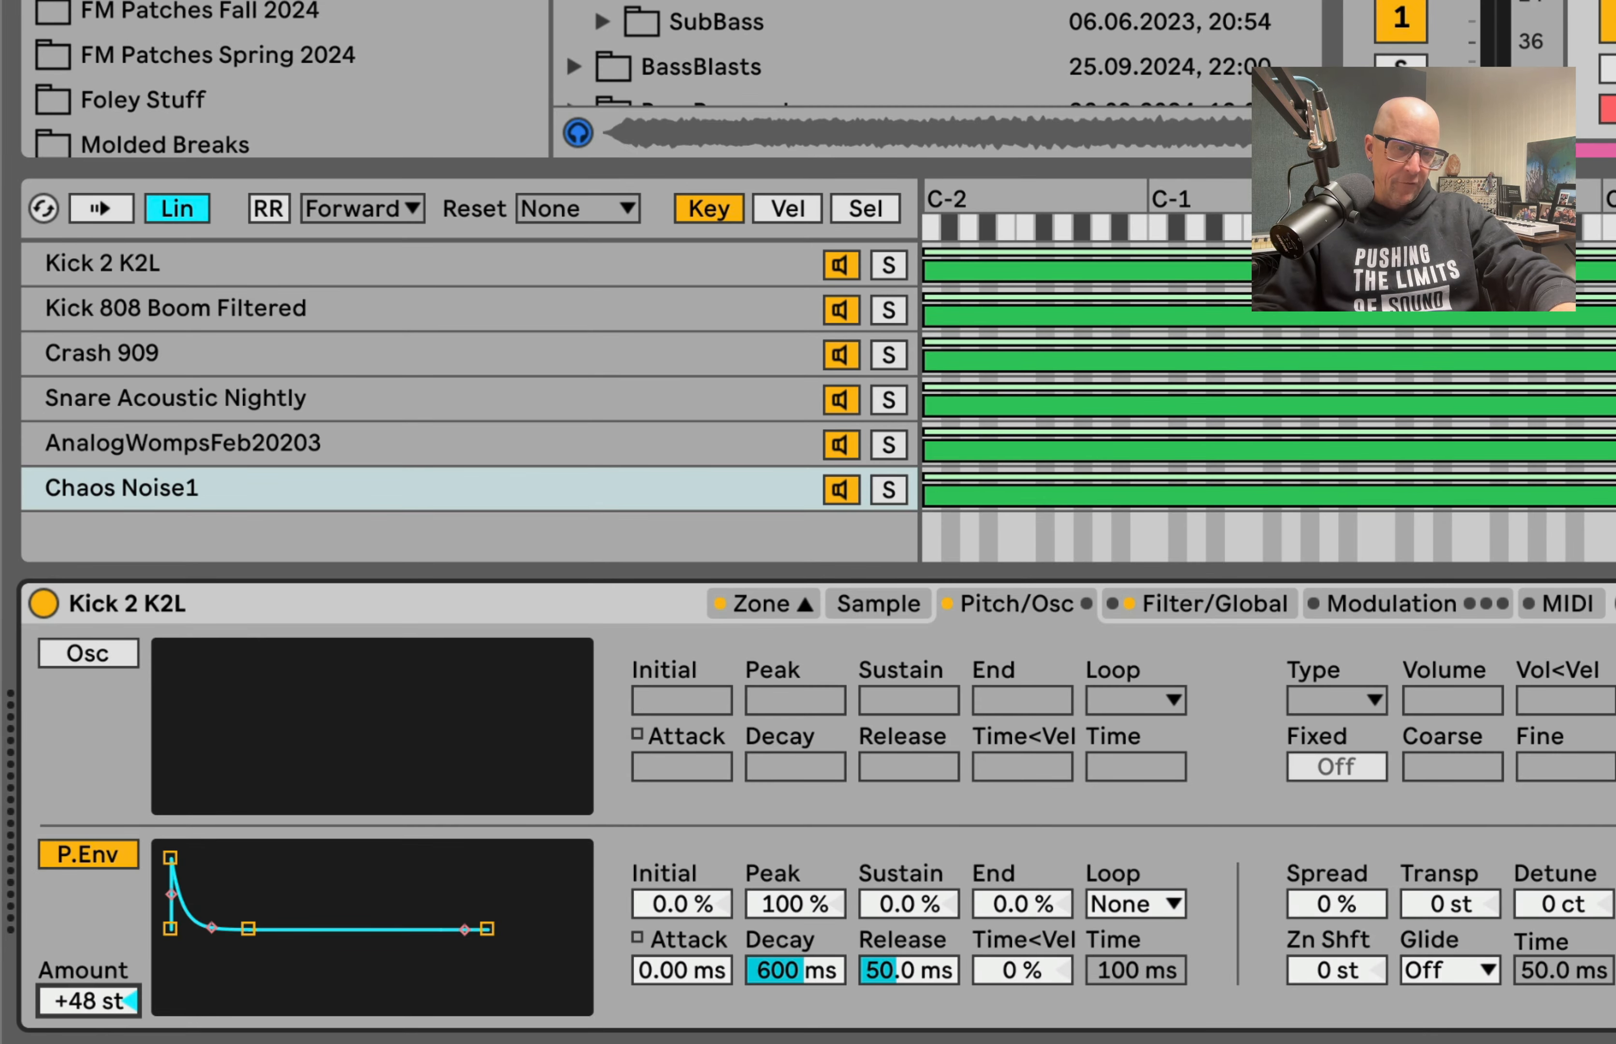
mouse_move(248, 928)
mouse_down()
mouse_move(193, 997)
mouse_move(239, 880)
mouse_move(246, 950)
mouse_move(236, 969)
mouse_move(231, 860)
mouse_move(231, 993)
mouse_move(230, 917)
mouse_move(256, 957)
mouse_move(256, 940)
mouse_up()
click(79, 1001)
key(Delete)
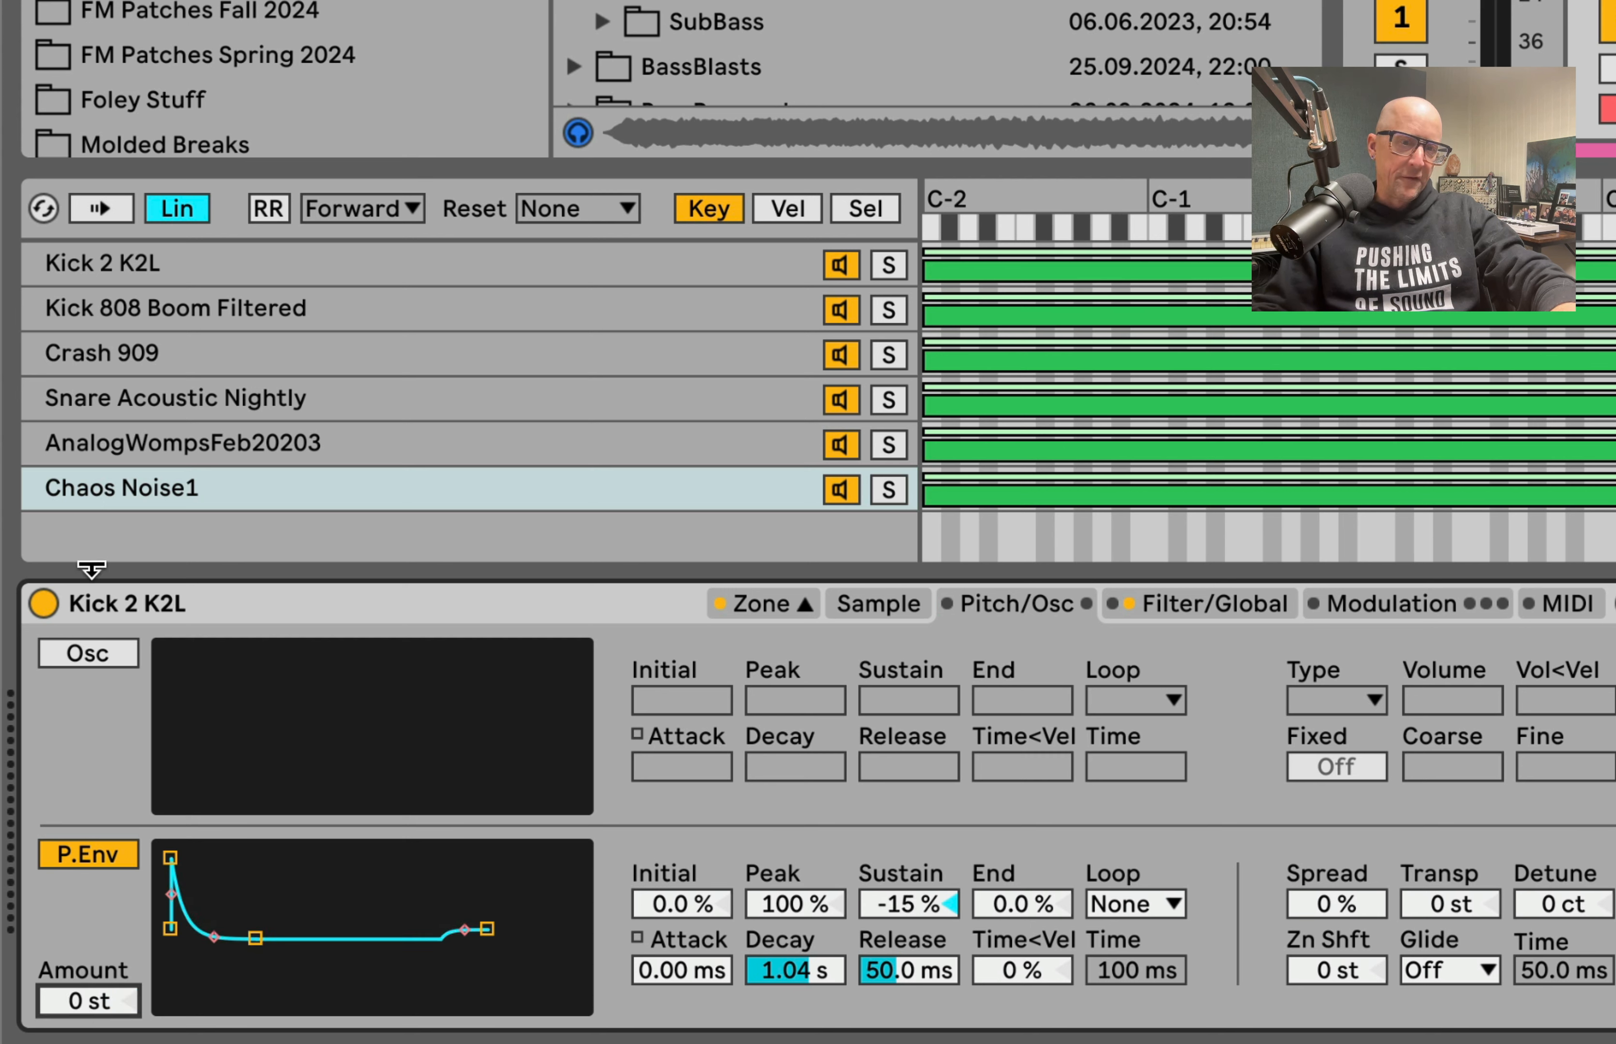
Step: Enable the FM oscillator with Fixed on, a multiplier of 10, volume at -31 dB and frequency at 284 Hz
click(85, 664)
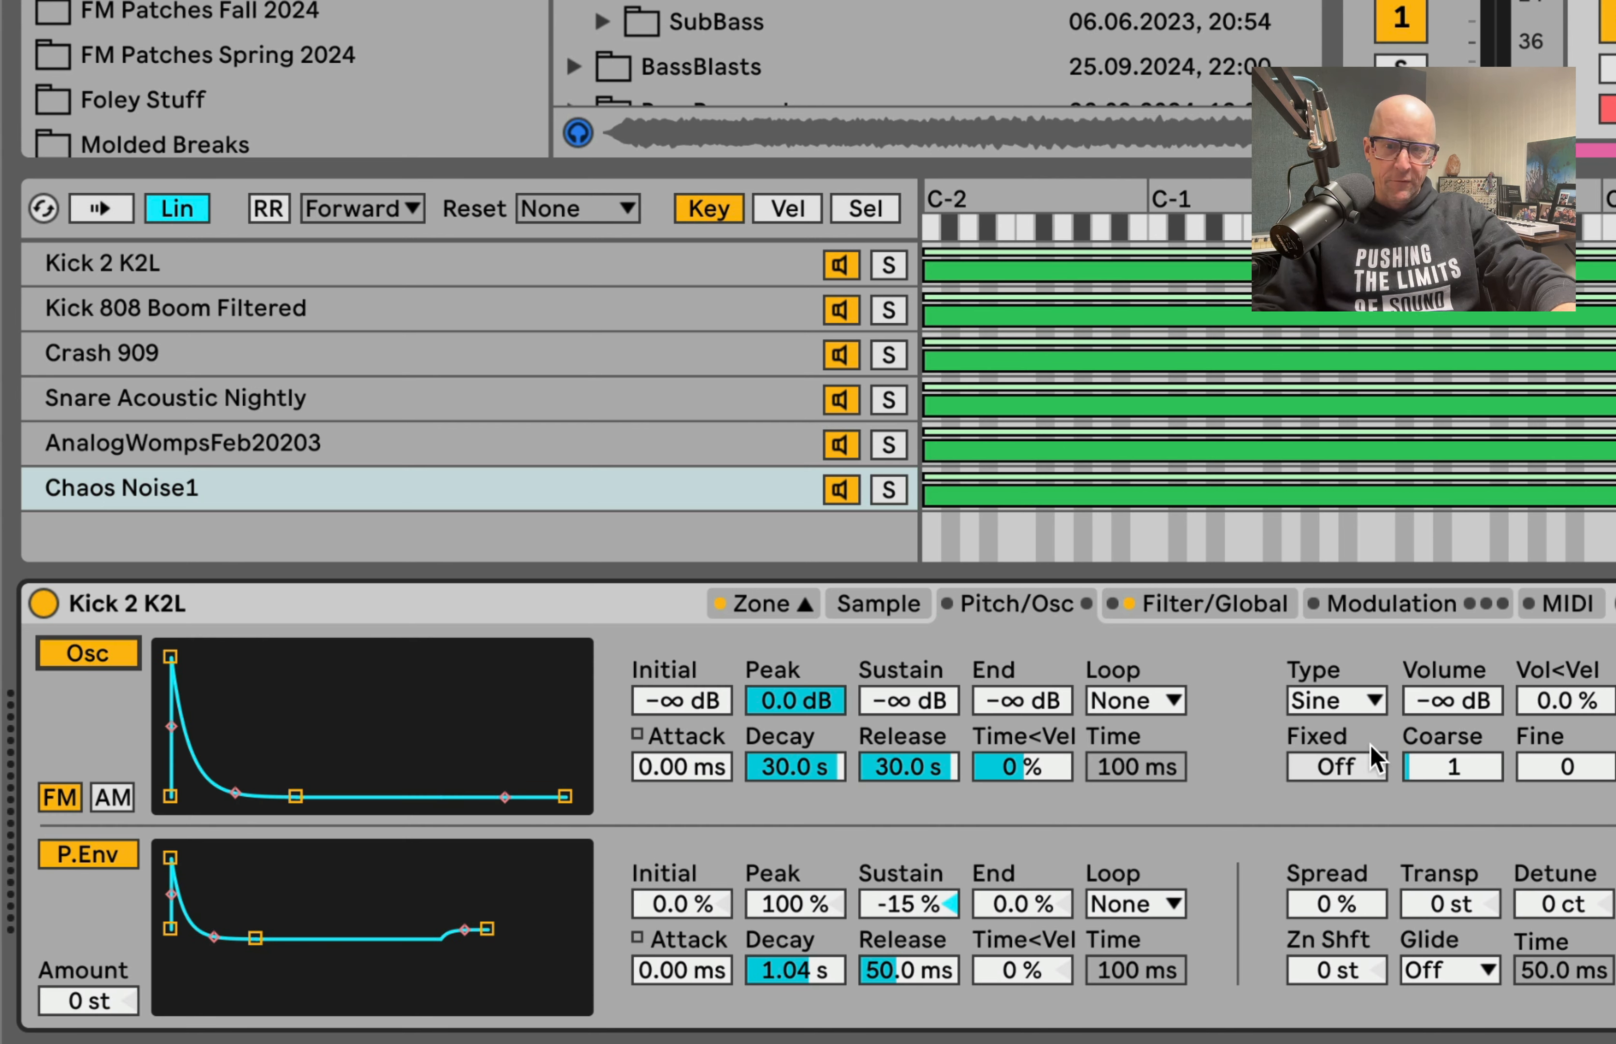
click(1347, 771)
drag(1586, 787, 1587, 783)
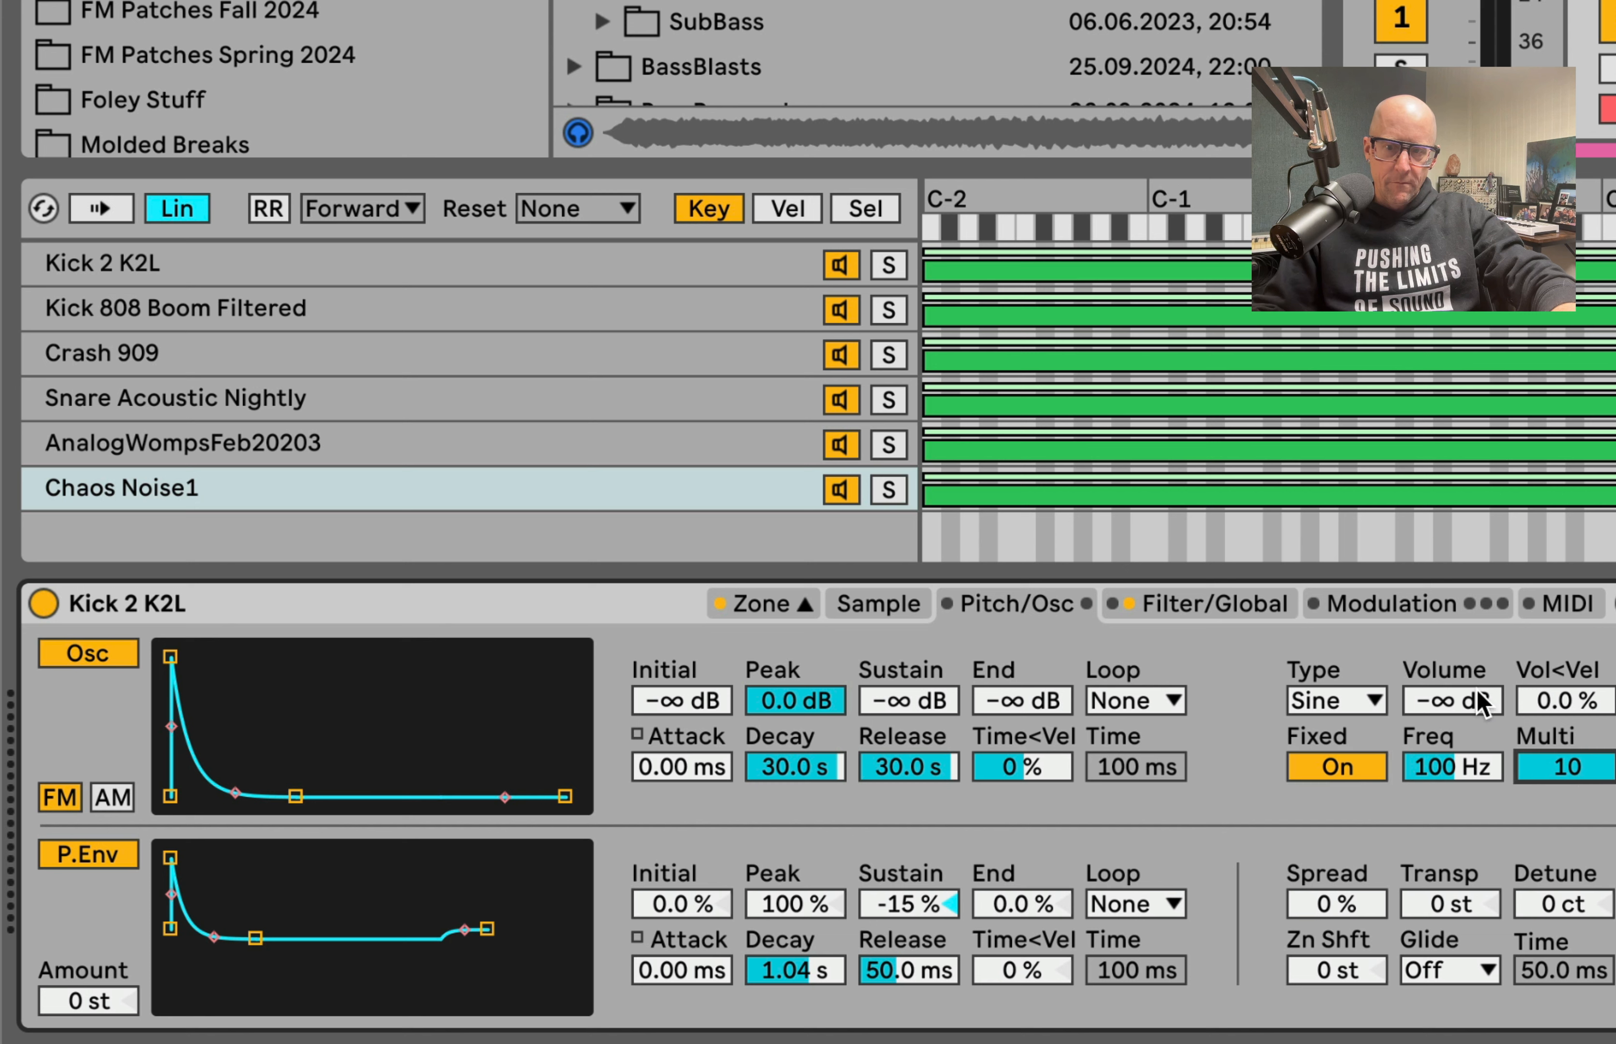
drag(1487, 706, 1467, 743)
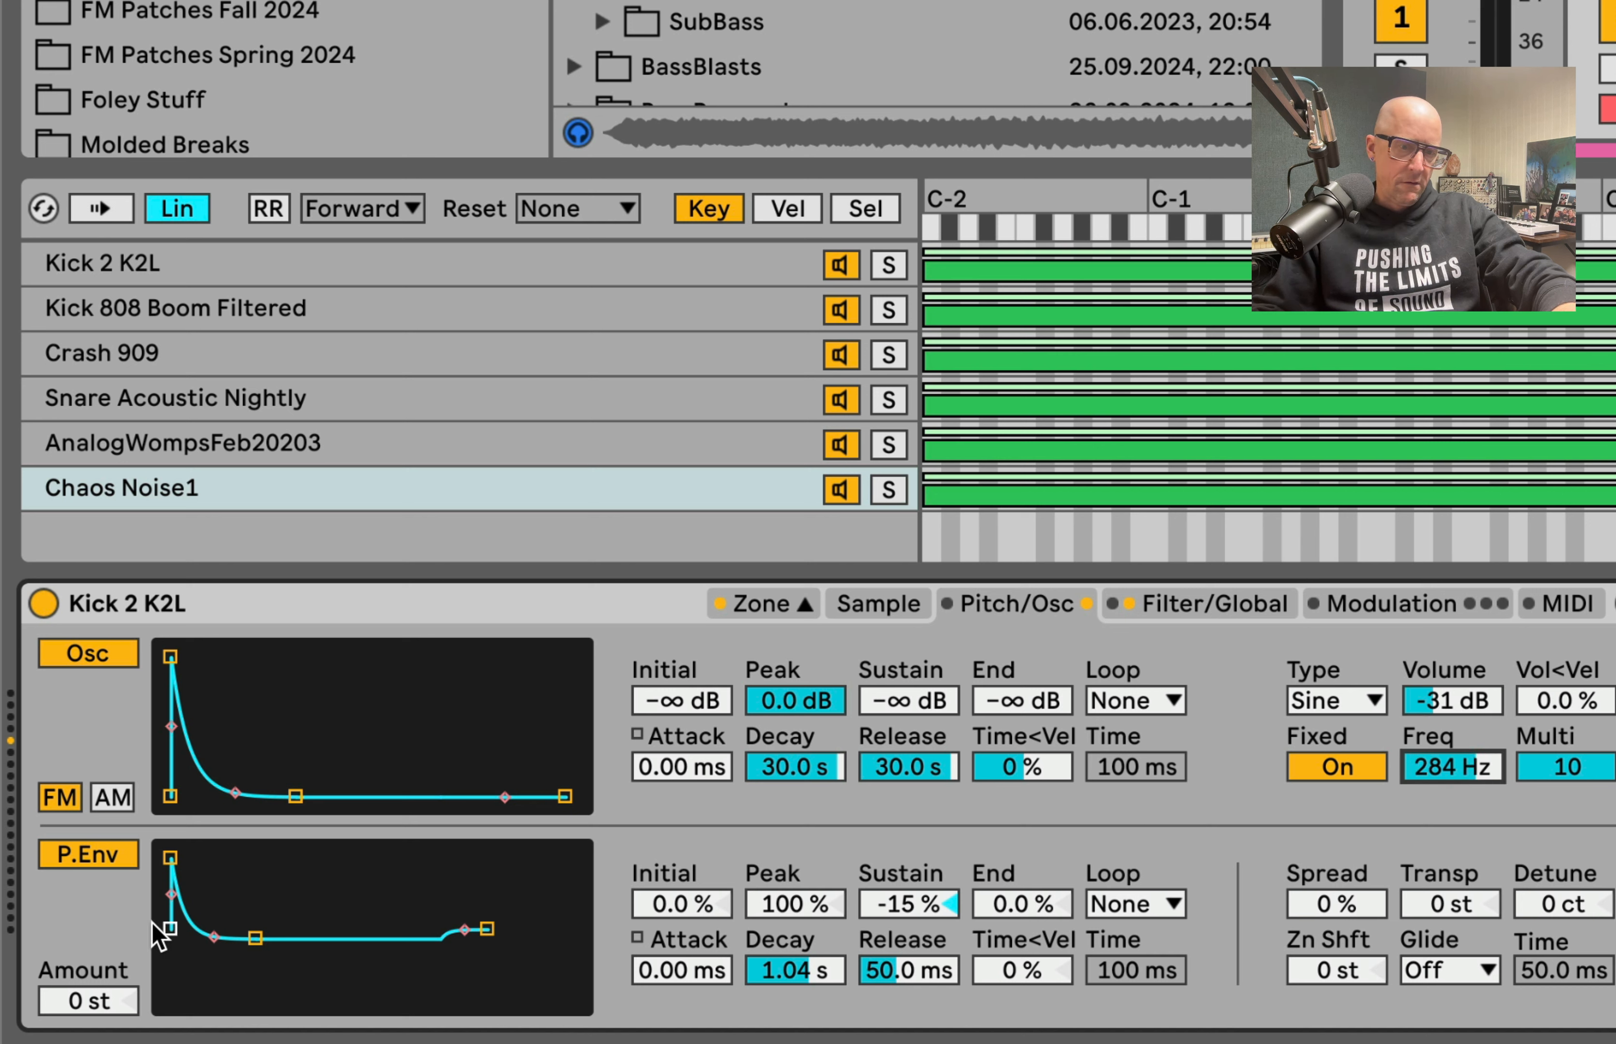
Step: Set the pitch envelope amount to +48 st, with -100% initial, 100% peak, 20.0 s attack, 4.02 s decay and -5.1% sustain
drag(98, 1002, 99, 937)
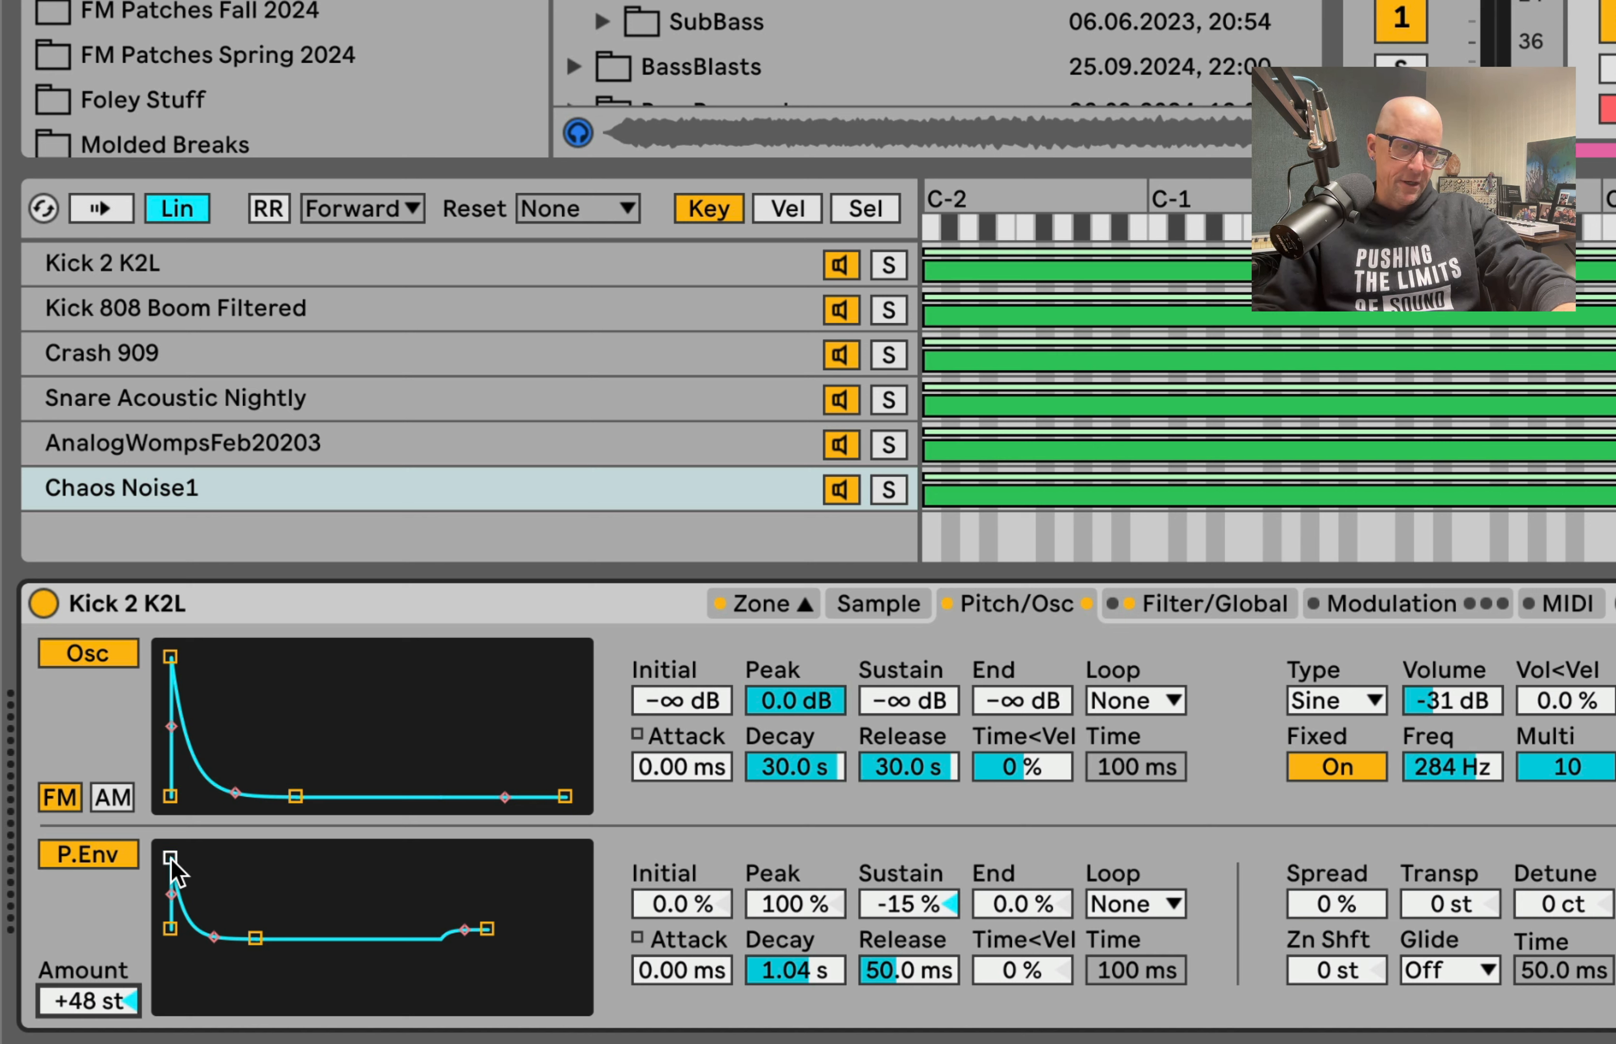
drag(171, 860, 255, 995)
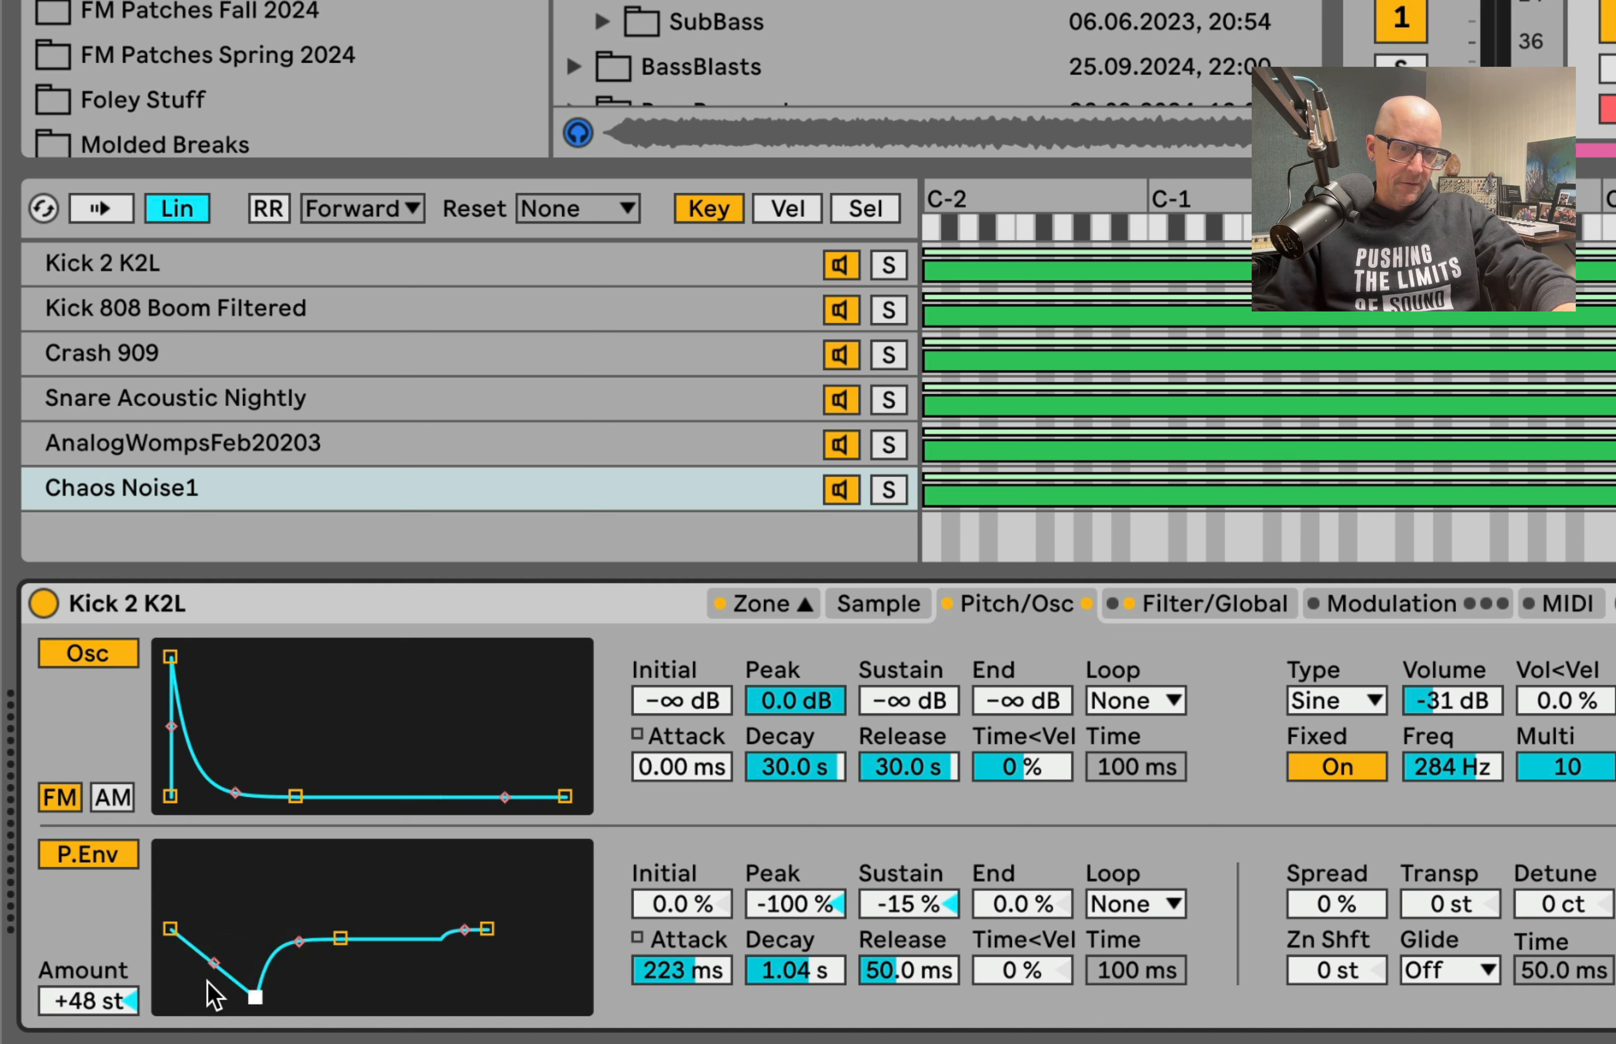
drag(171, 928, 171, 858)
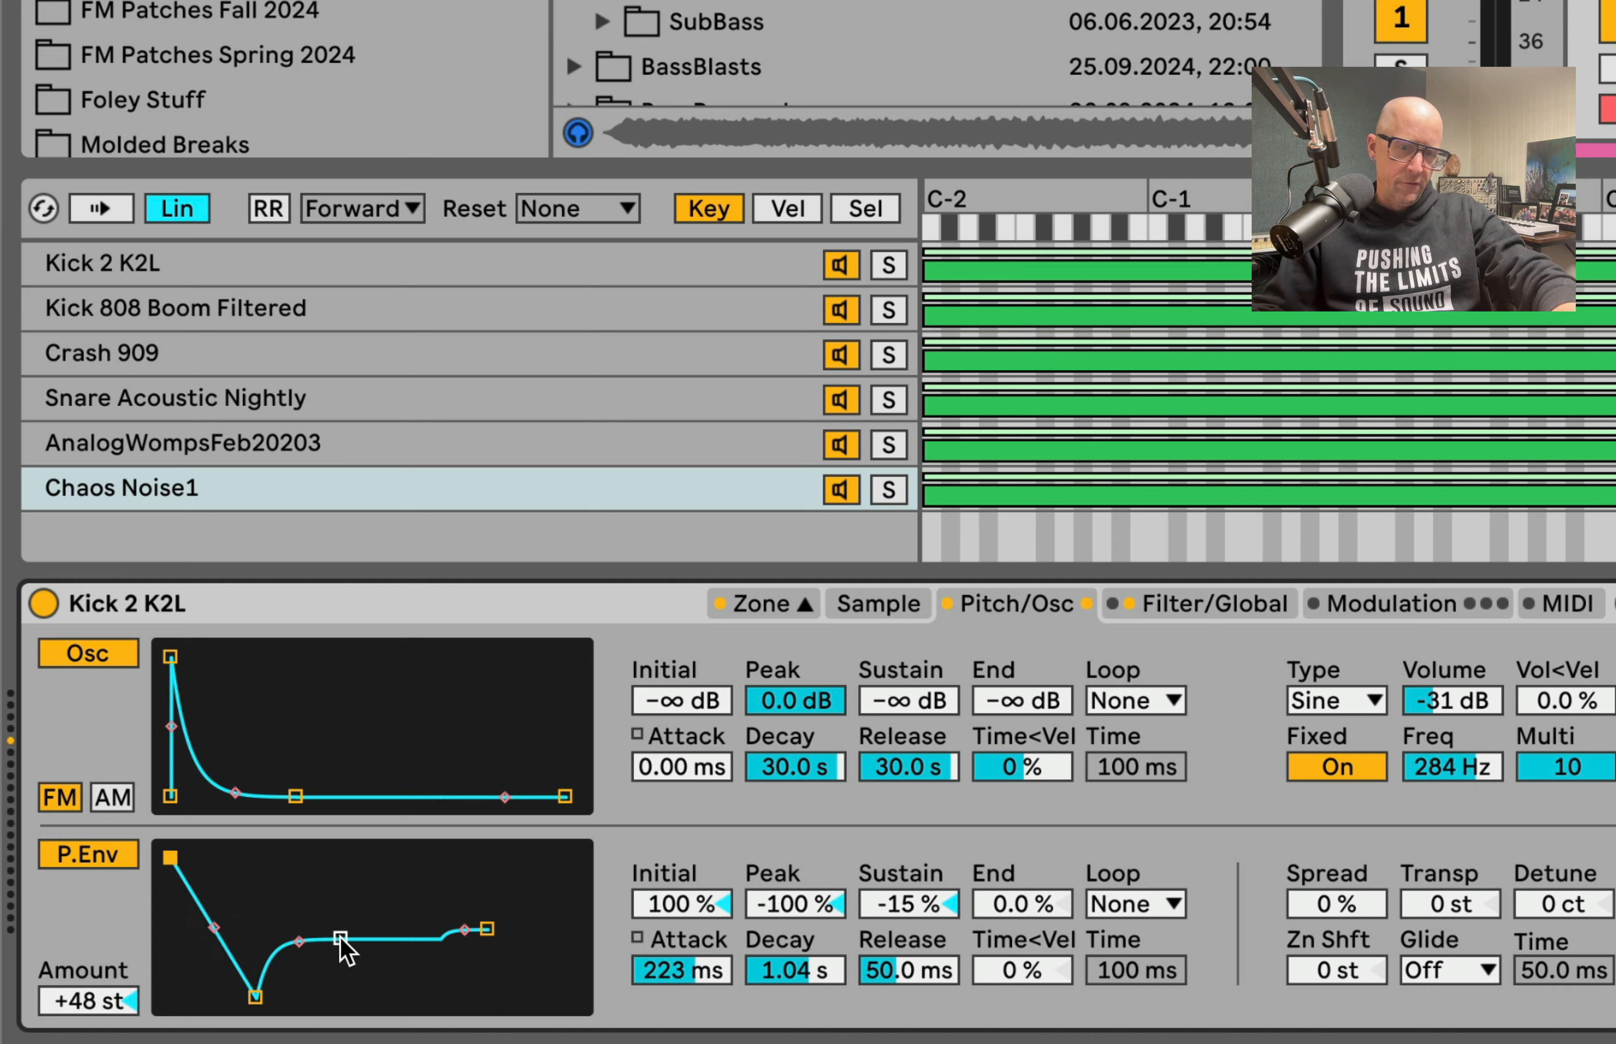
drag(341, 938, 366, 931)
drag(255, 995, 305, 857)
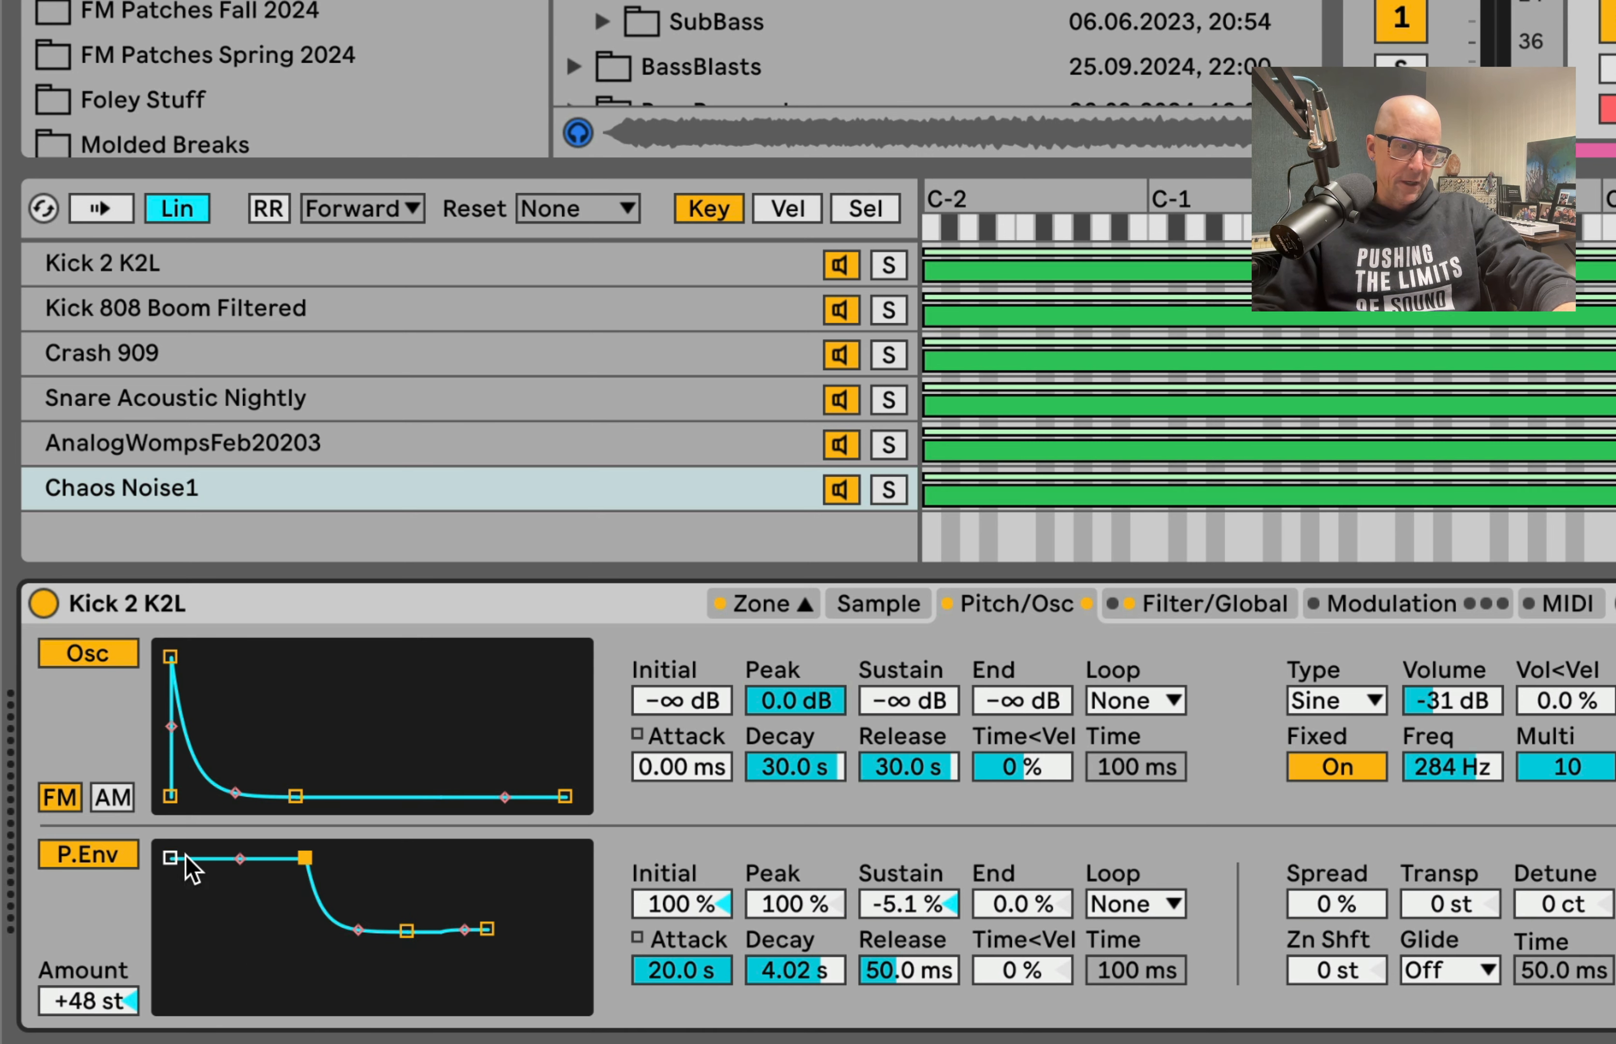
drag(175, 859, 171, 996)
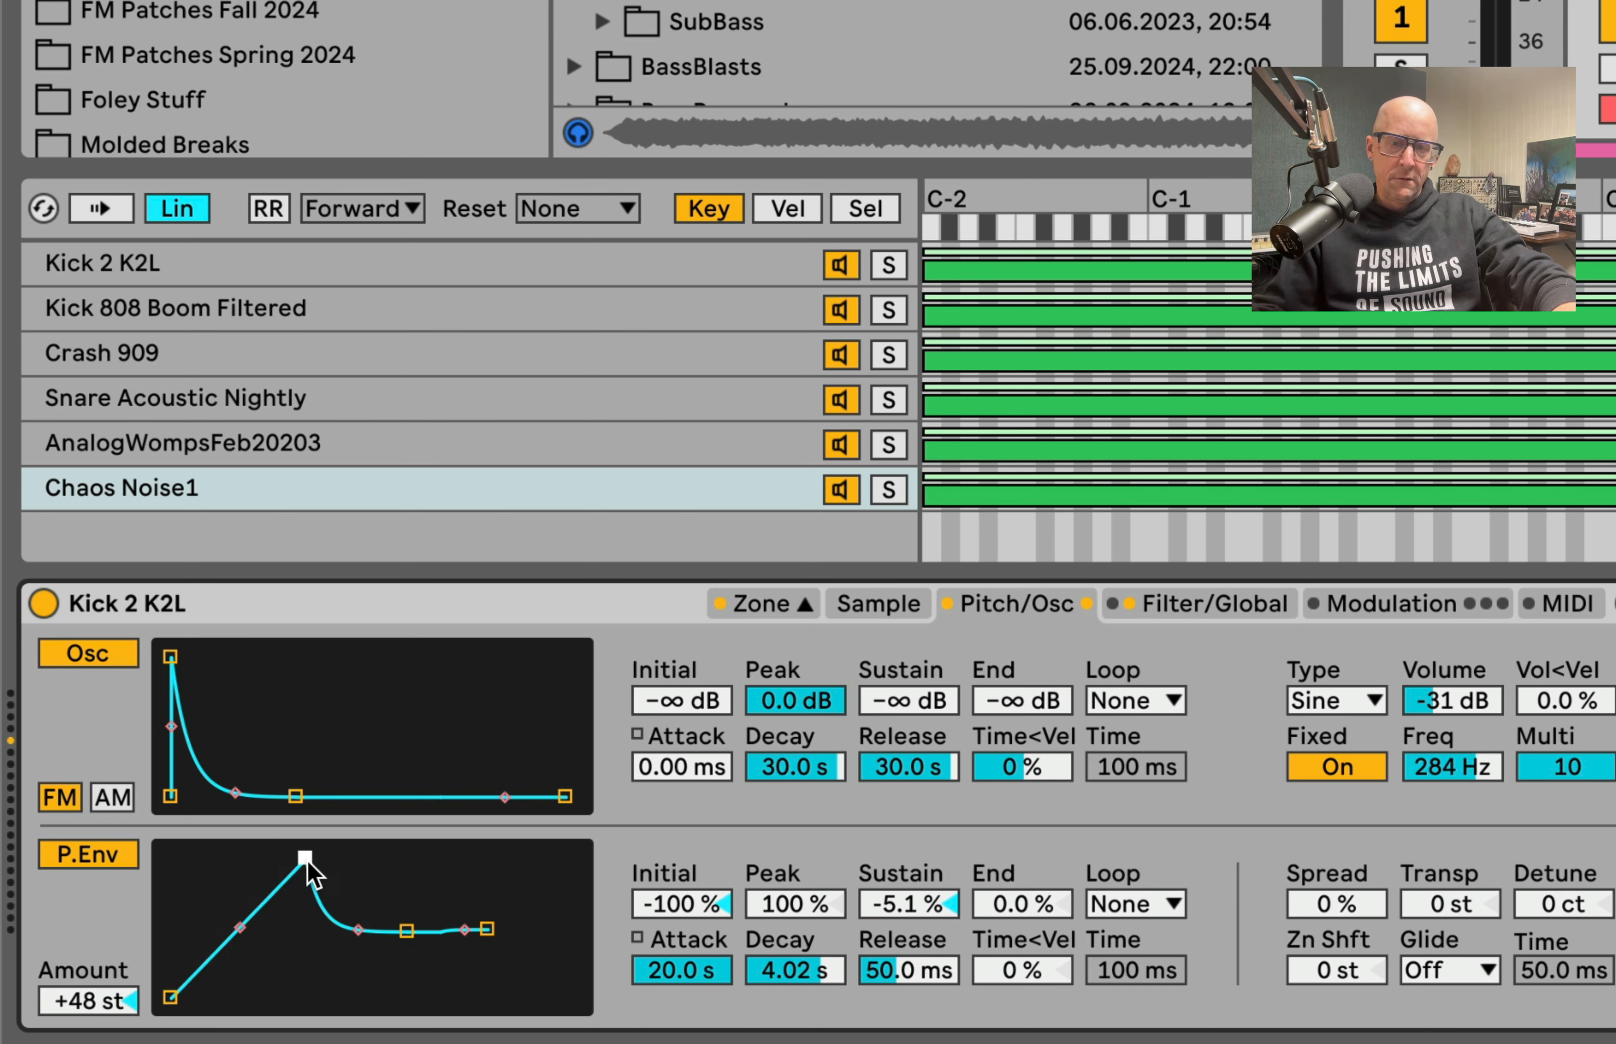
Step: Switch the filter circuit to PRD with 8.62 dB drive and enable the Soft shaper with a small amount
click(1155, 602)
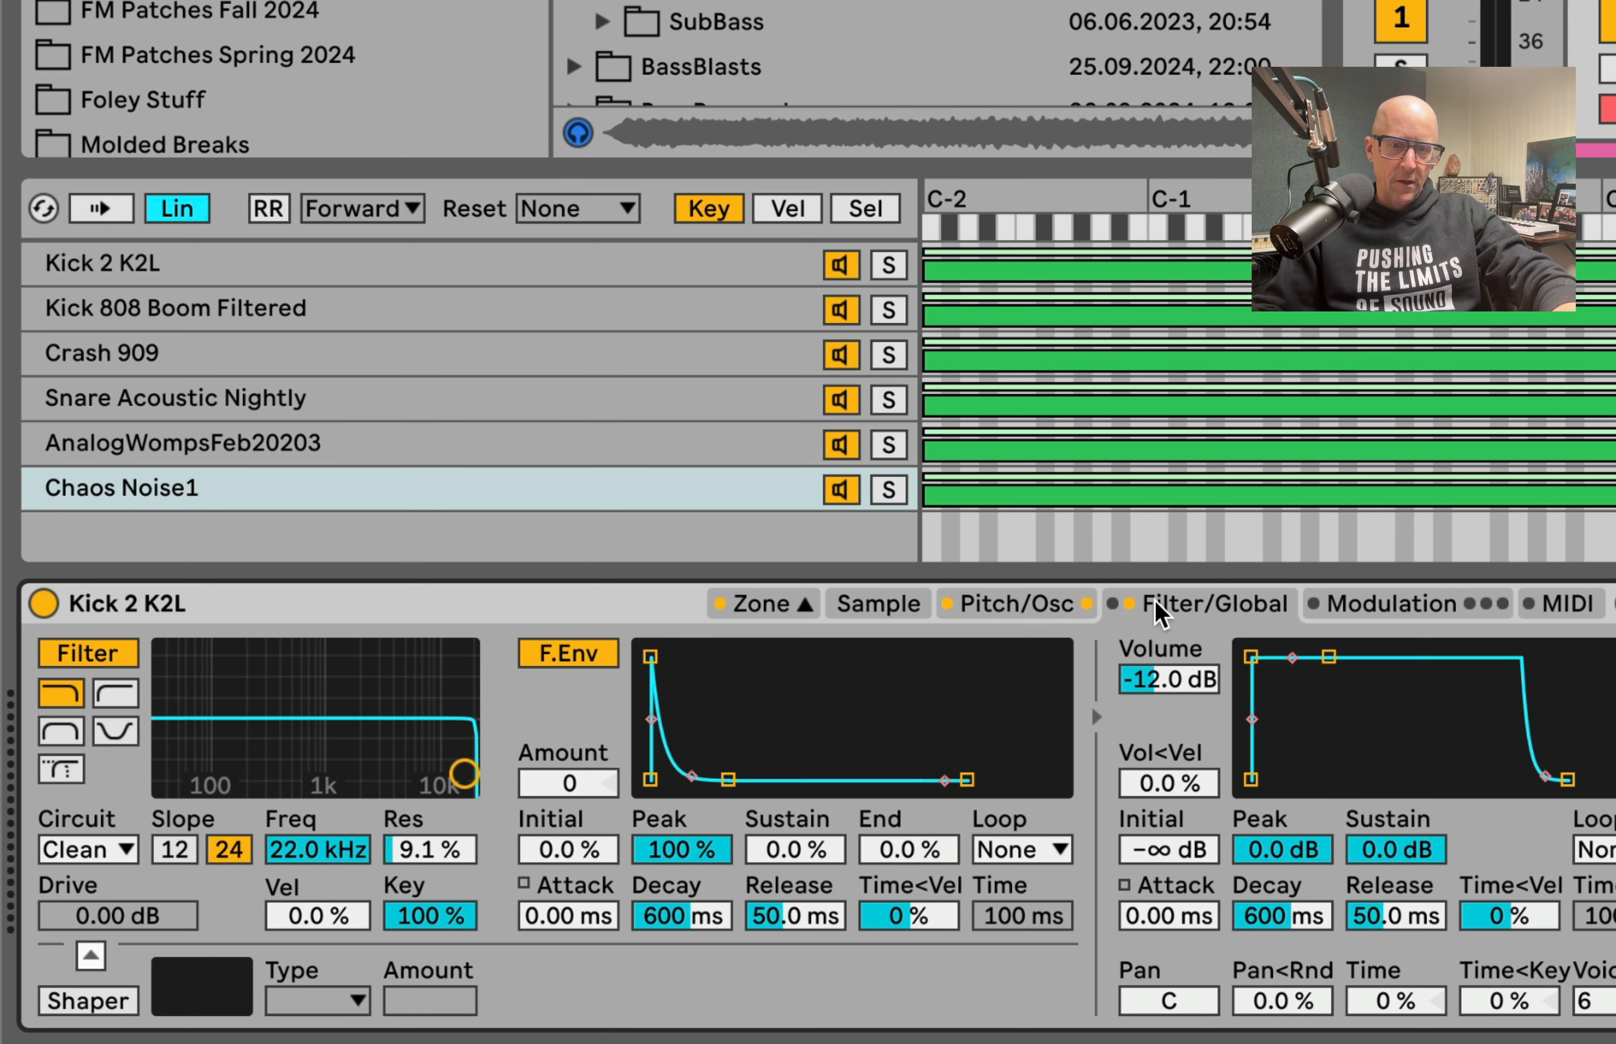
click(125, 850)
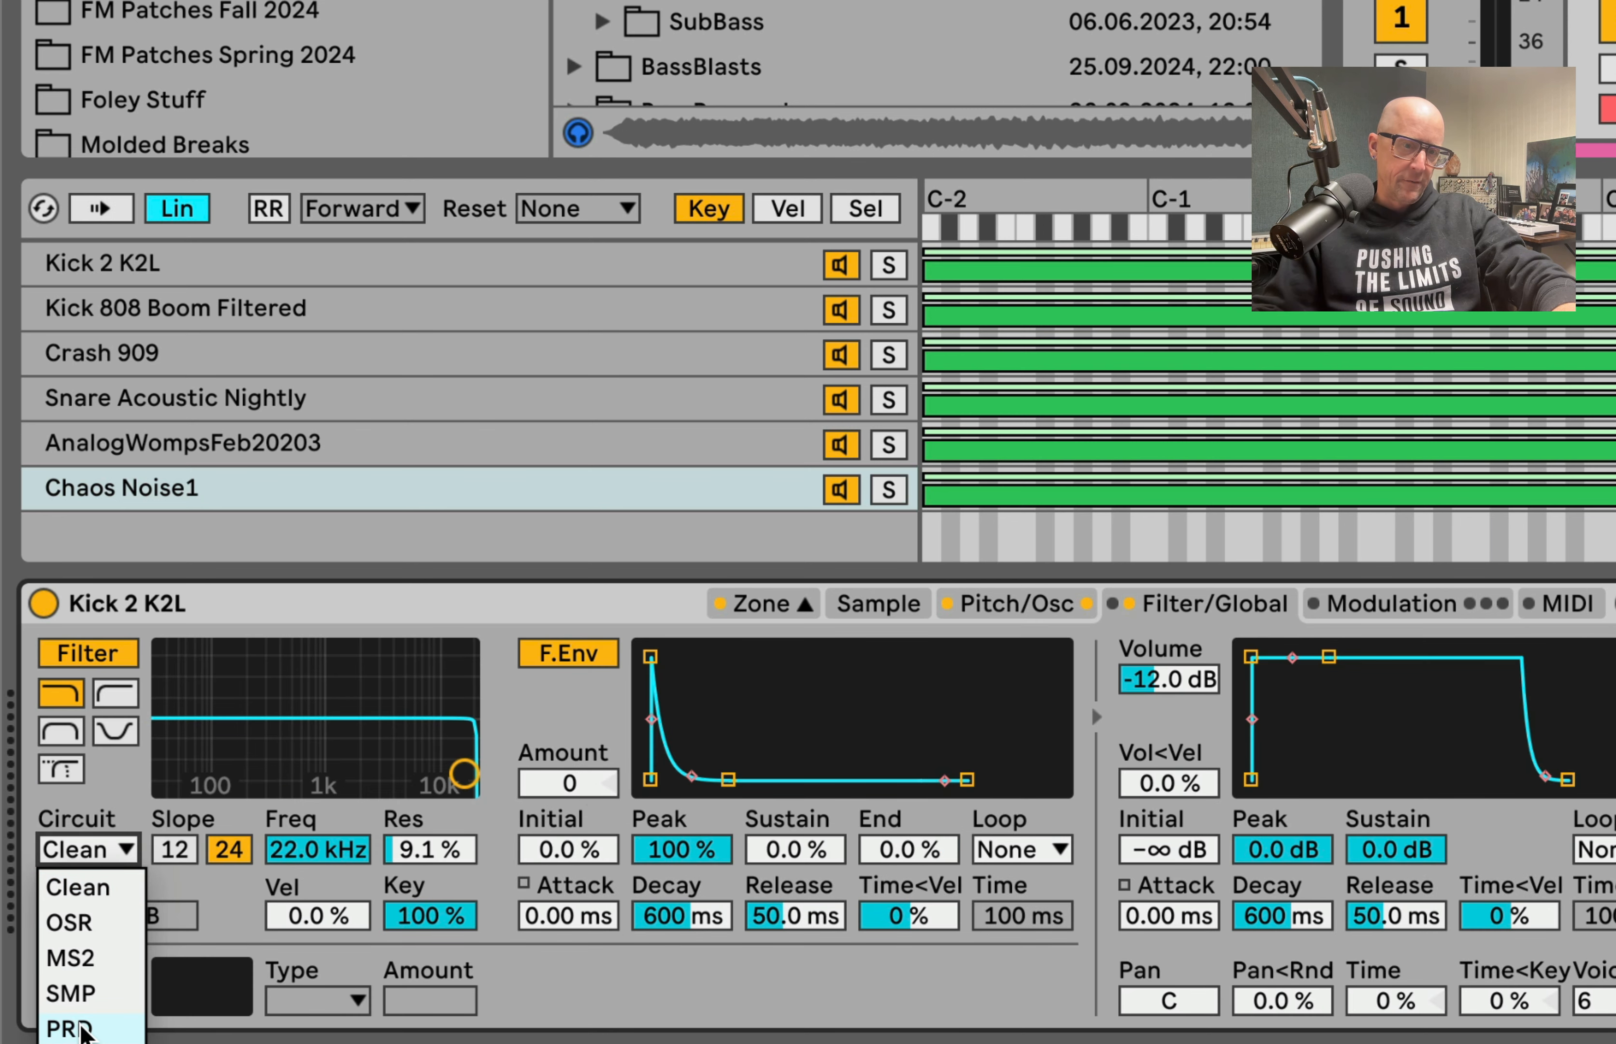
click(83, 1029)
mouse_move(117, 915)
mouse_down()
mouse_move(117, 876)
mouse_move(117, 903)
mouse_up()
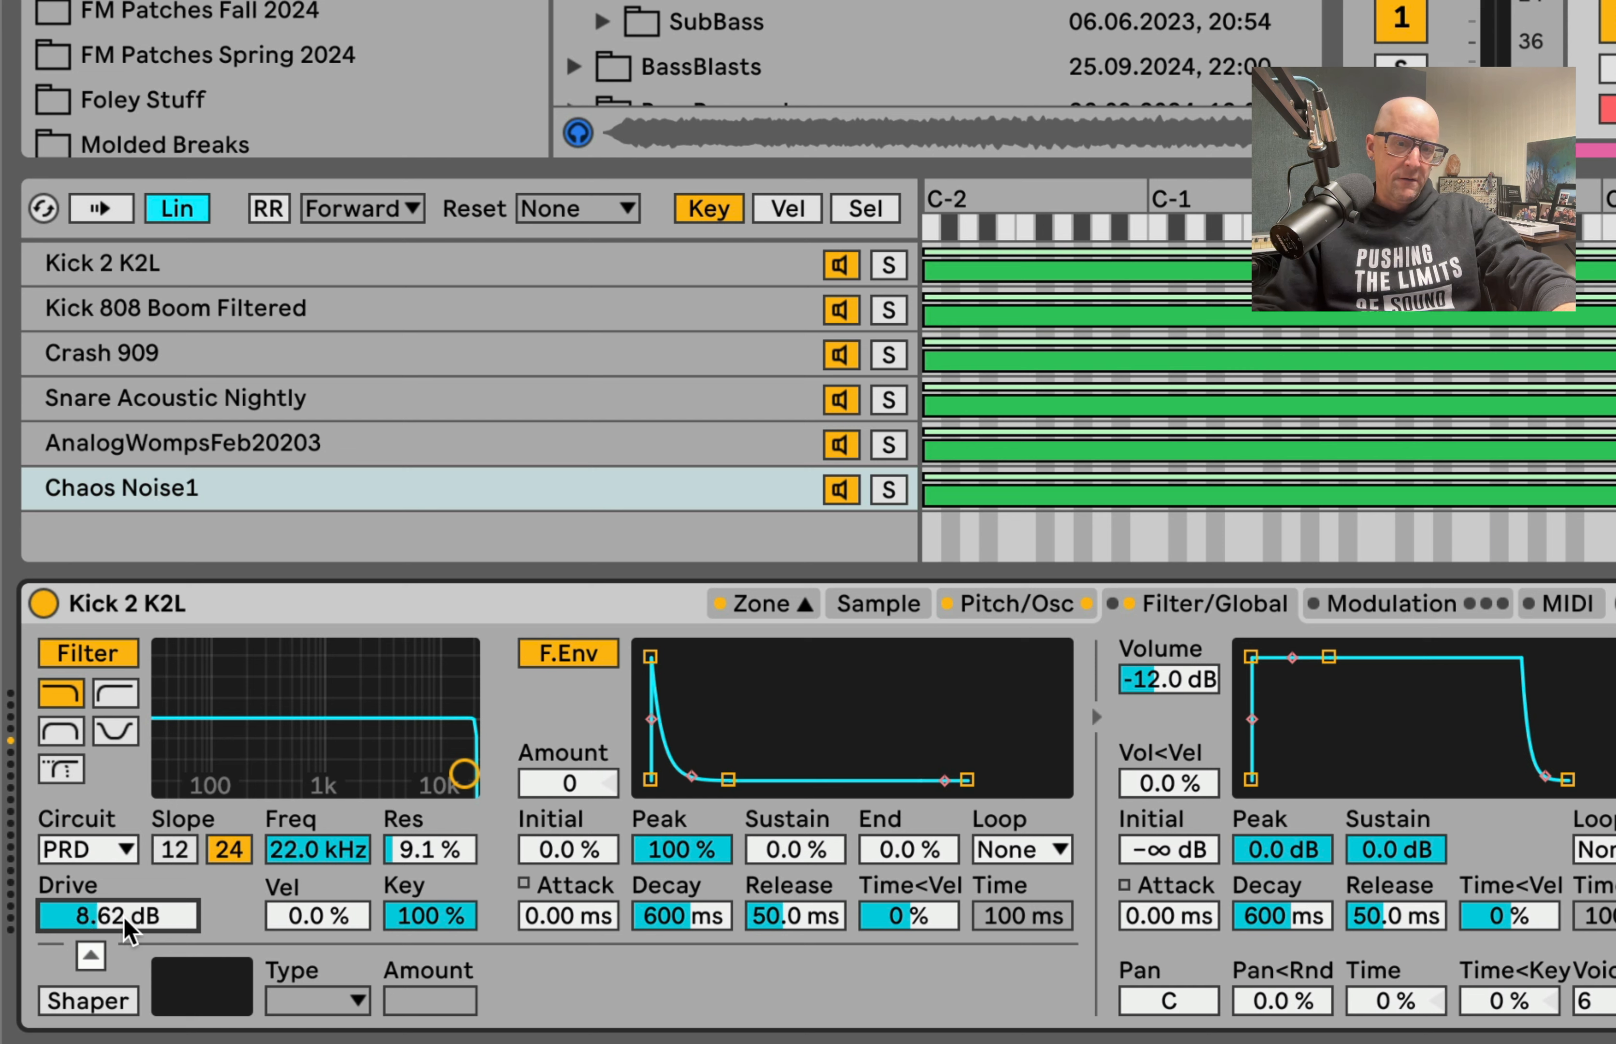
click(83, 1004)
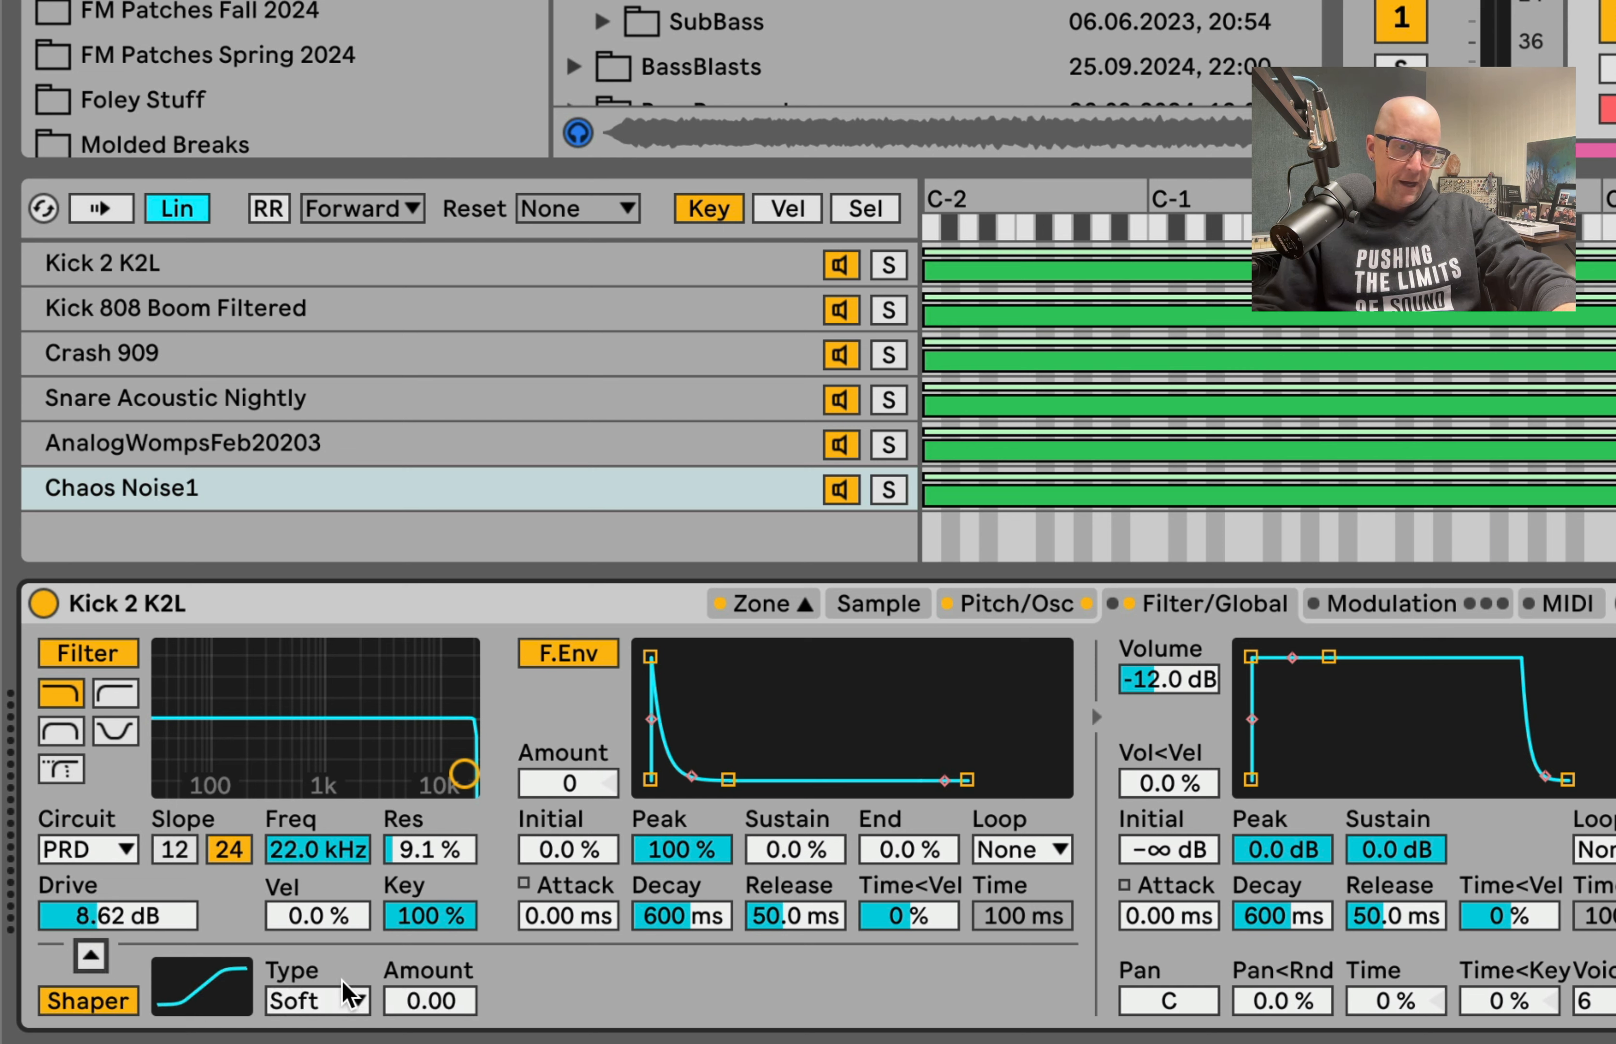
mouse_move(411, 1000)
mouse_down()
mouse_move(410, 971)
mouse_move(413, 1004)
mouse_up()
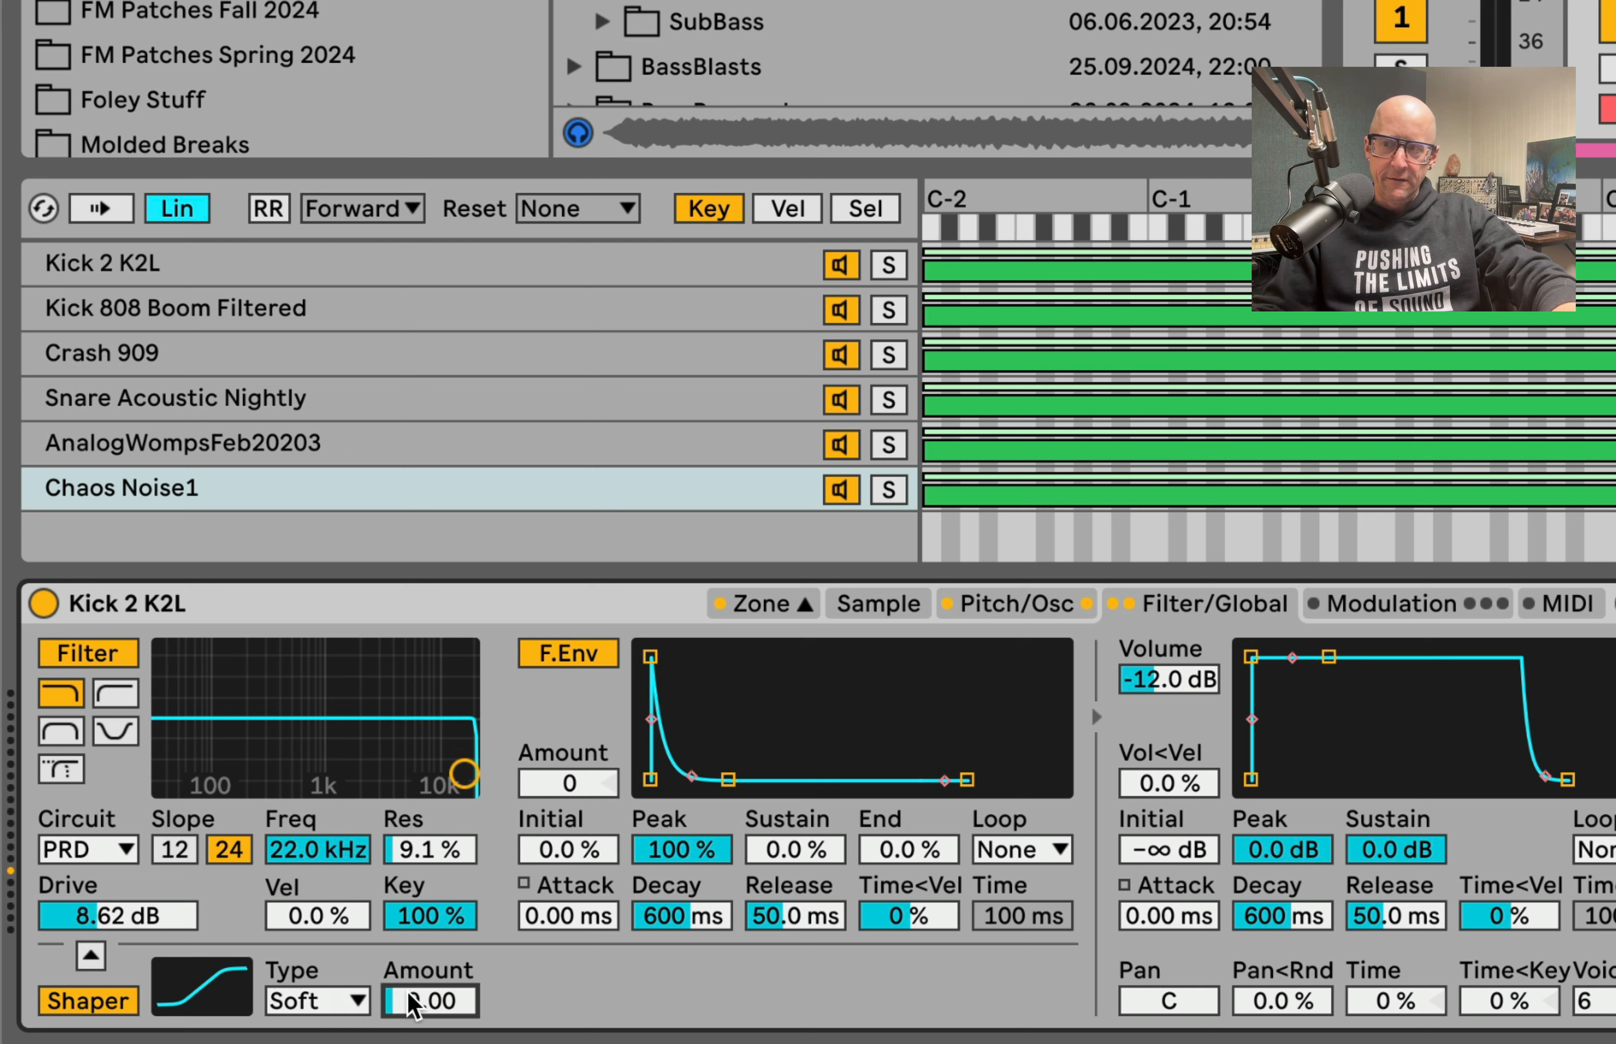
Step: Lower the FM oscillator's fixed frequency to 149 Hz
click(1008, 608)
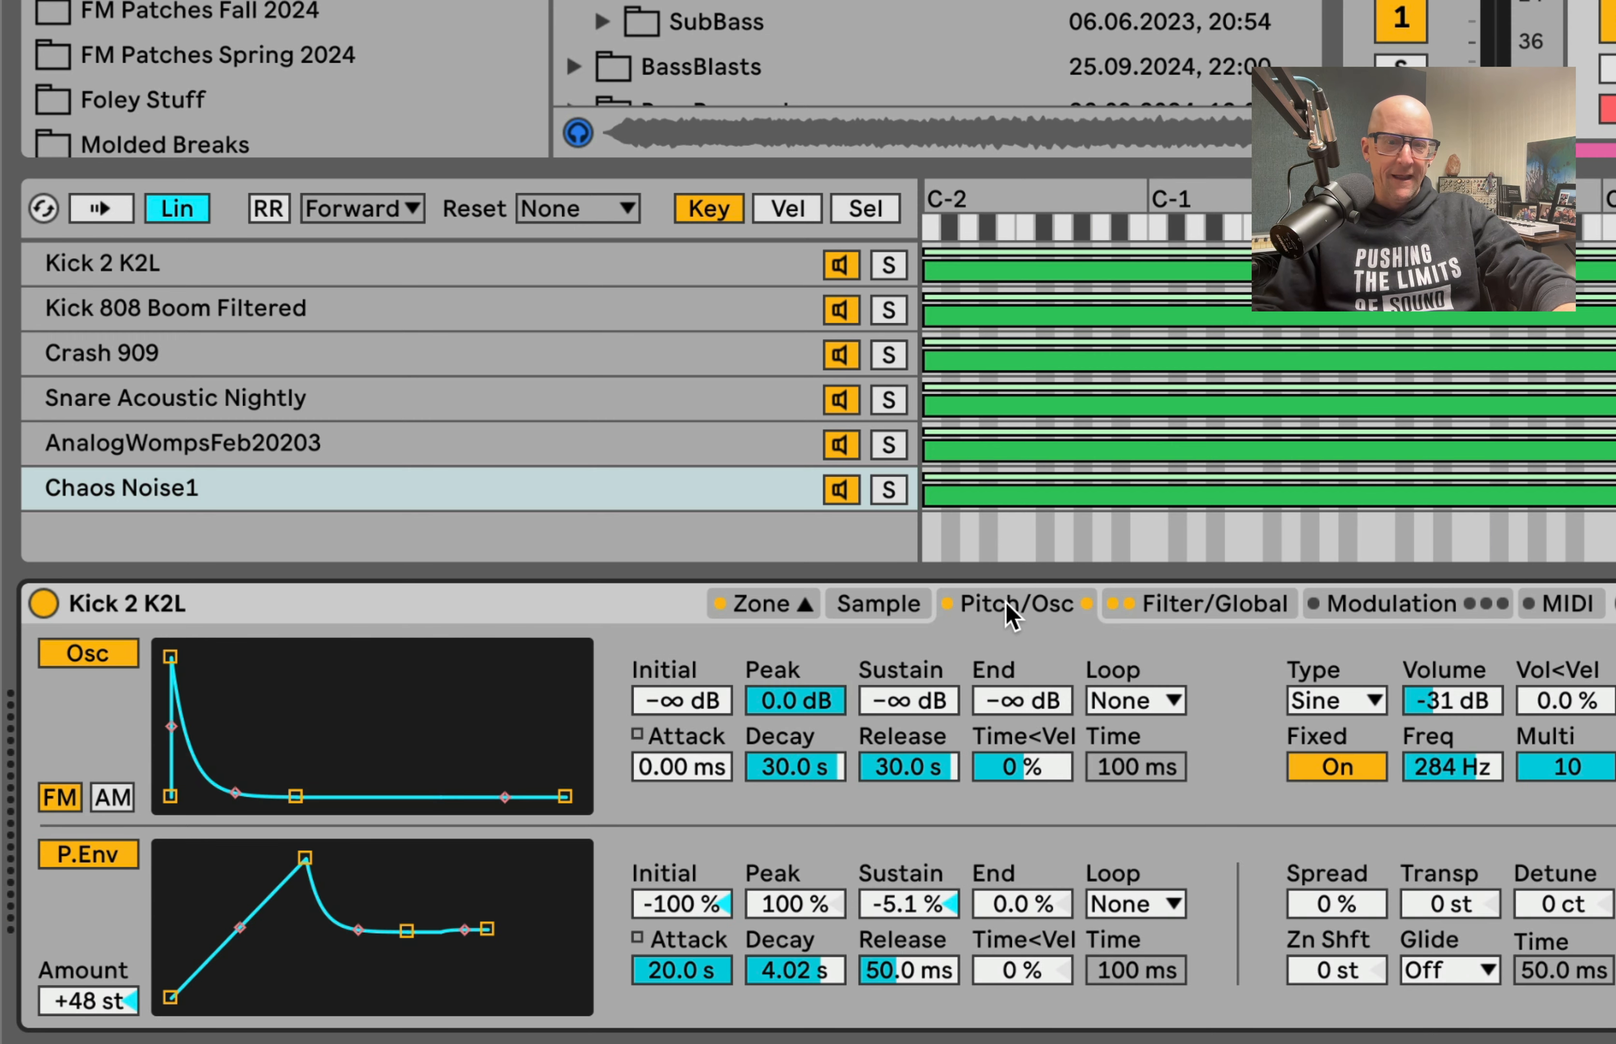
mouse_move(1483, 757)
mouse_down()
mouse_move(1482, 814)
mouse_move(1482, 747)
mouse_move(1460, 767)
mouse_up()
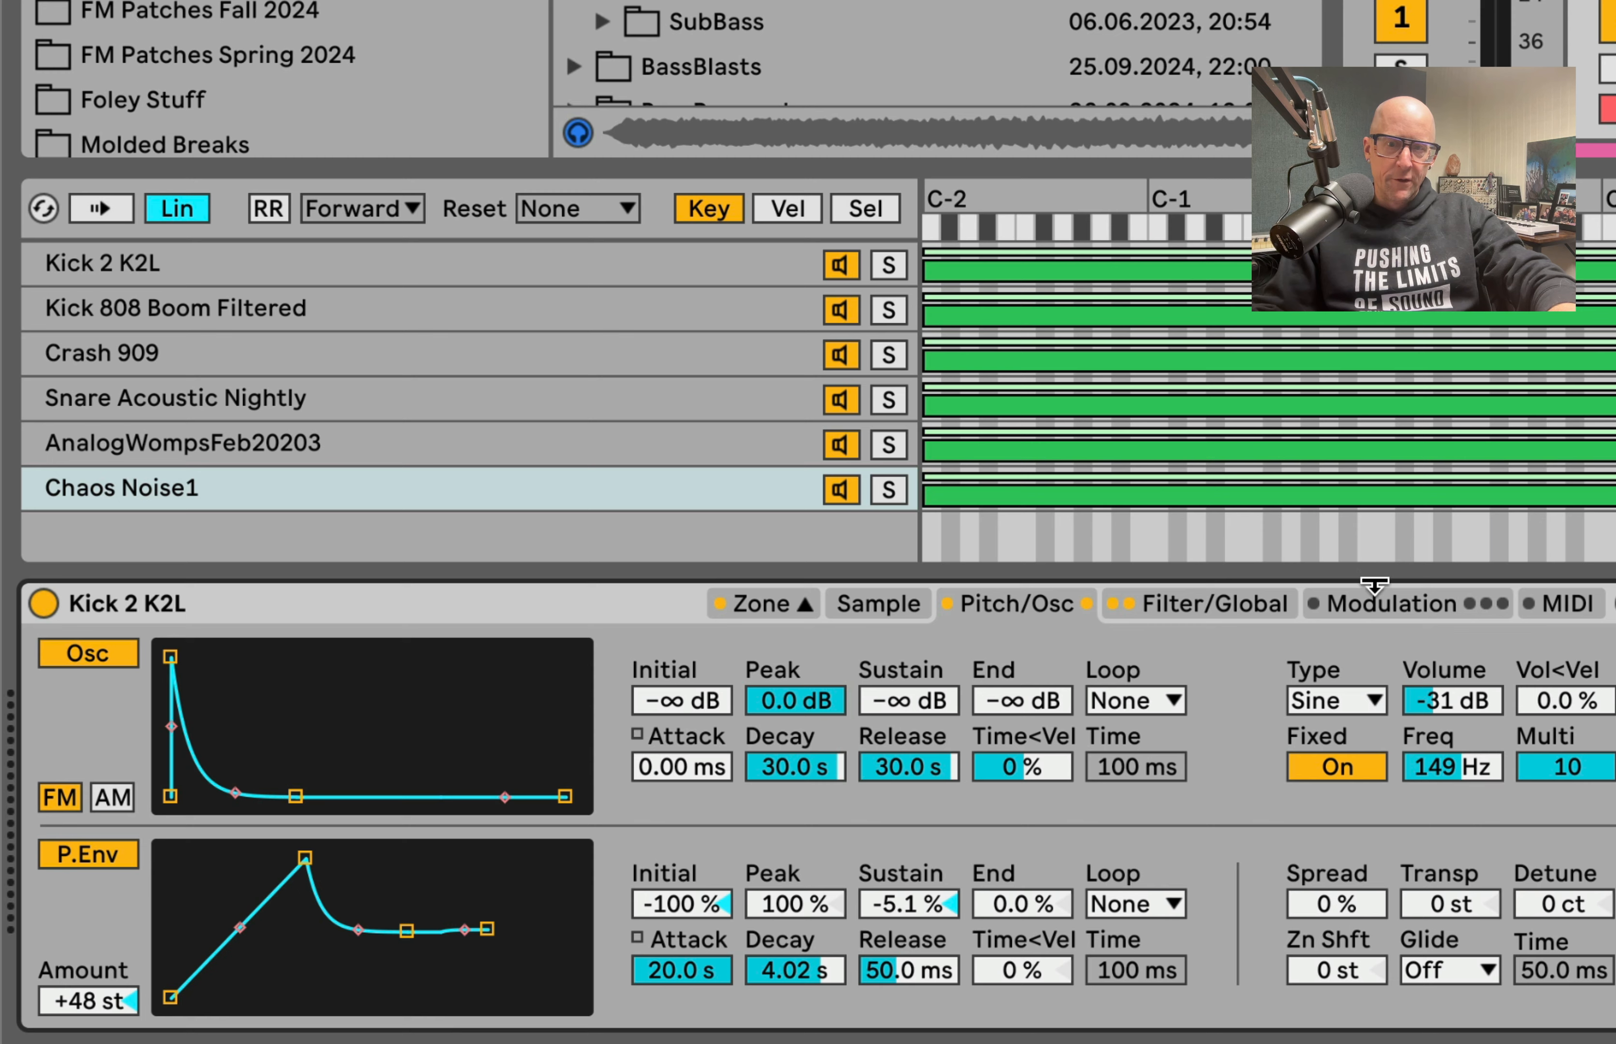
Step: Enable LFO 1 with pan modulation at 65.6% and a frequency of 2.17 Hz
click(1379, 604)
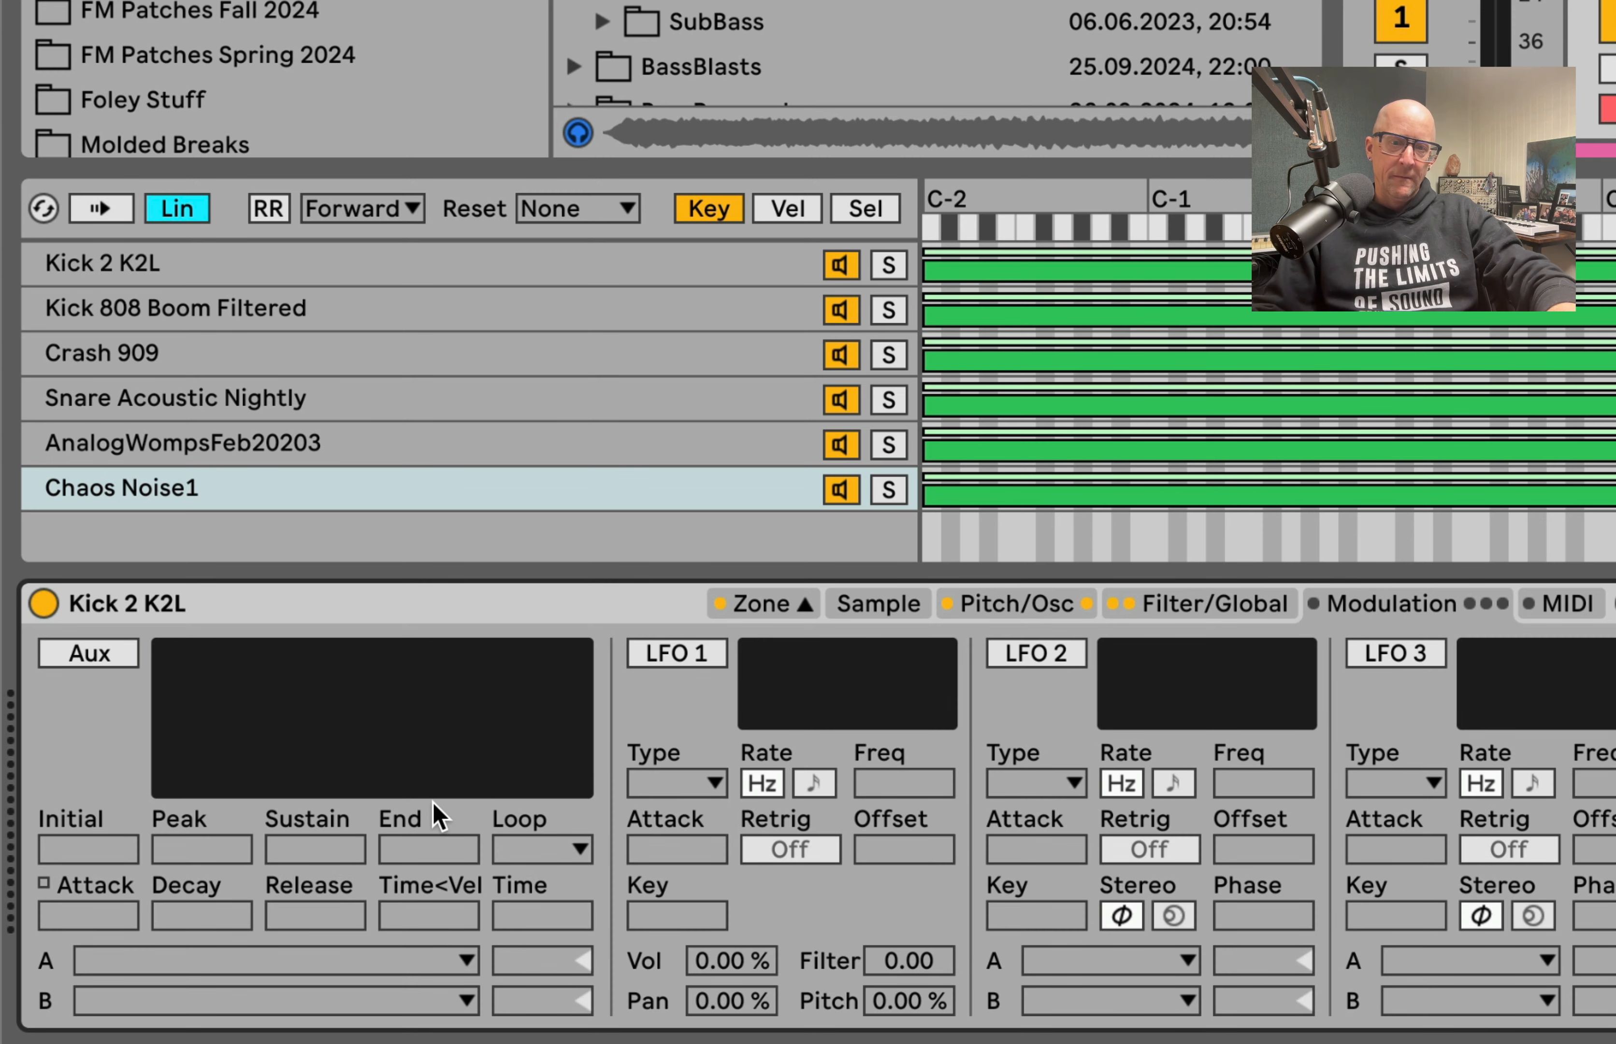
click(688, 662)
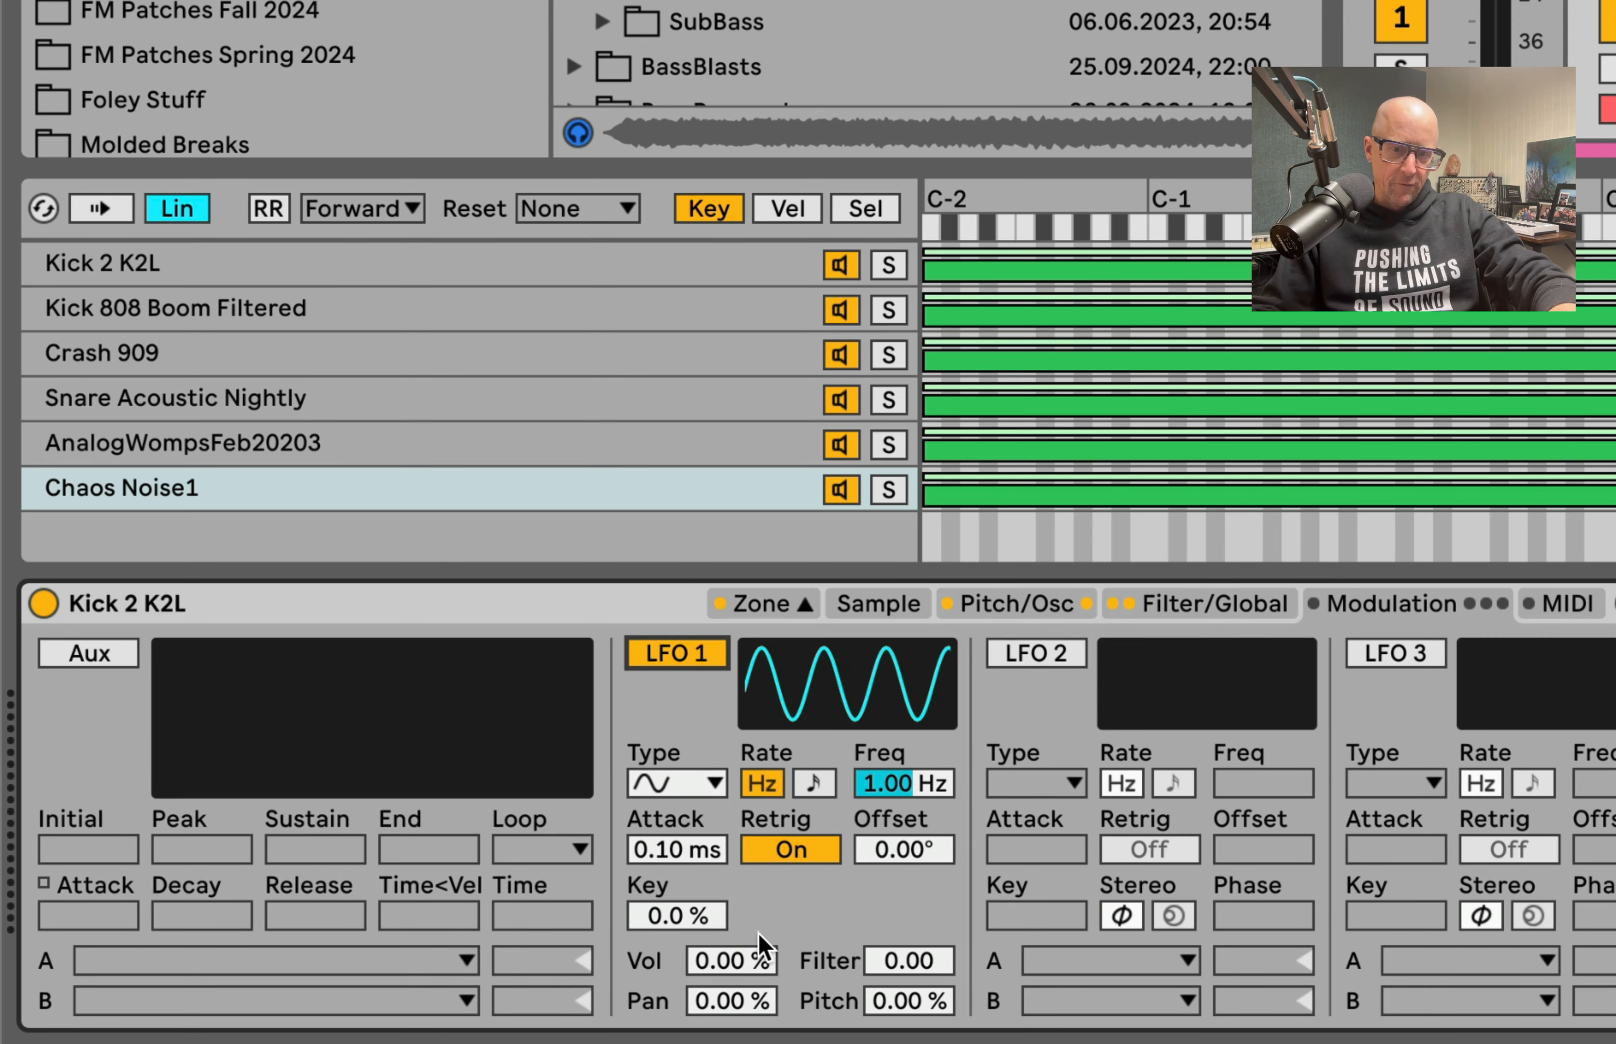
drag(750, 997, 750, 955)
mouse_move(887, 789)
mouse_down()
mouse_move(886, 744)
mouse_move(886, 759)
mouse_up()
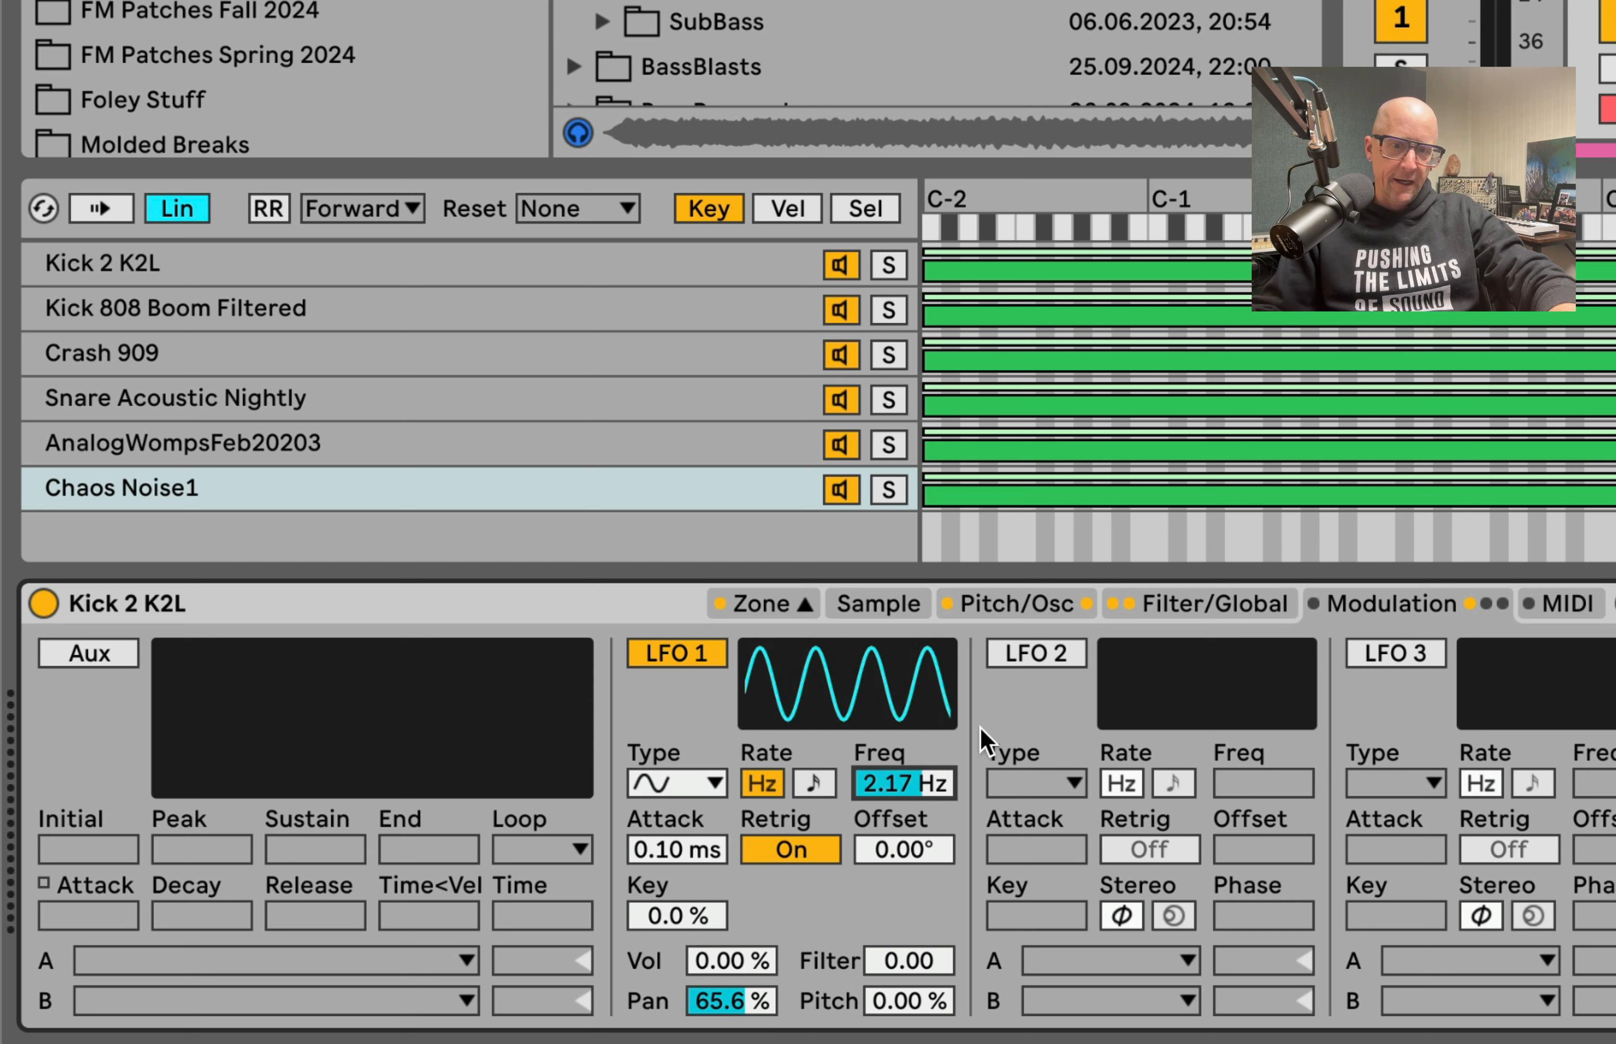
Step: Enable LFO 2 and route its destination A to LFO 1 Rate with an amount of 35.82
click(1056, 654)
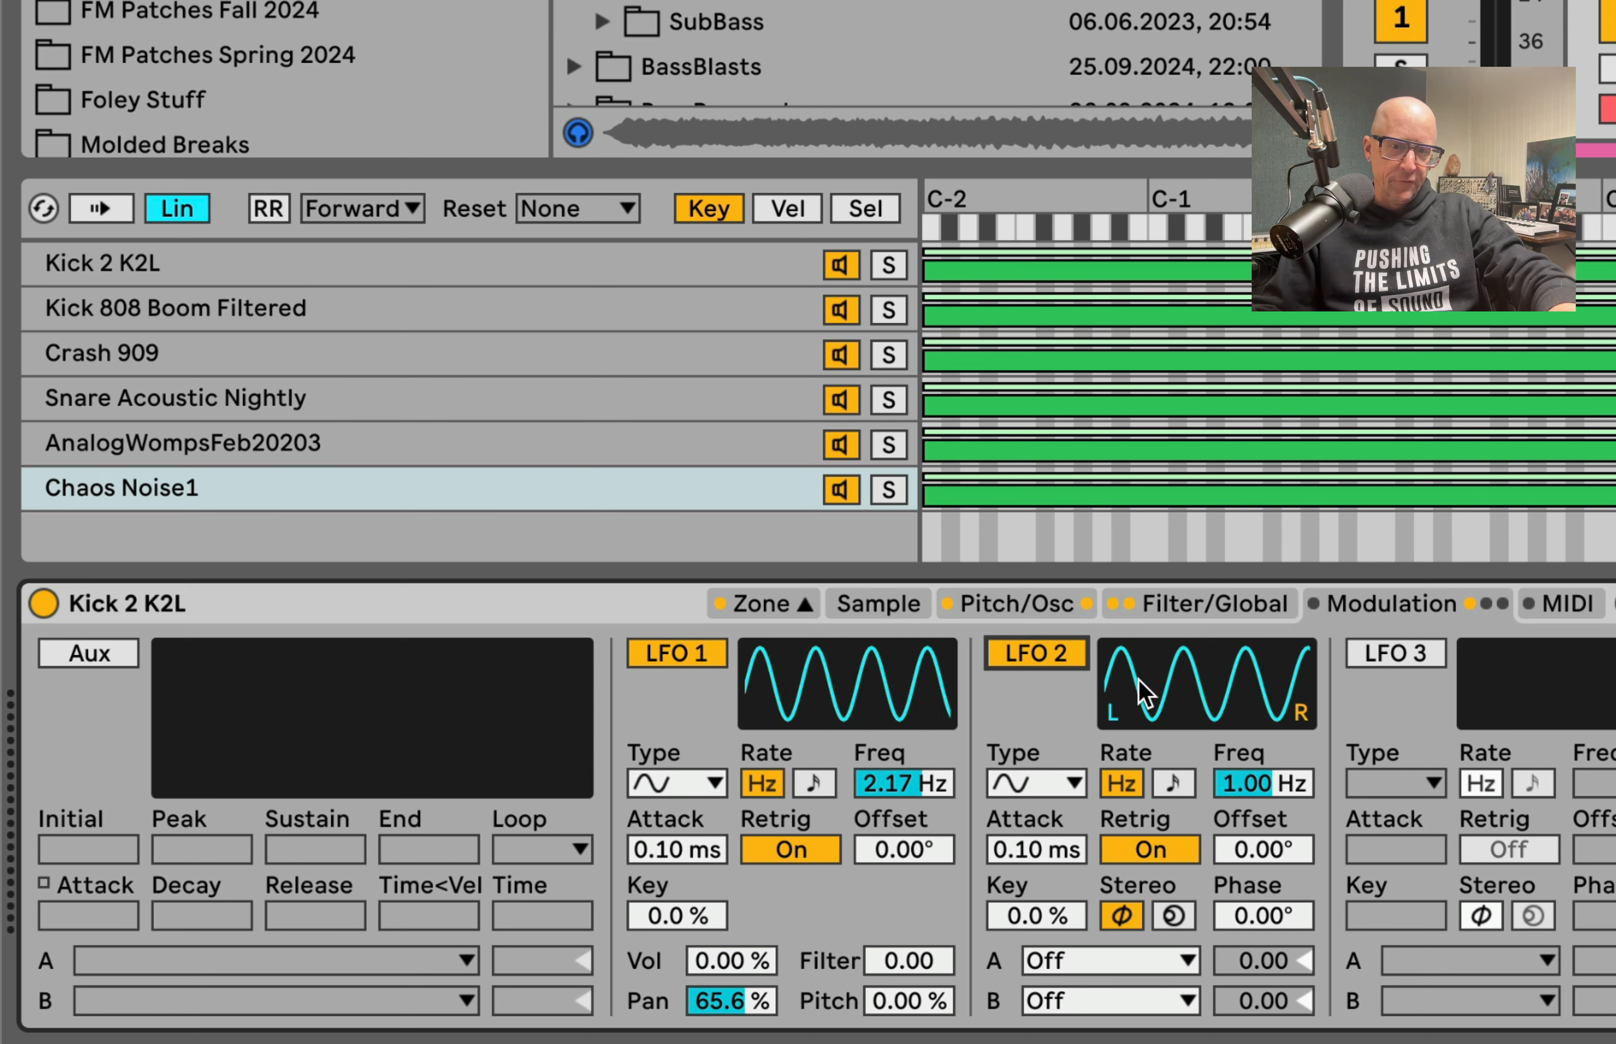
click(1148, 960)
click(1141, 587)
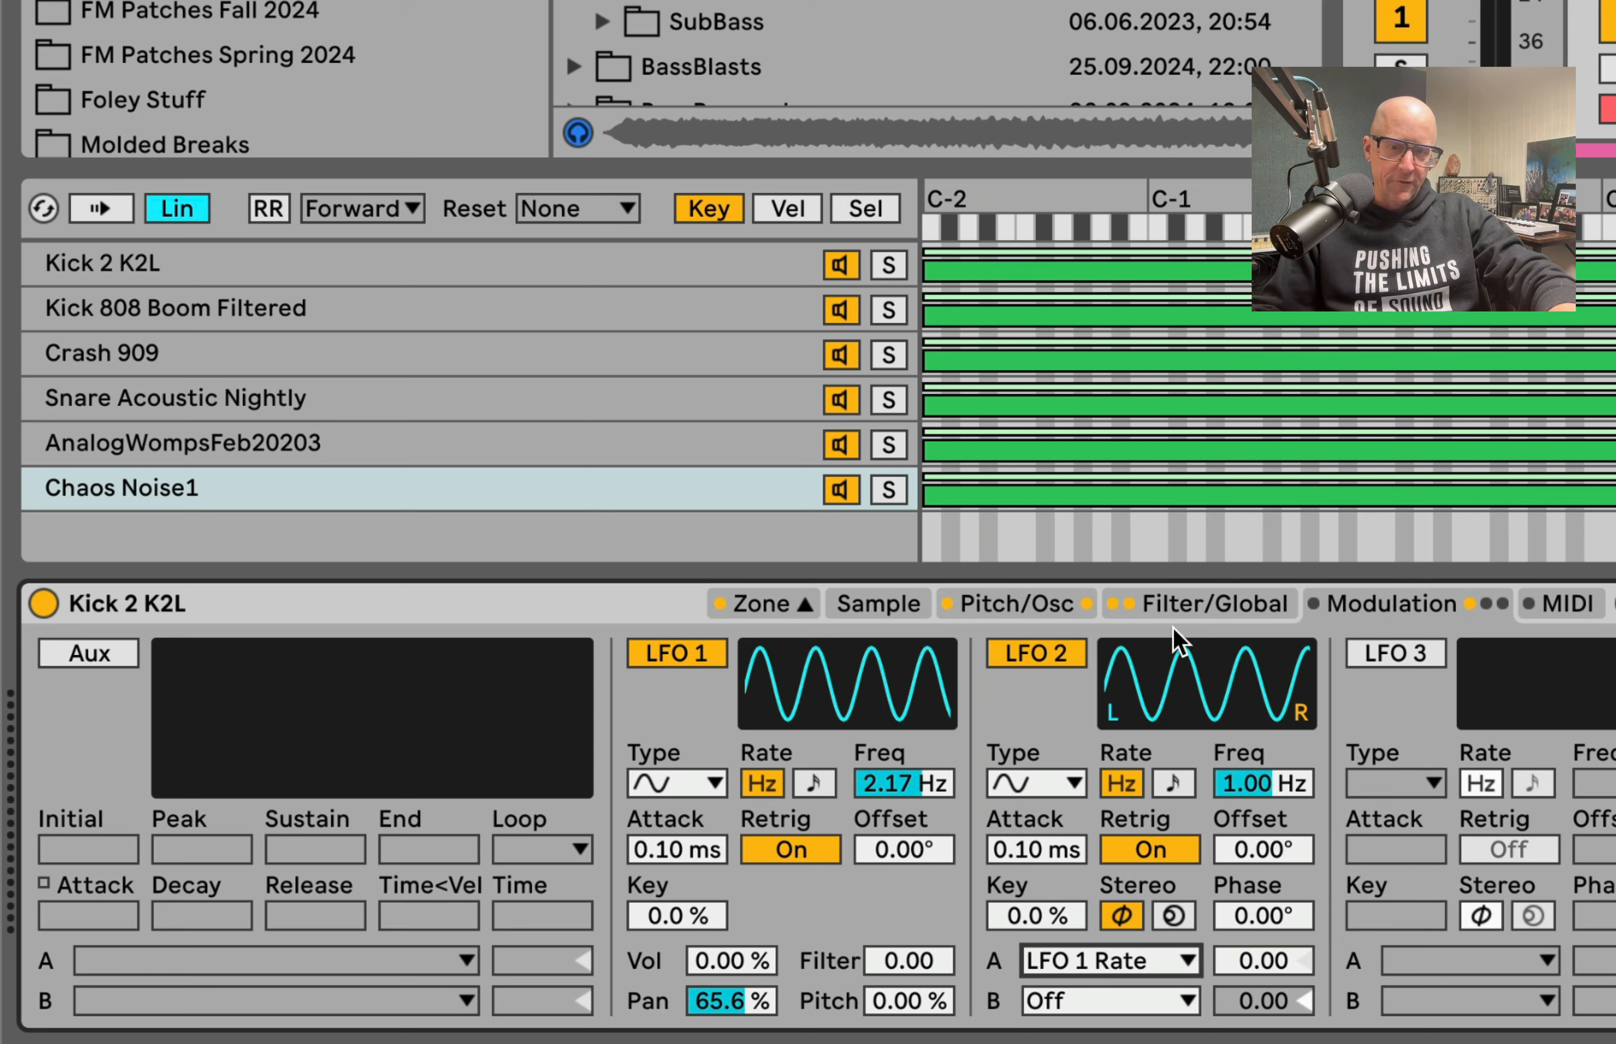
drag(1258, 964, 1258, 937)
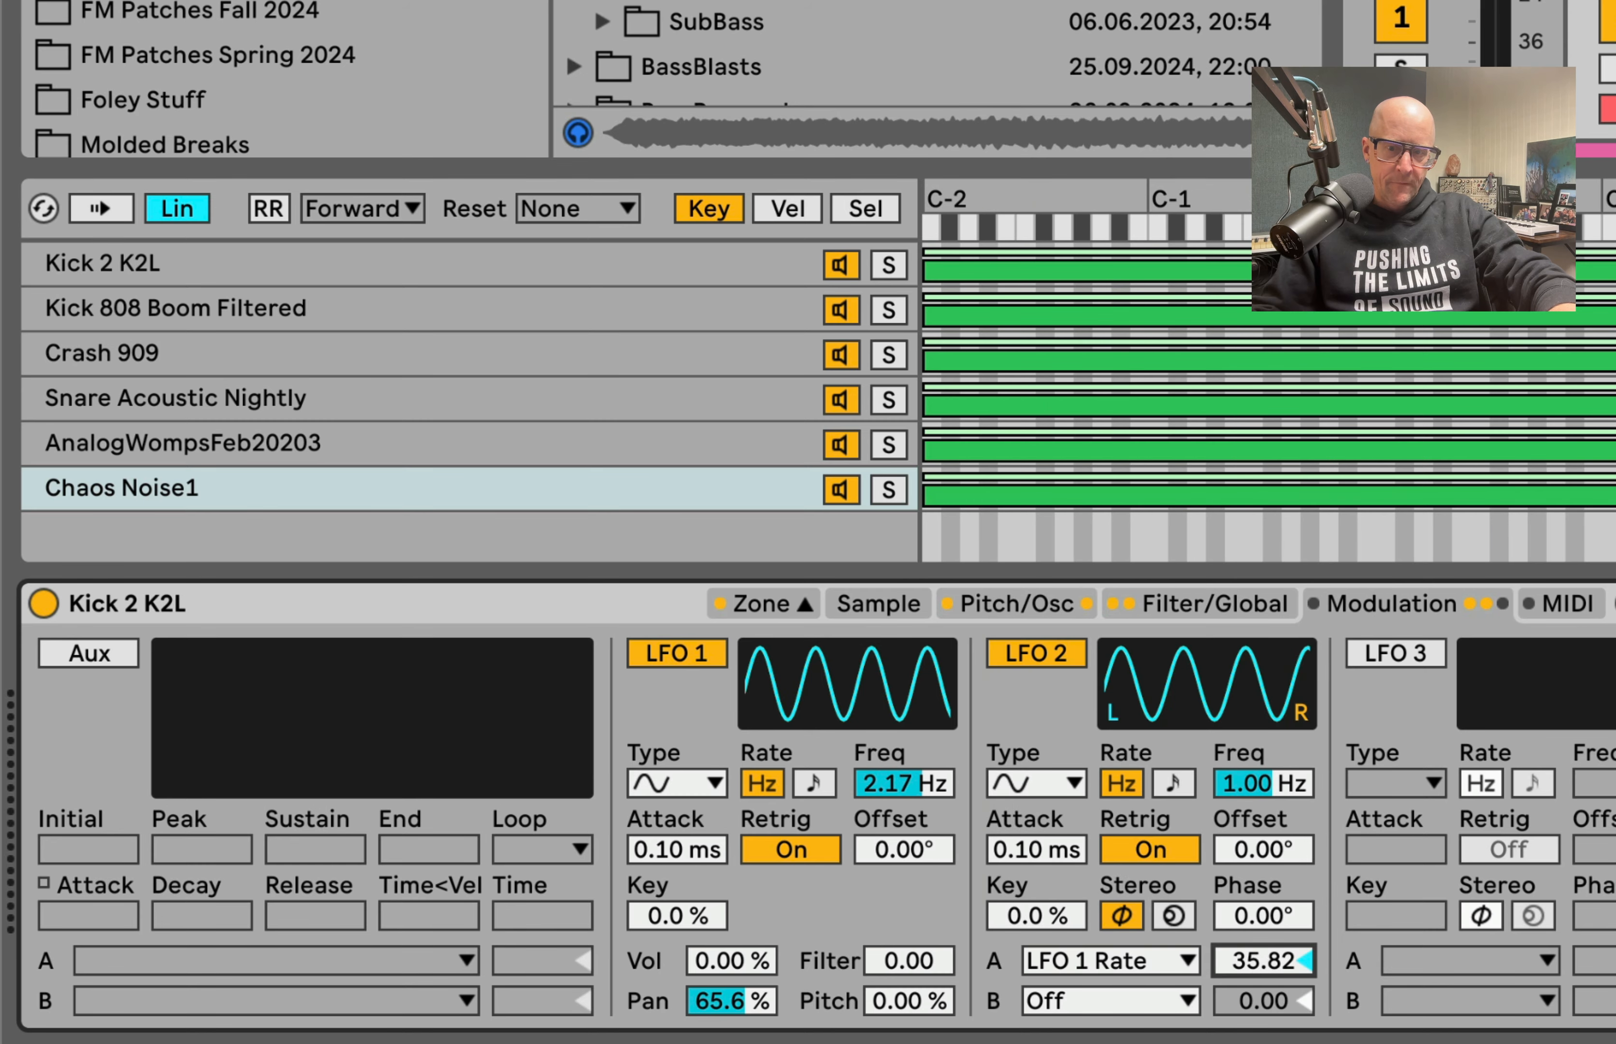
Step: Enable the Aux envelope with 33.6 s decay and 38% sustain, and route its destination A to Pitch Osc at 82.34
click(136, 650)
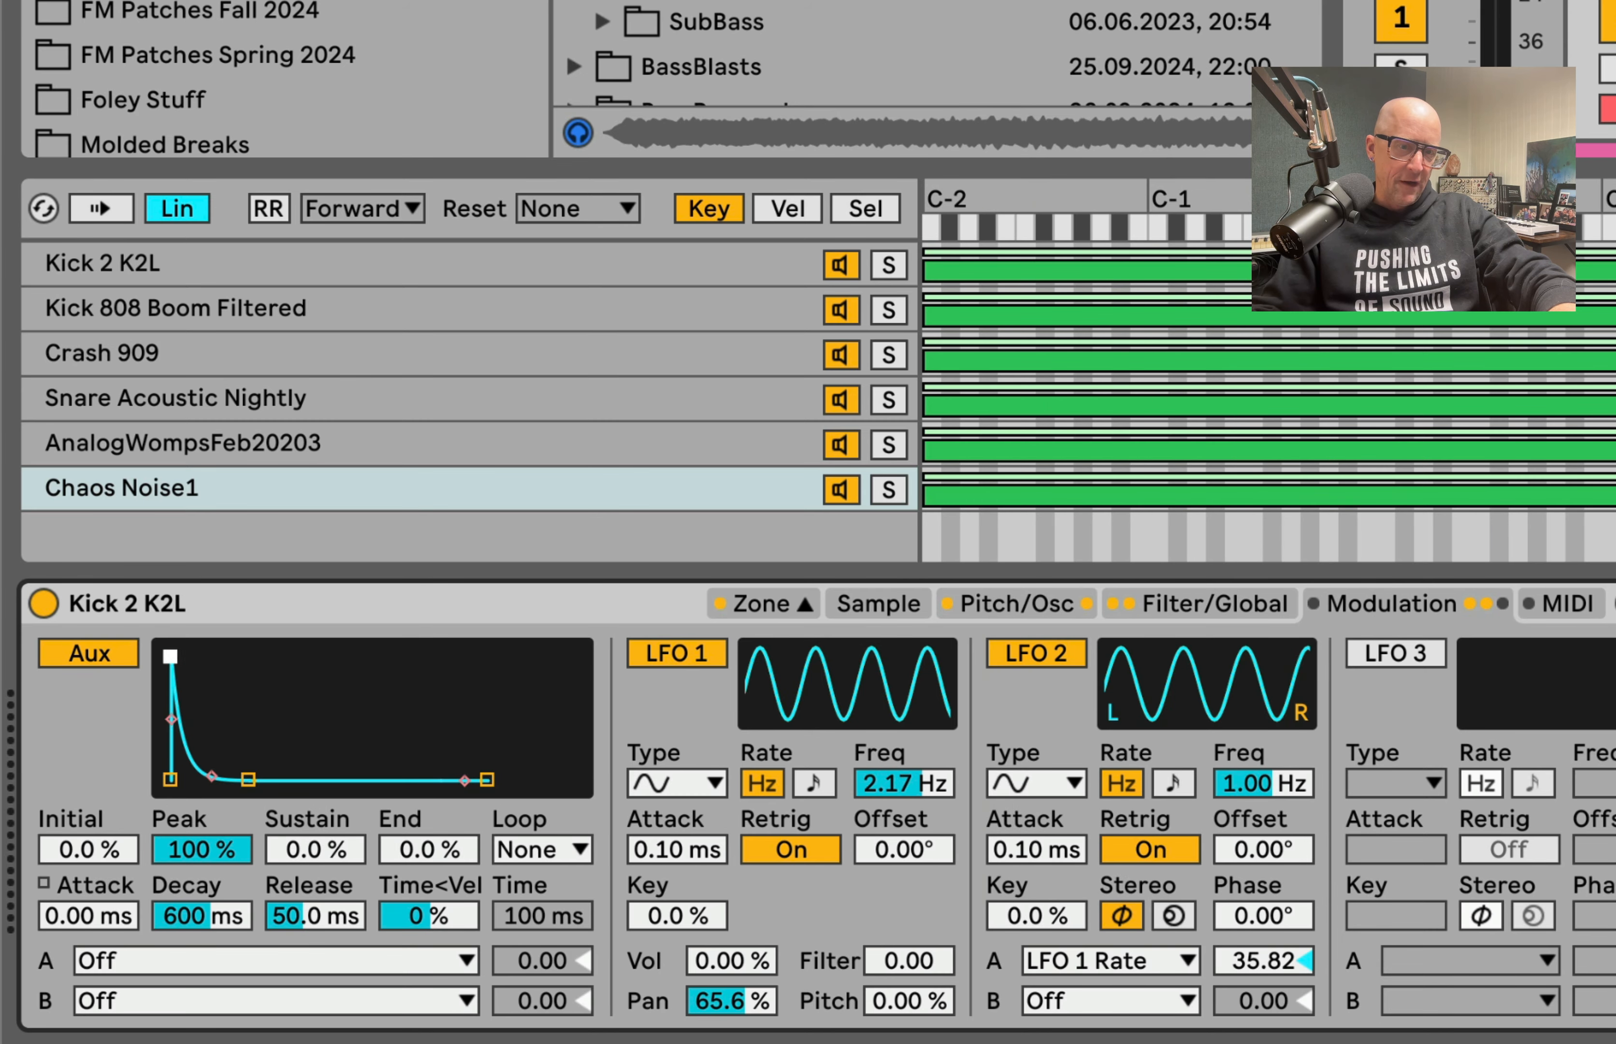
drag(169, 656, 250, 666)
drag(307, 760, 379, 732)
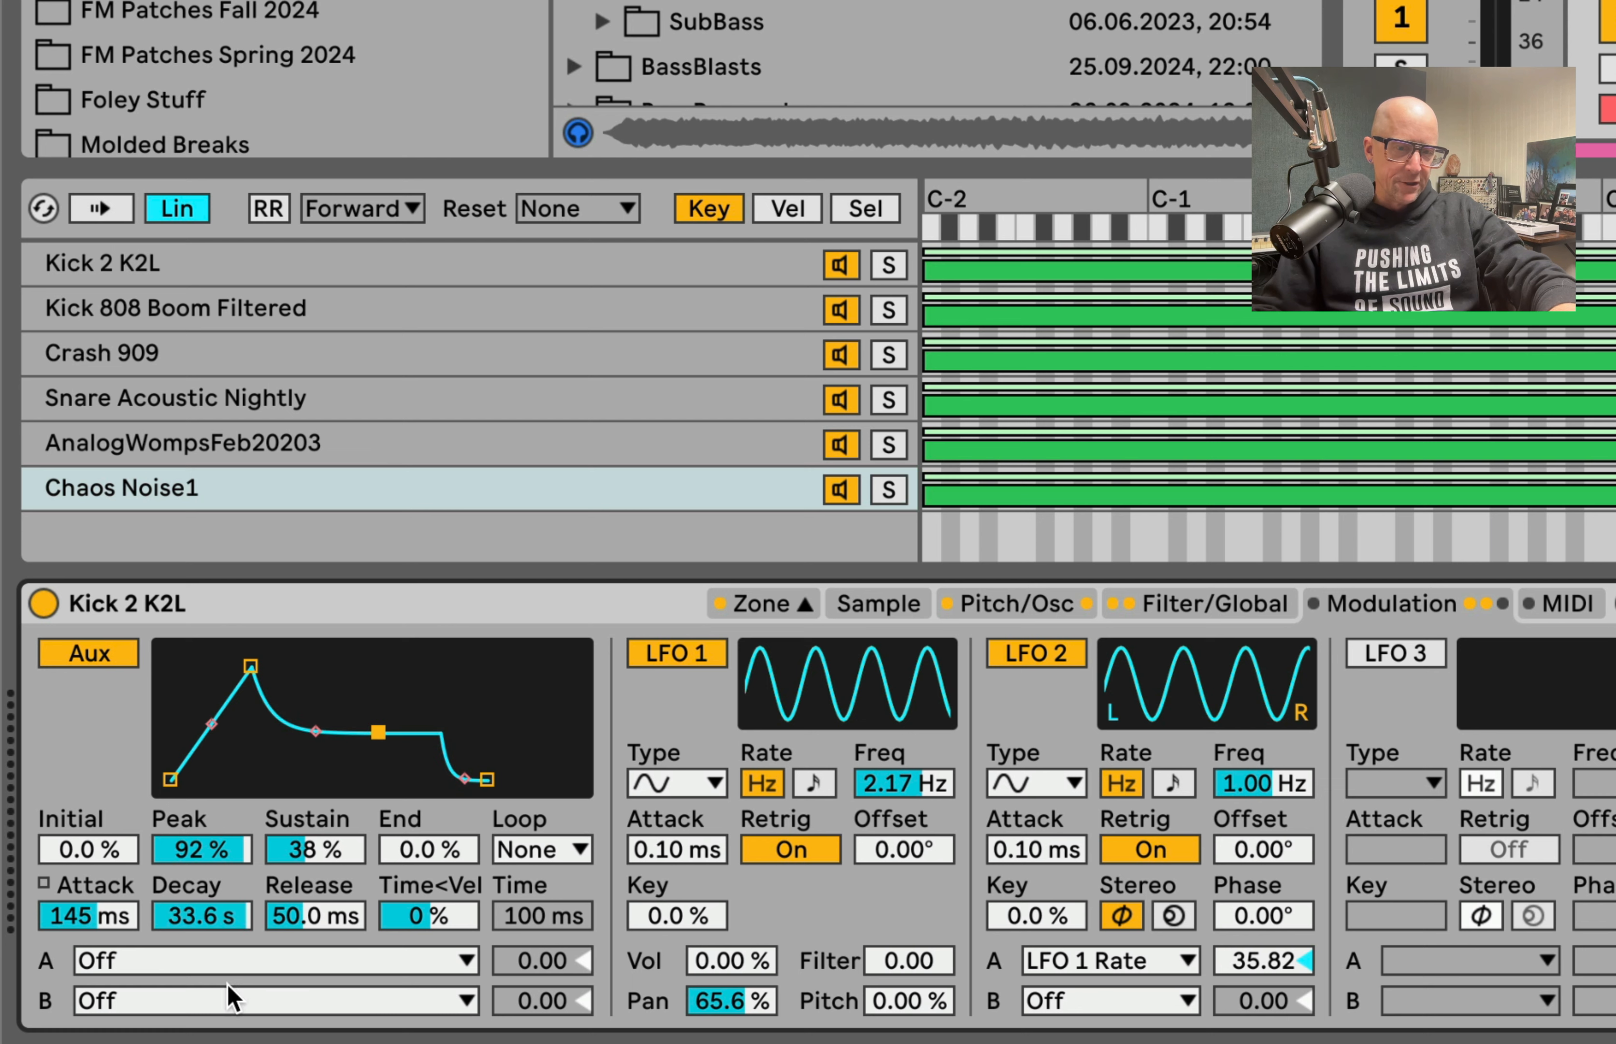
click(224, 963)
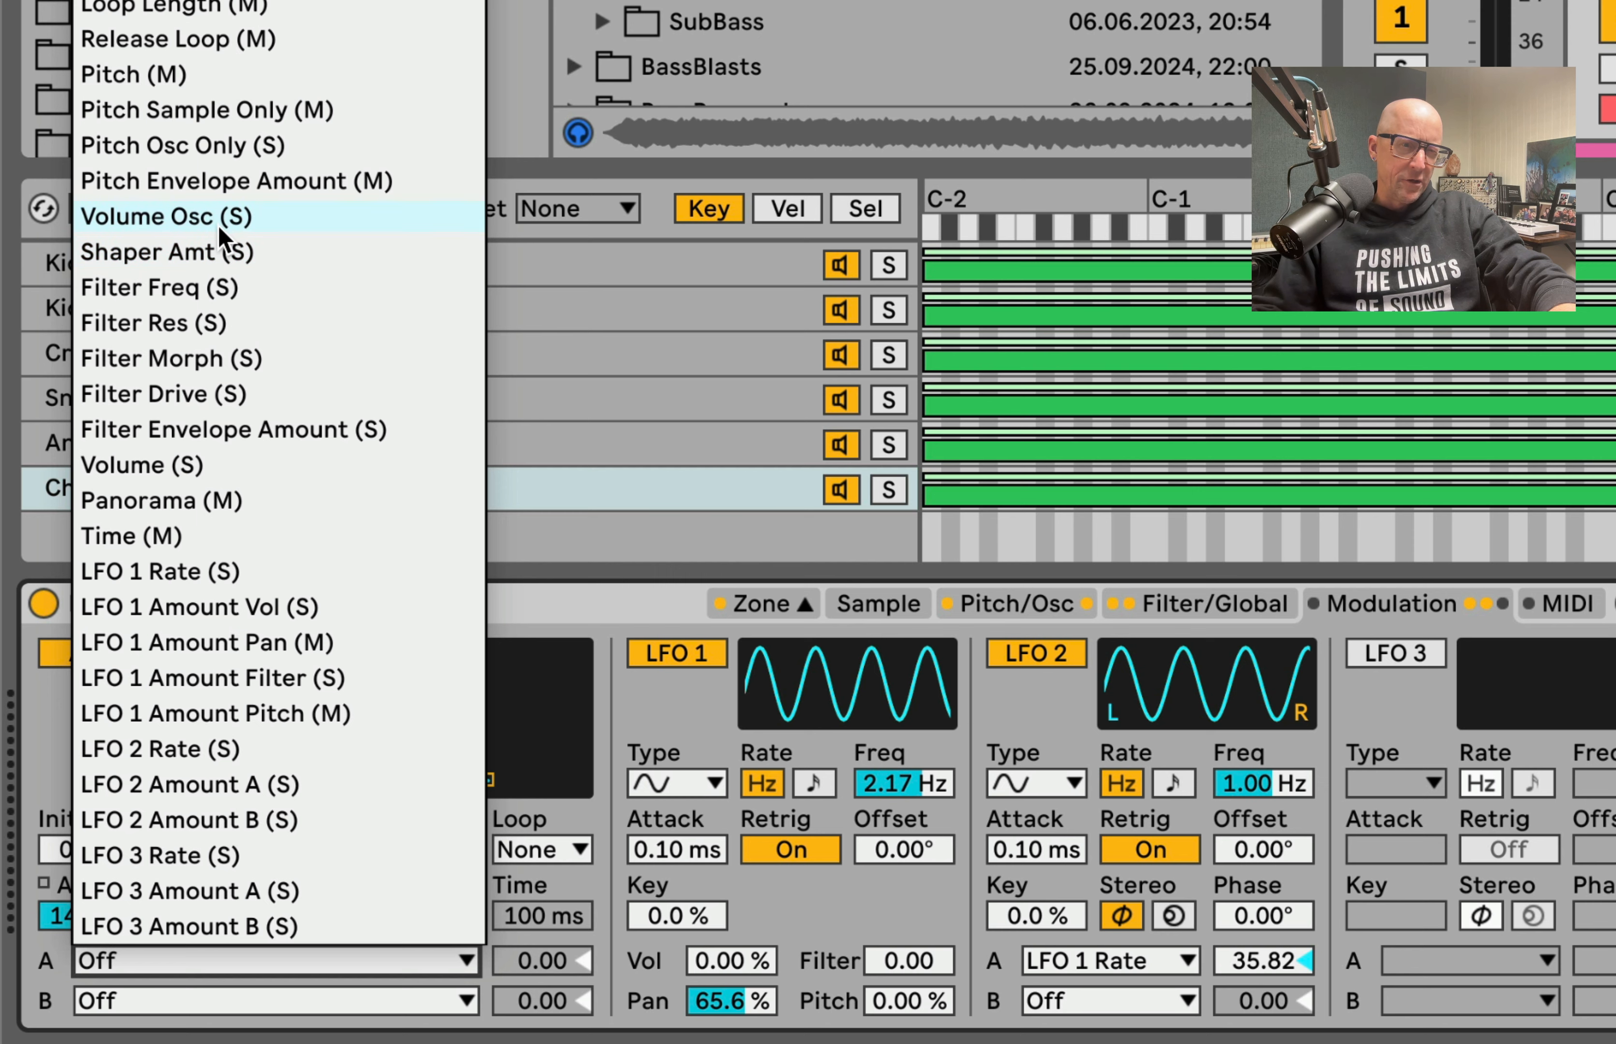
click(242, 140)
Step: Enable LFO 3 with the stepped random waveform and a frequency of 0.01 Hz
click(1395, 653)
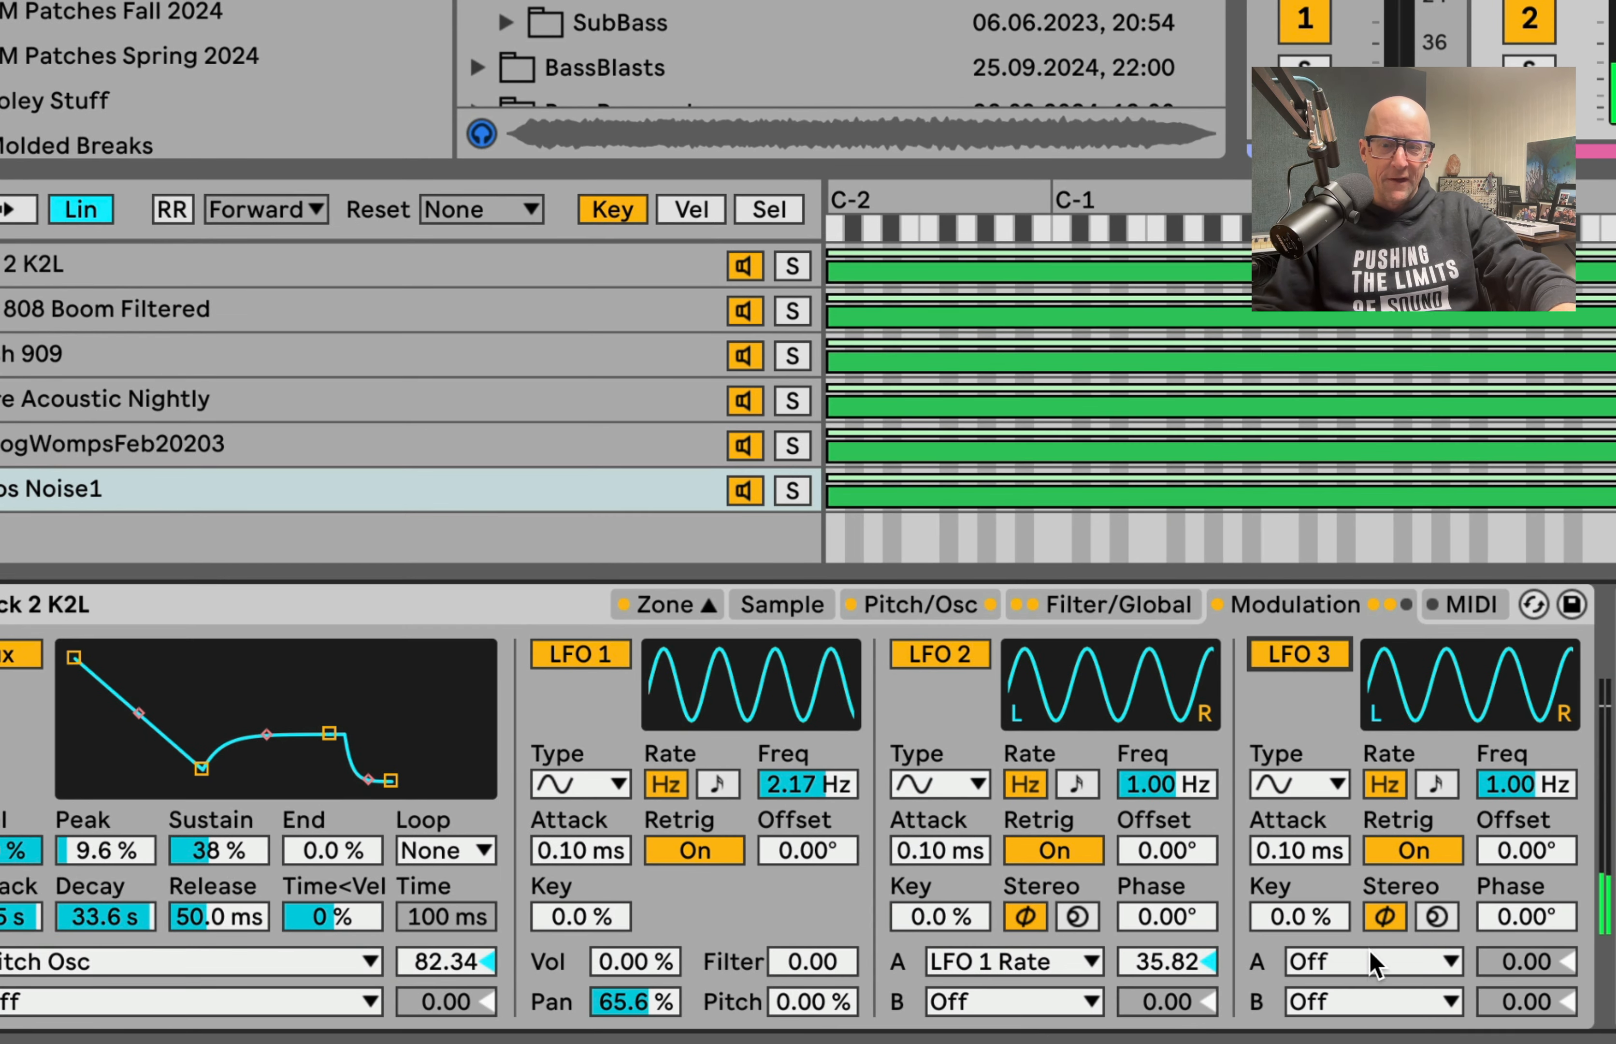
click(1369, 951)
click(1370, 955)
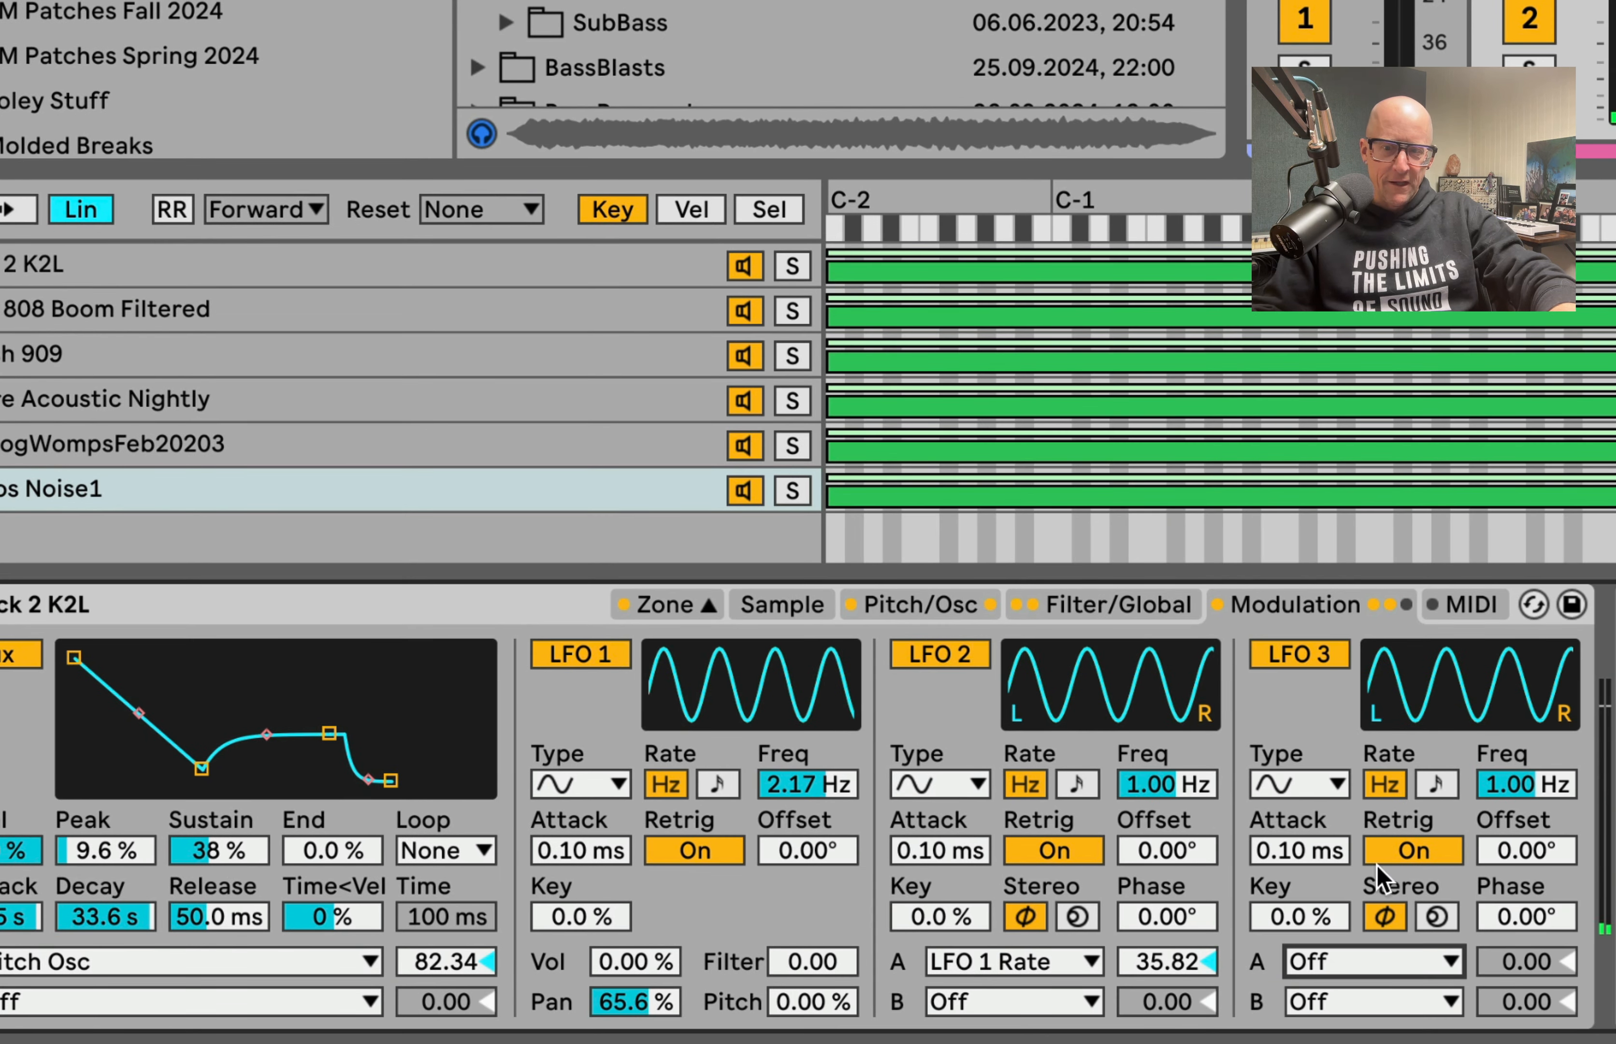
click(1305, 783)
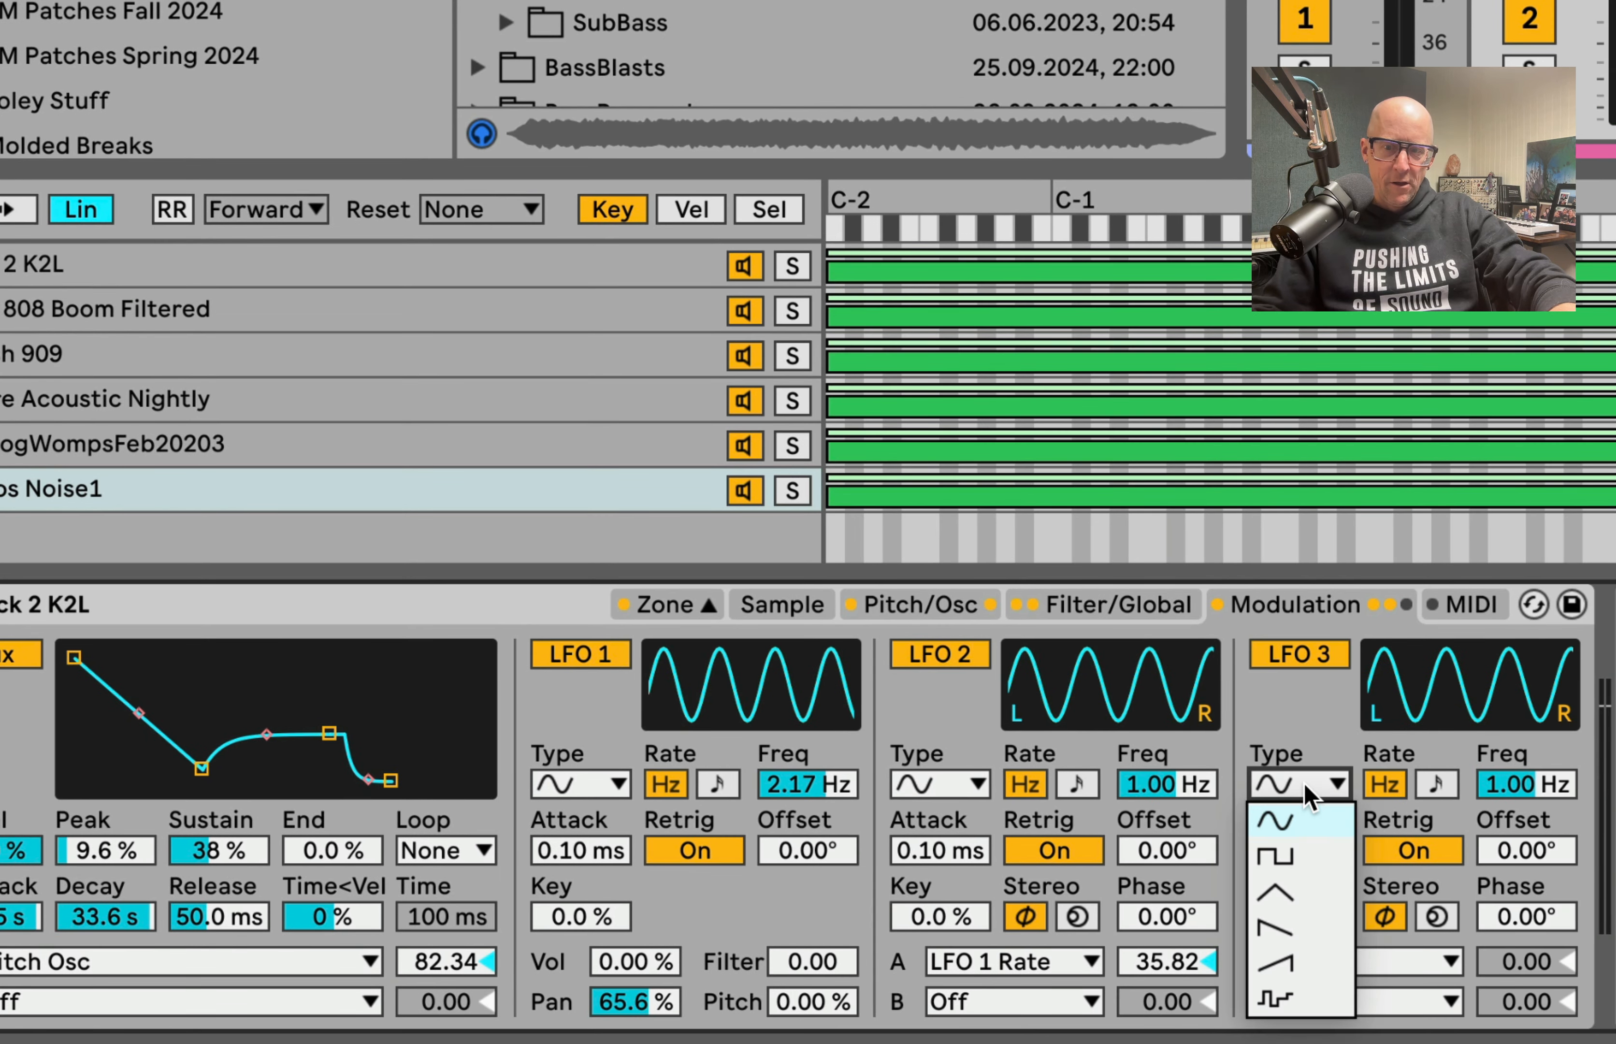
click(1293, 1002)
drag(1473, 786, 1429, 788)
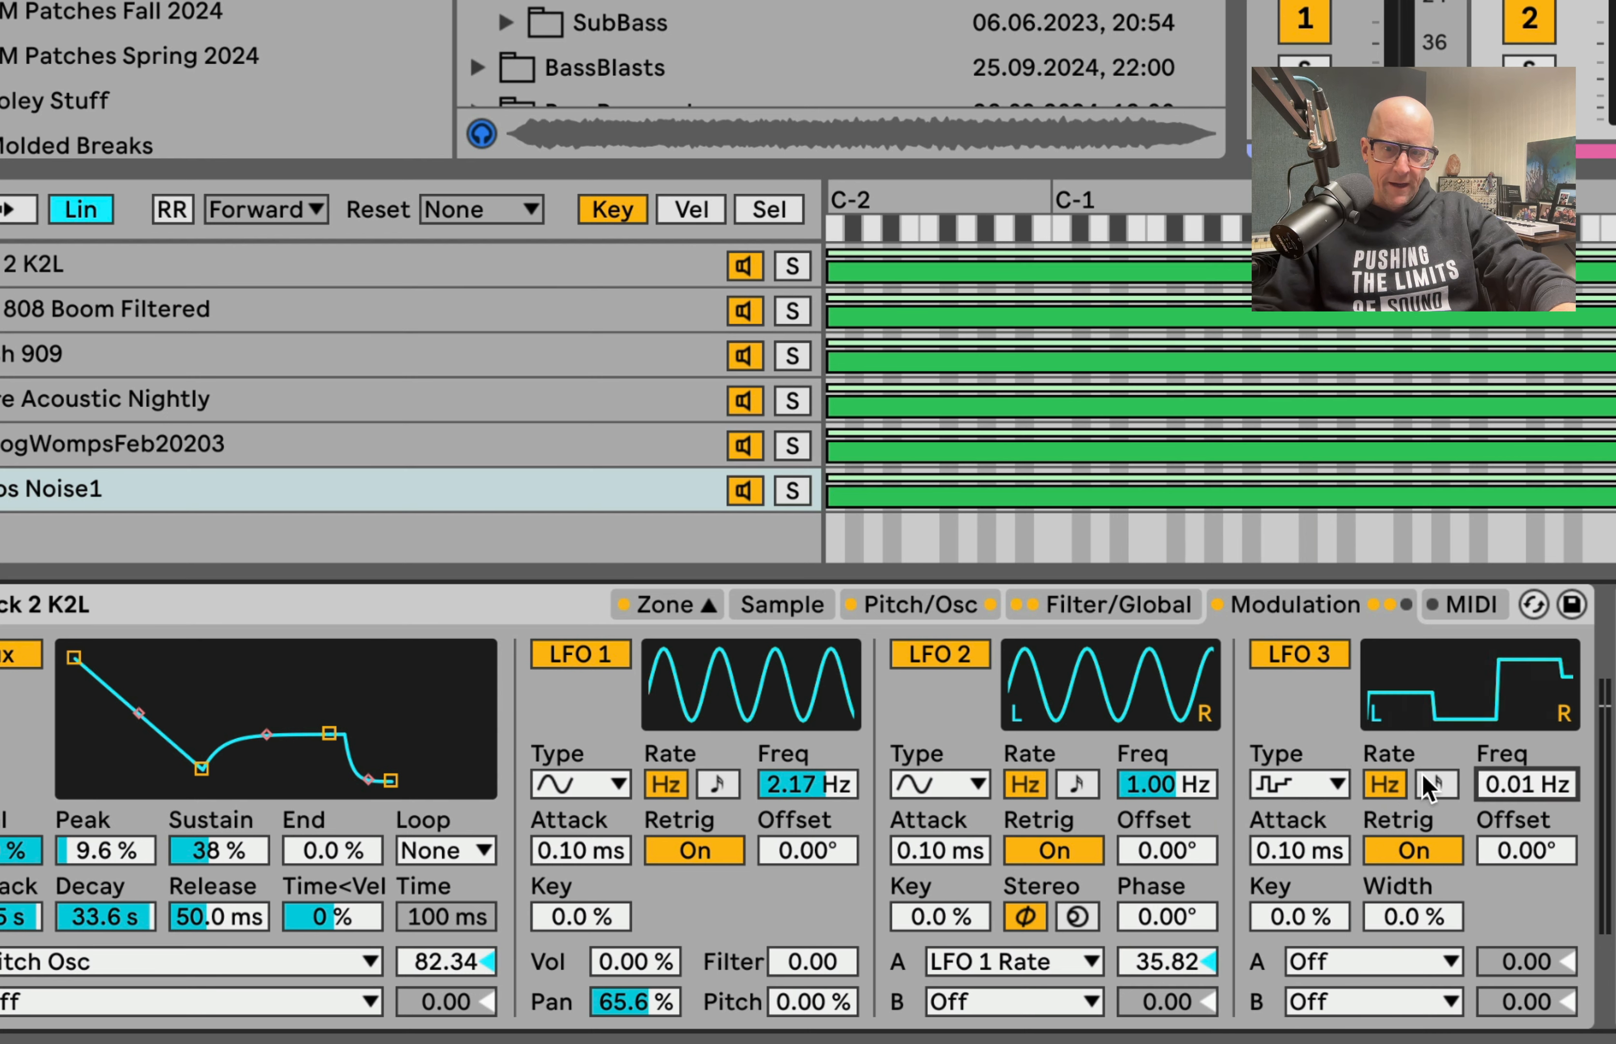
click(1413, 856)
click(1413, 857)
Step: Route LFO 3 destination A to Time with an amount of 86.82 and destination B to Volume Osc at 81.09
click(1382, 960)
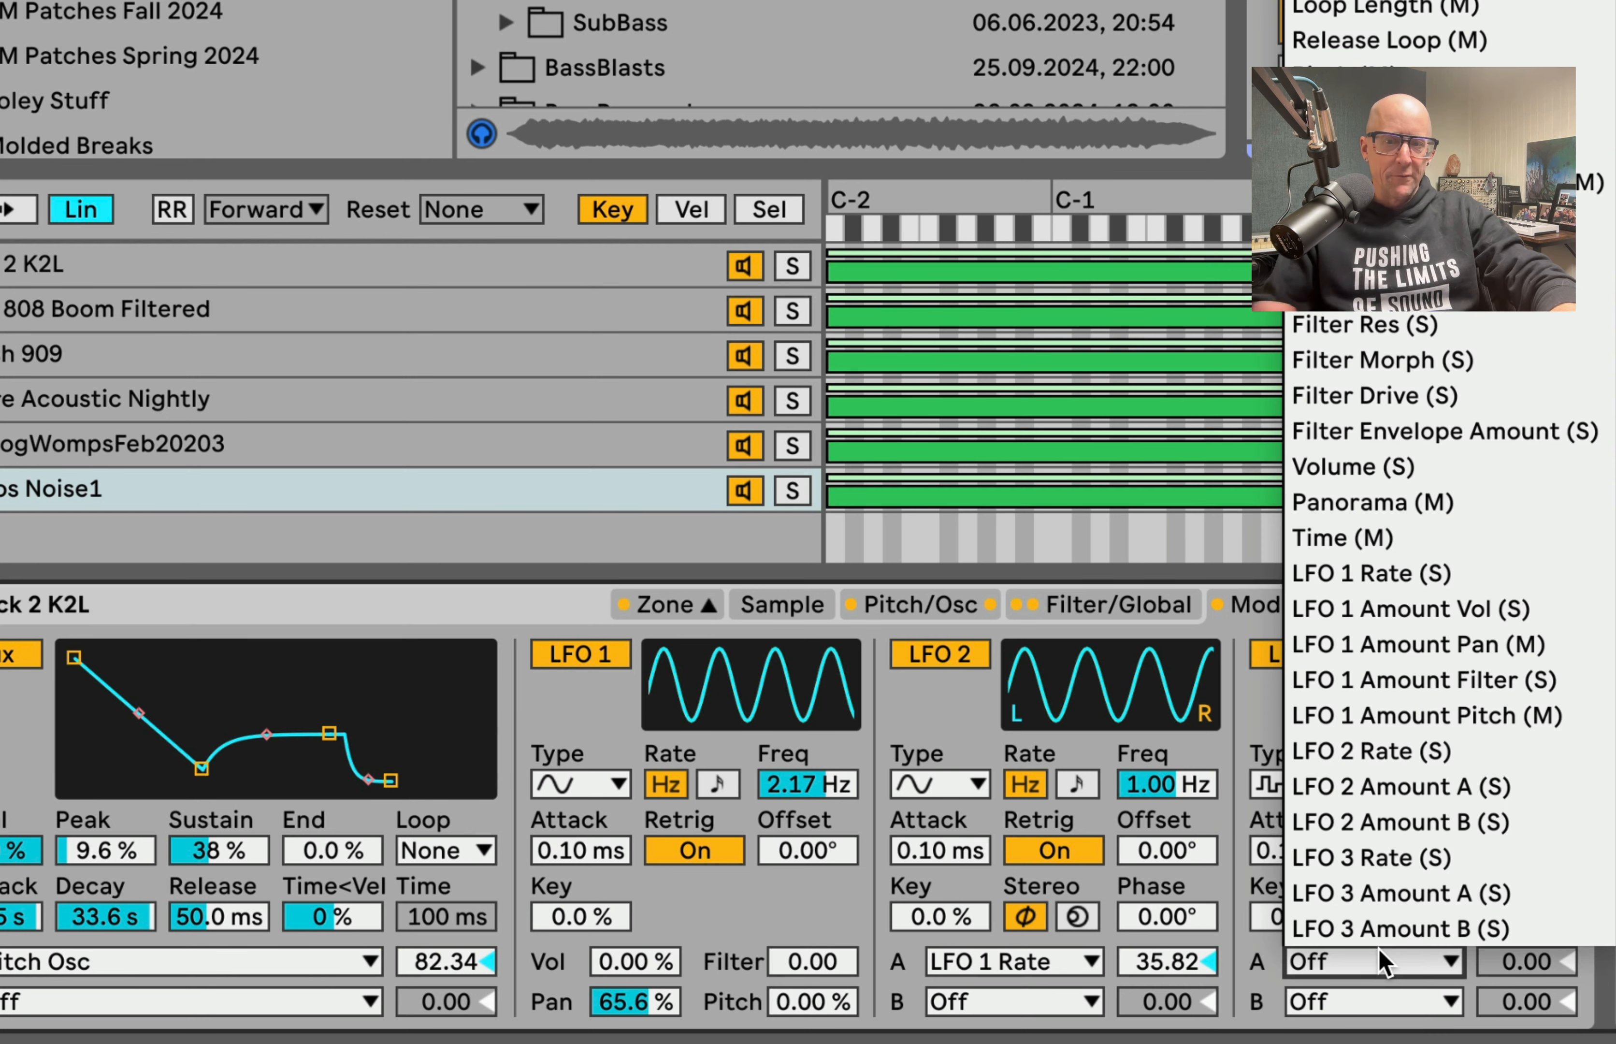
click(1385, 541)
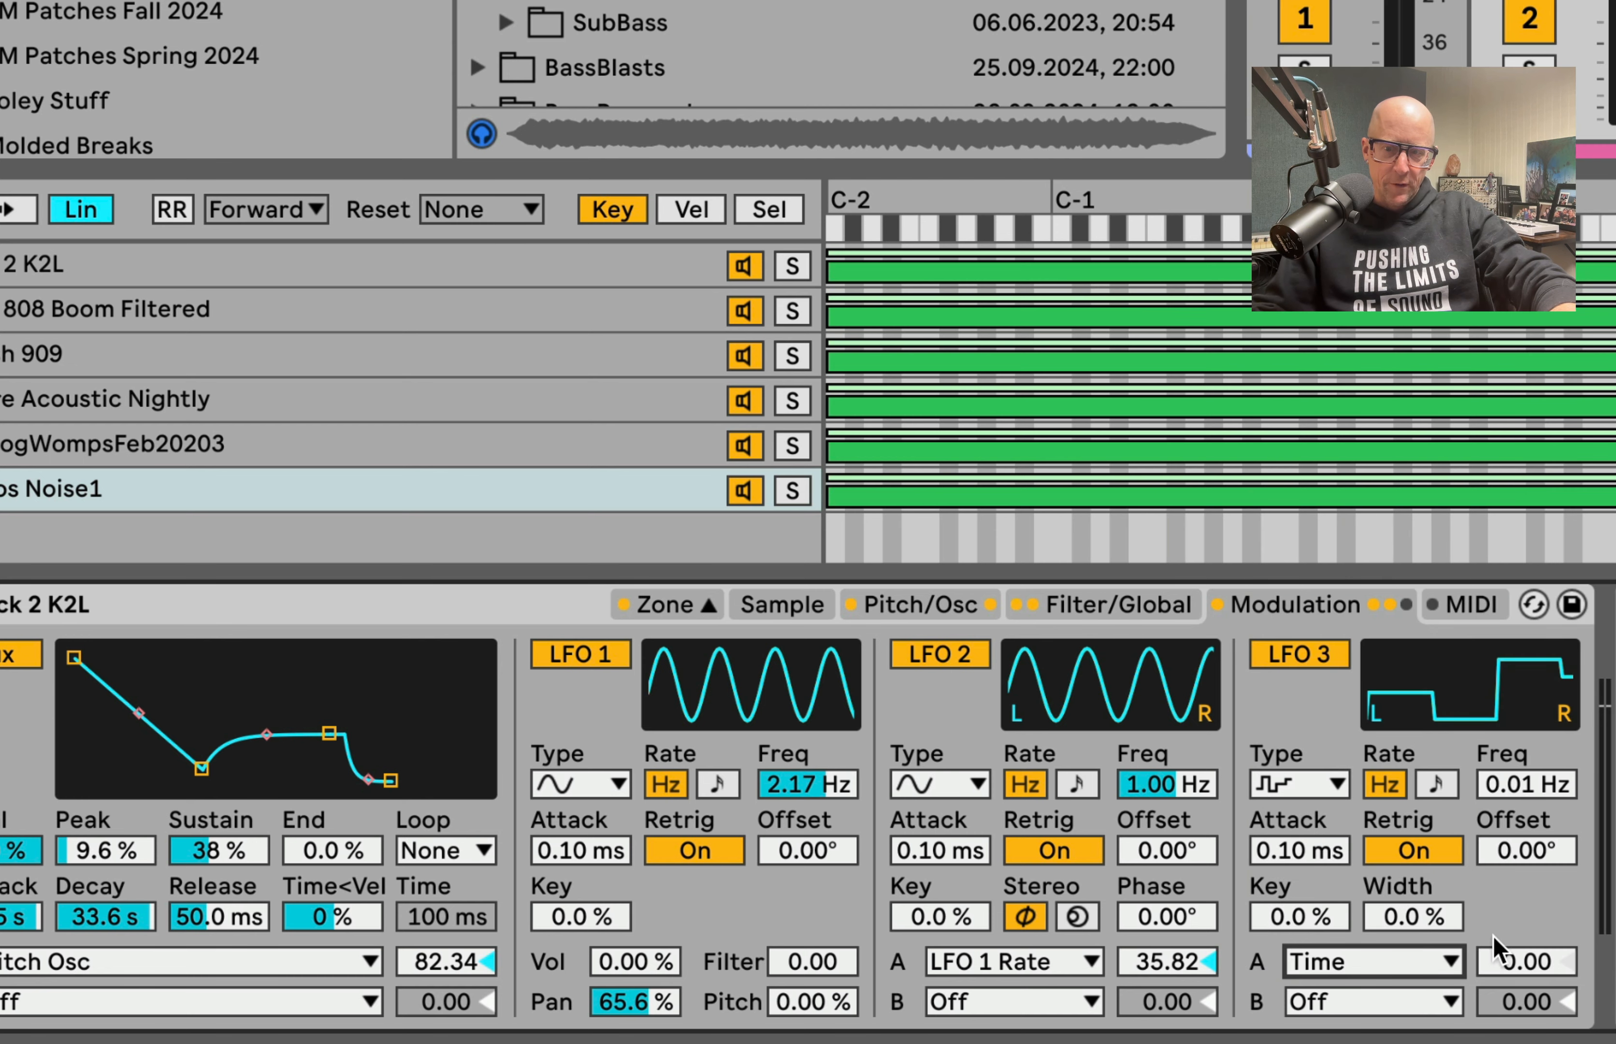
drag(1494, 936, 1493, 893)
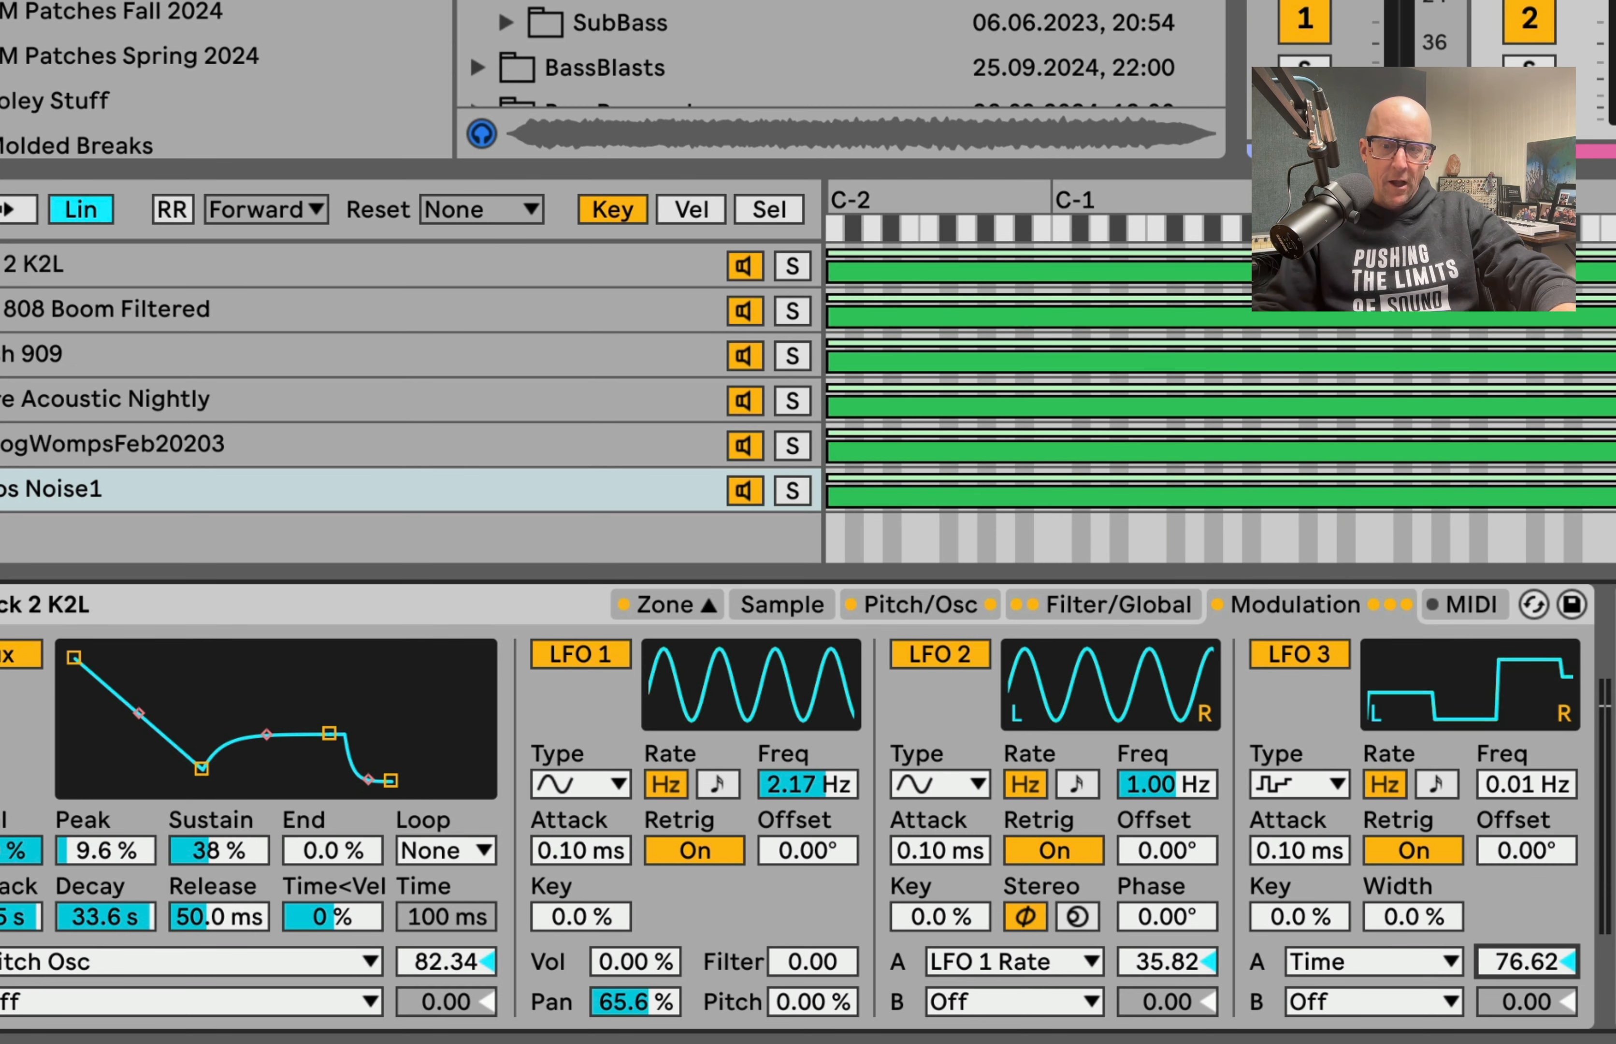
drag(1521, 962, 1520, 959)
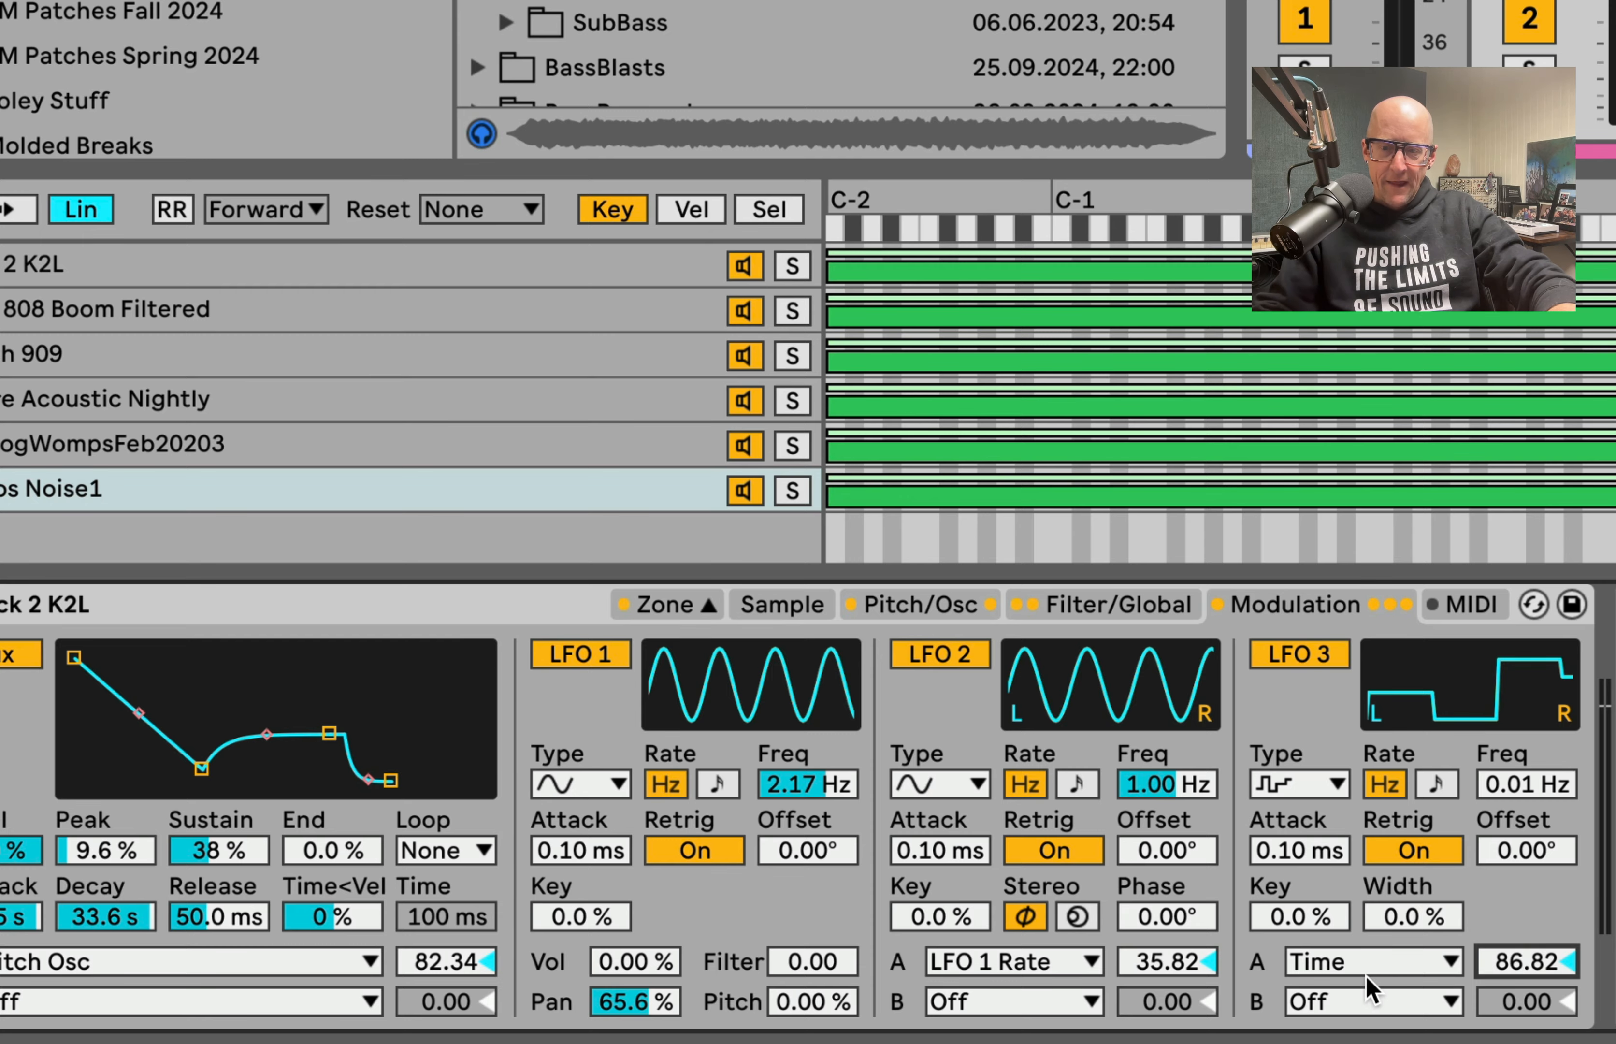
click(1367, 994)
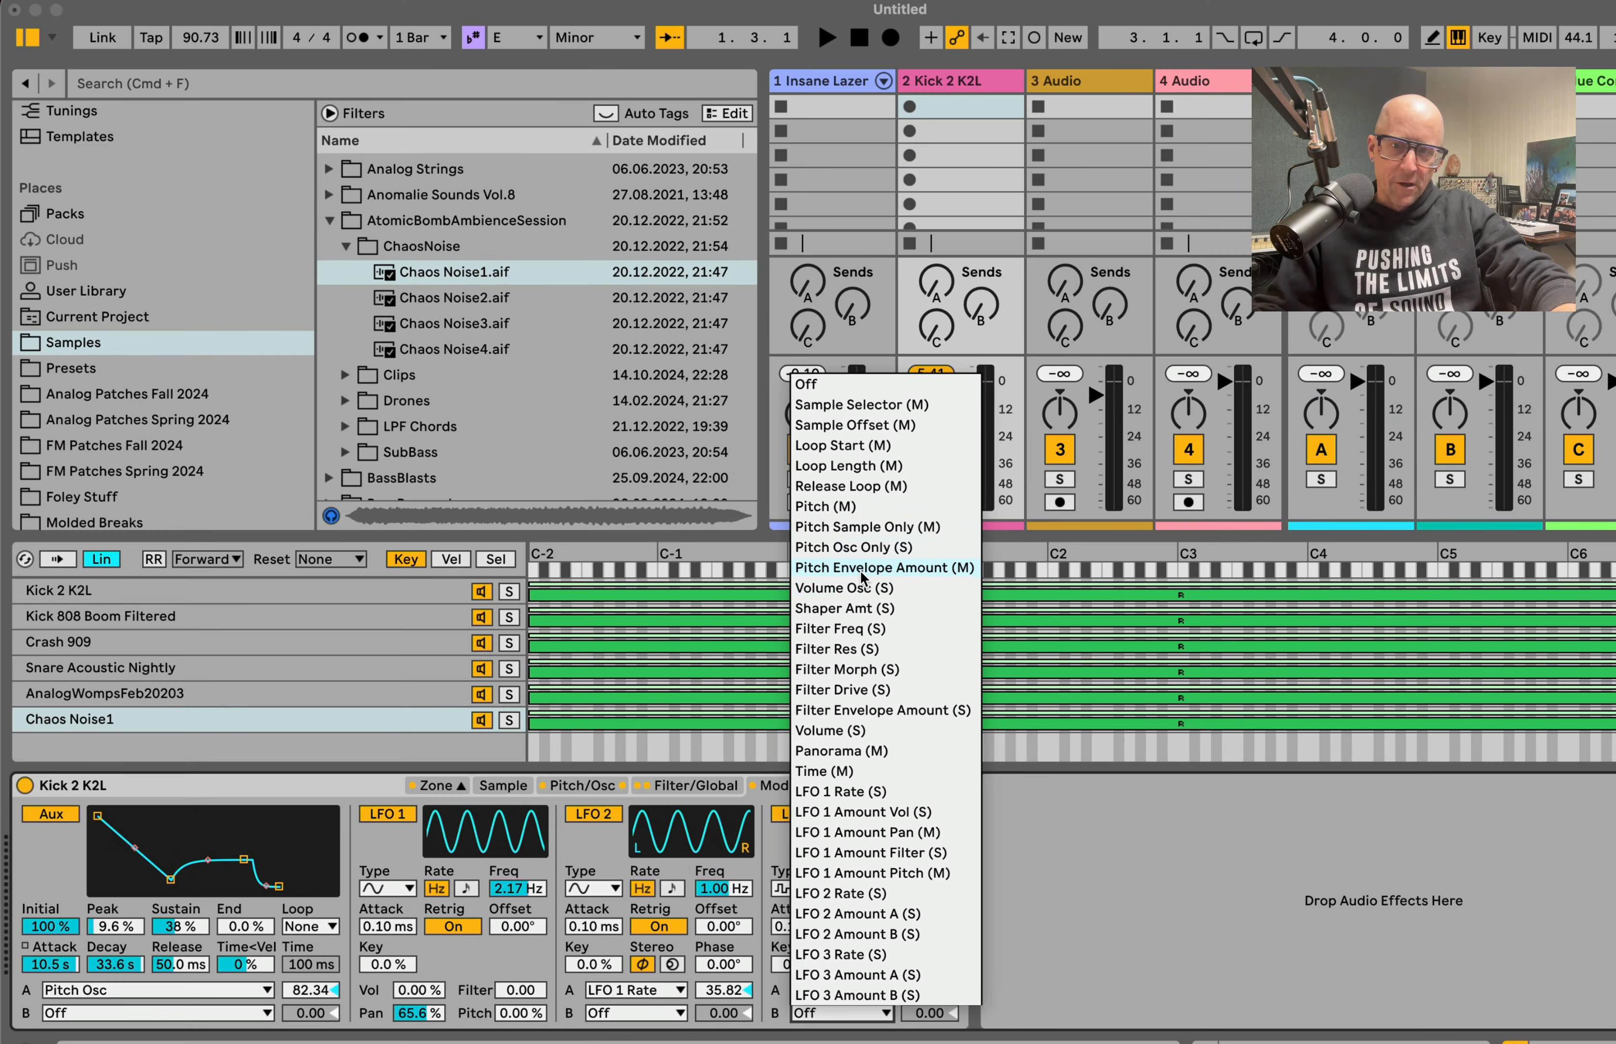
click(872, 589)
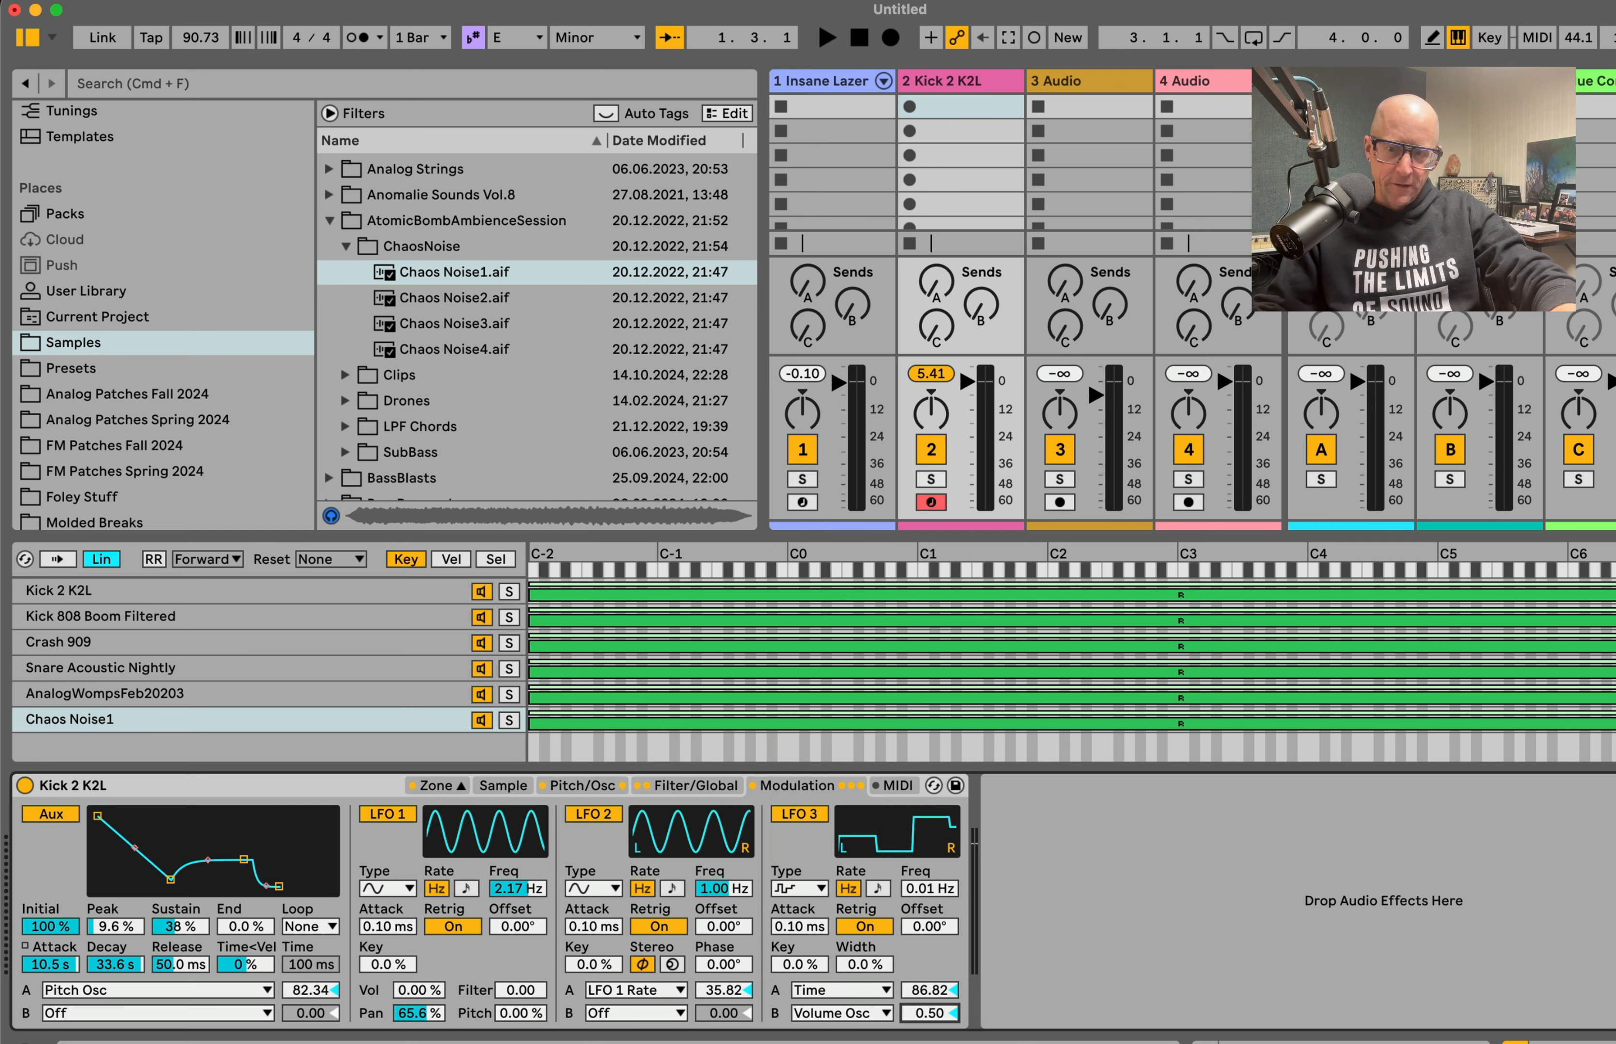
drag(922, 1013, 921, 957)
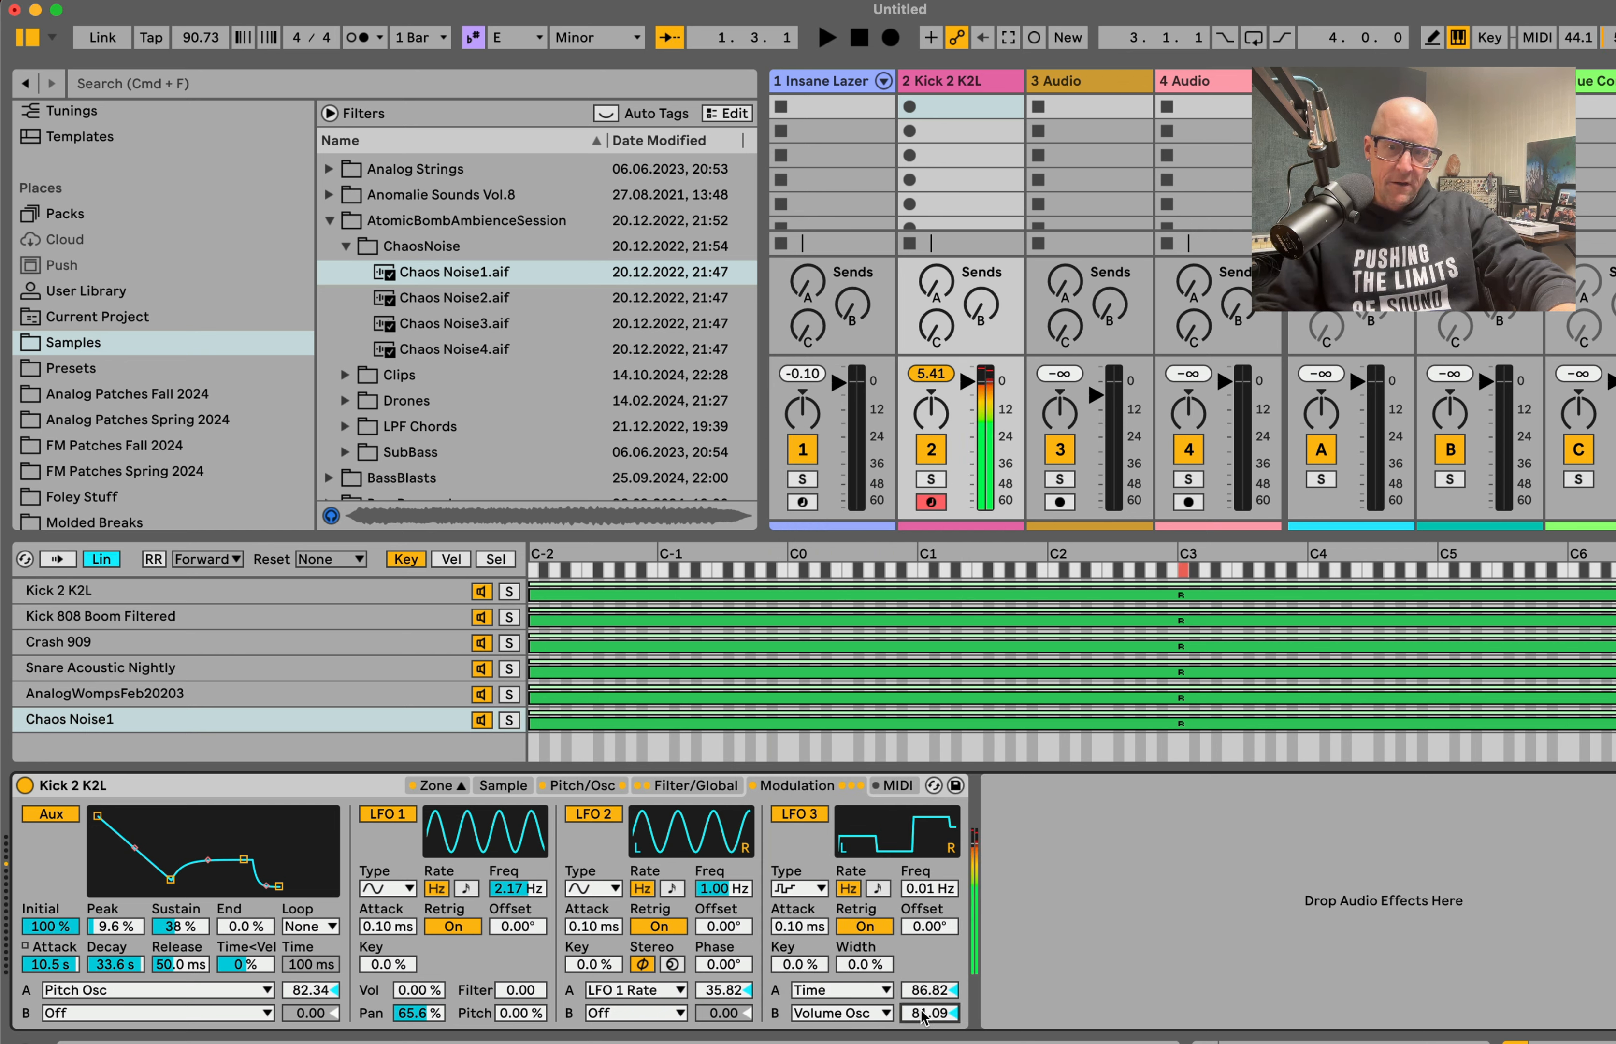
Step: Set the oscillator's fixed frequency to 453 Hz and reshape the pitch envelope to 100% initial, -97% peak and 93% sustain
click(602, 789)
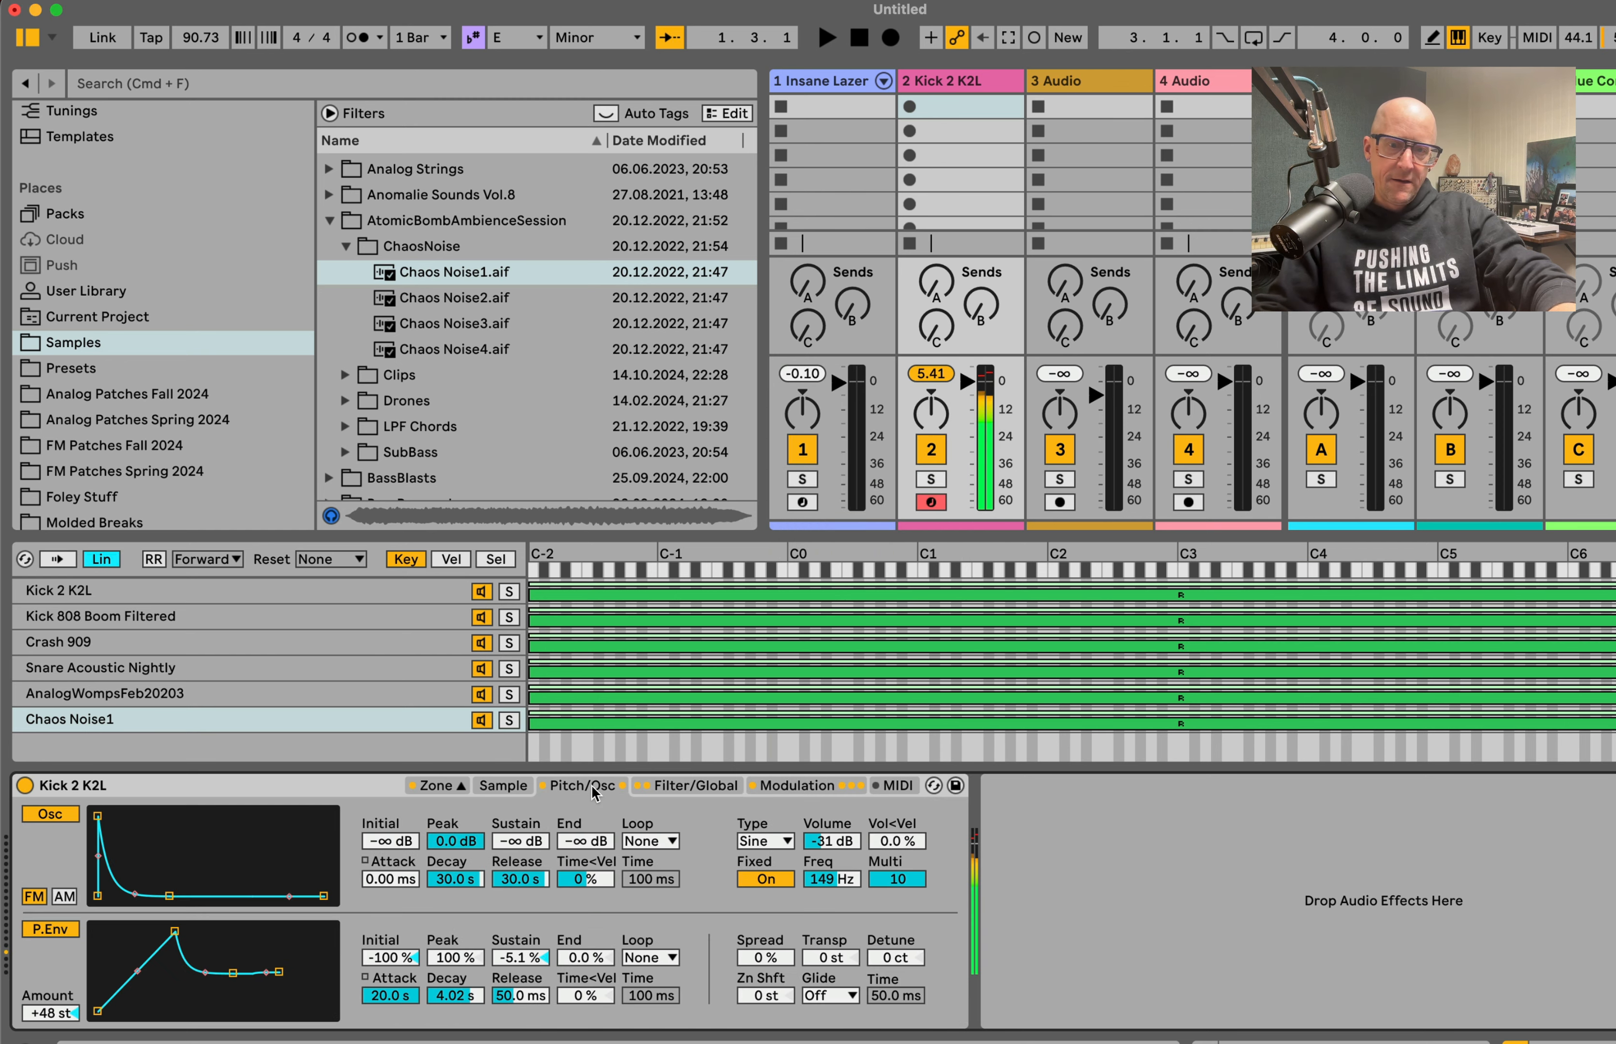
drag(831, 879, 831, 846)
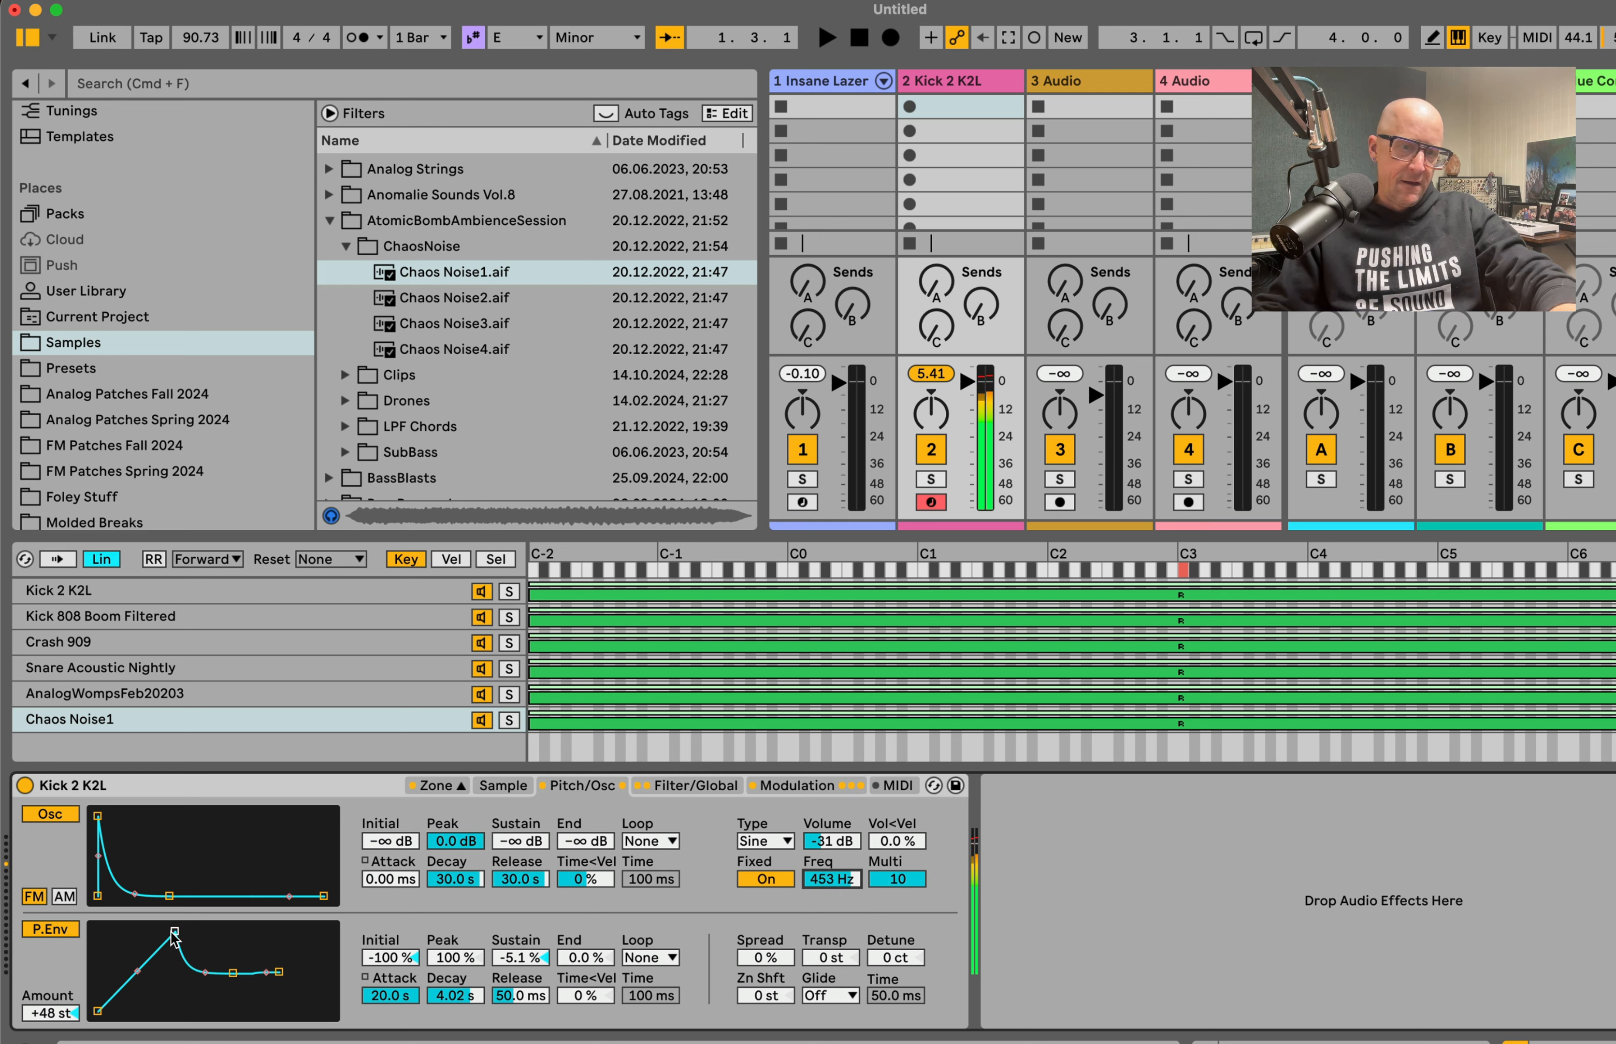
drag(175, 931, 175, 1012)
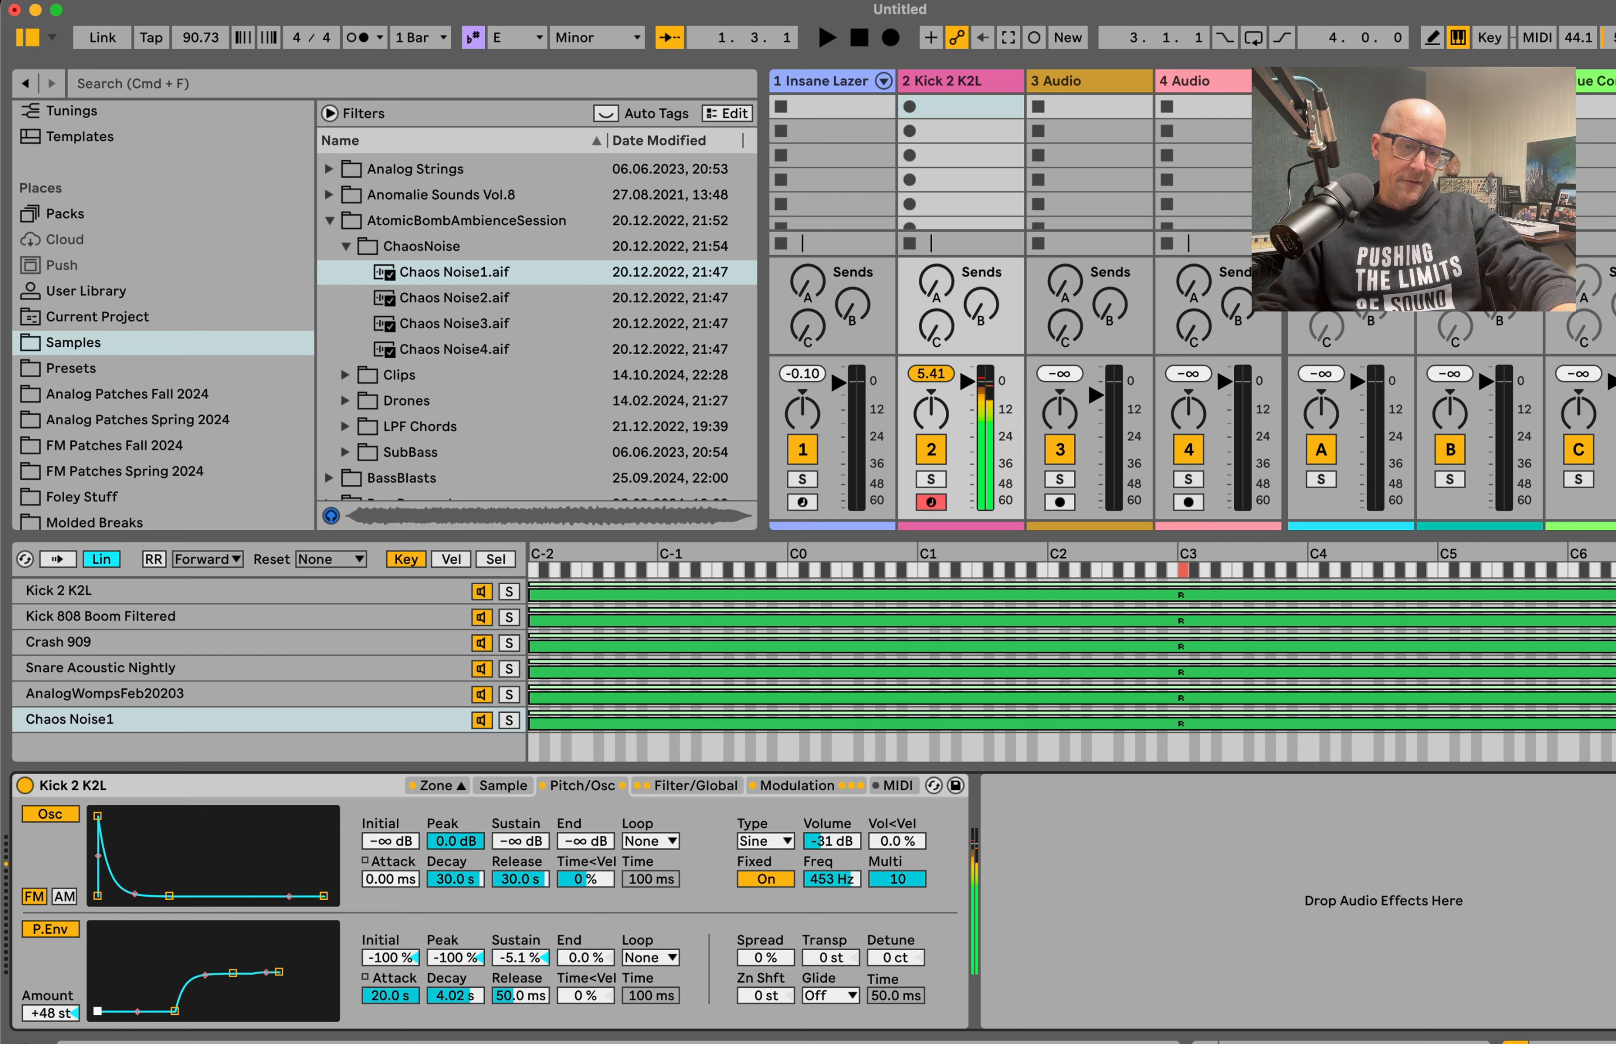
drag(97, 1012, 98, 931)
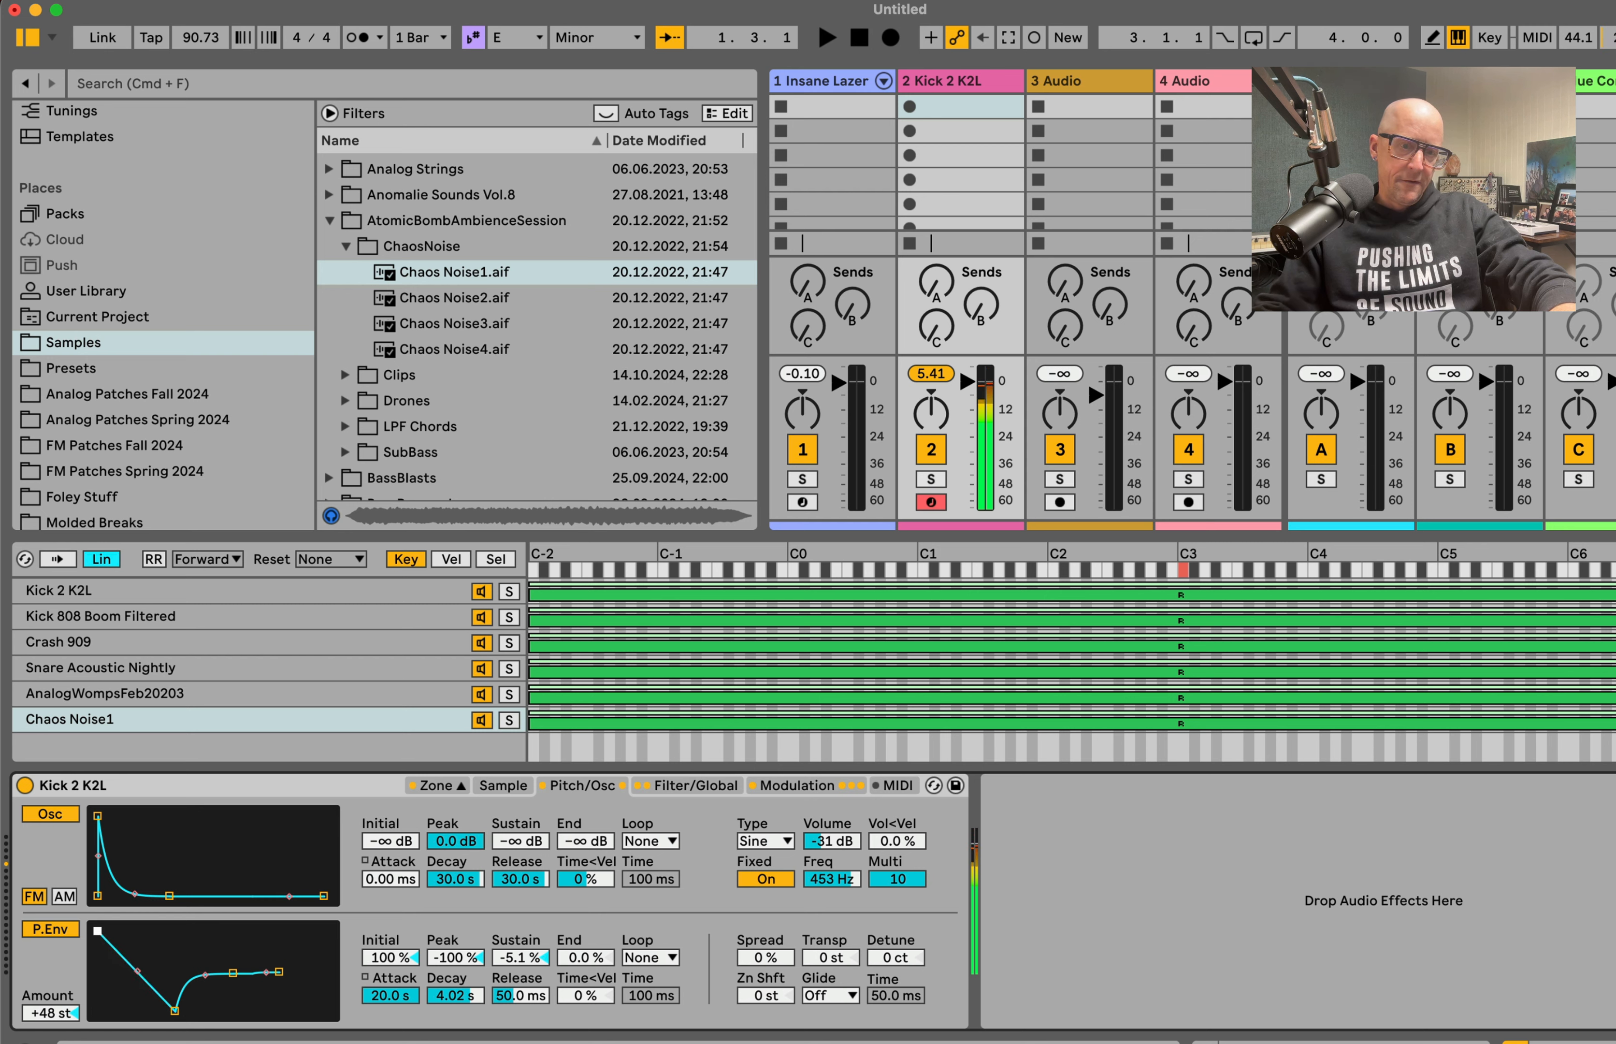
drag(175, 1012, 203, 963)
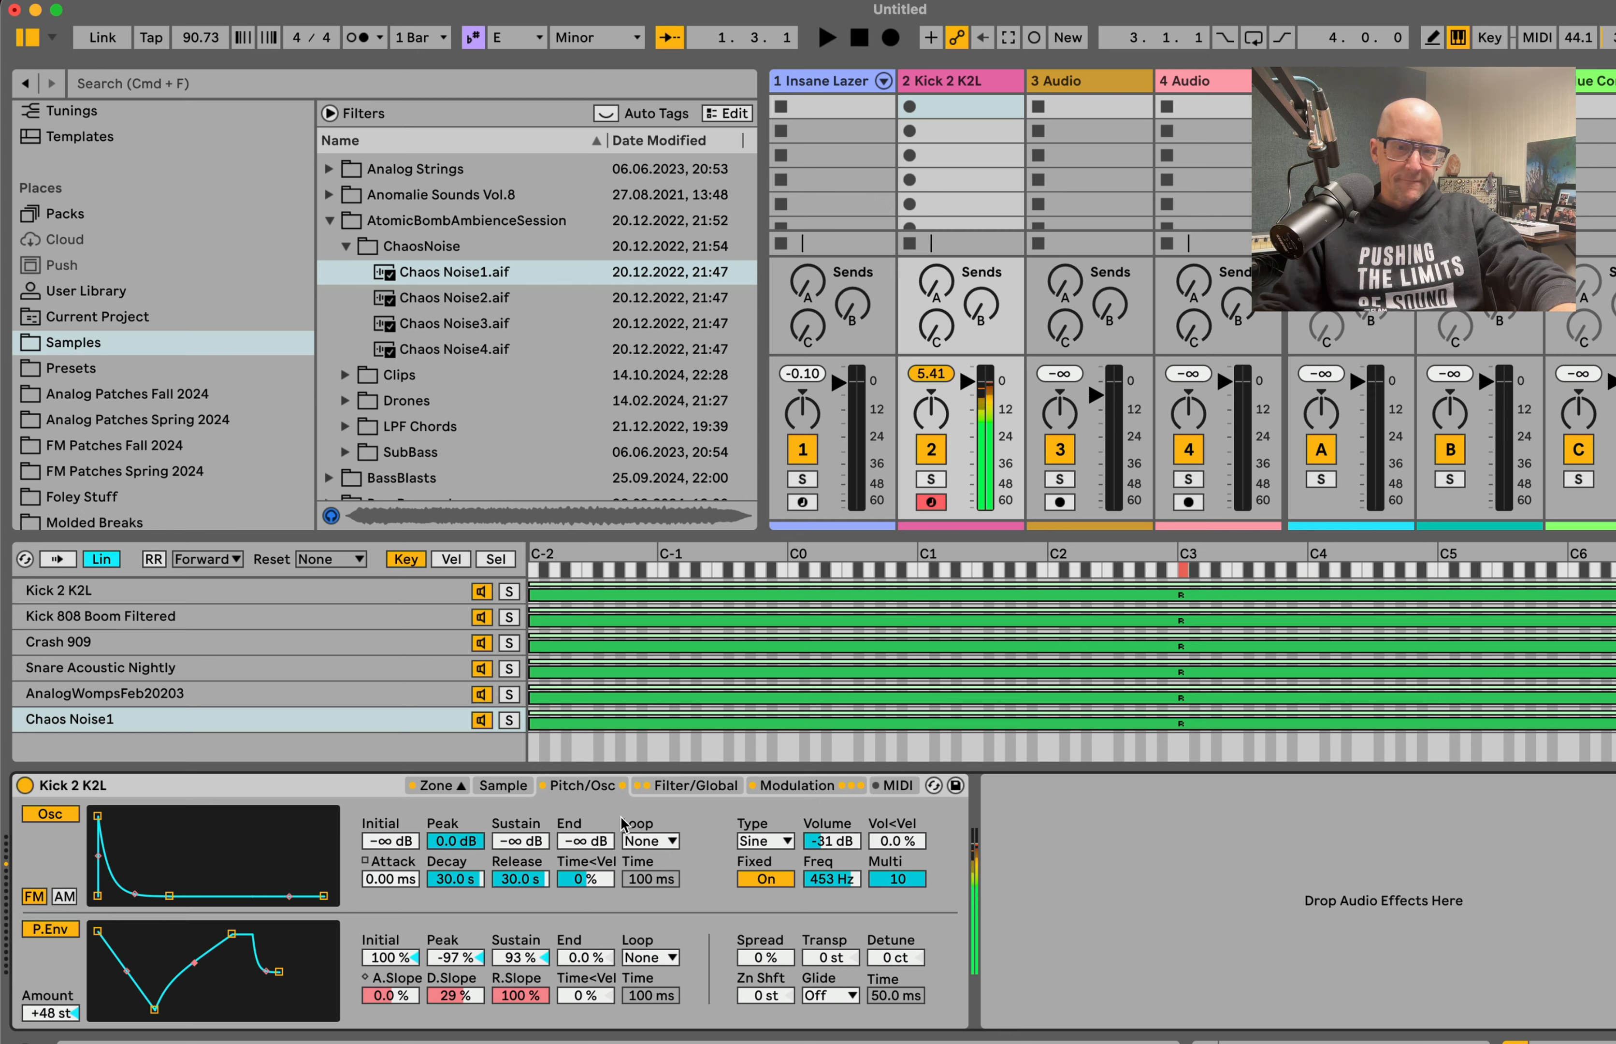
Step: Give the Snare Acoustic Nightly sample a back-and-forth sustain loop starting at 8723 and ending near the middle of the waveform
click(520, 795)
click(261, 596)
key(Down)
key(Down)
key(Down)
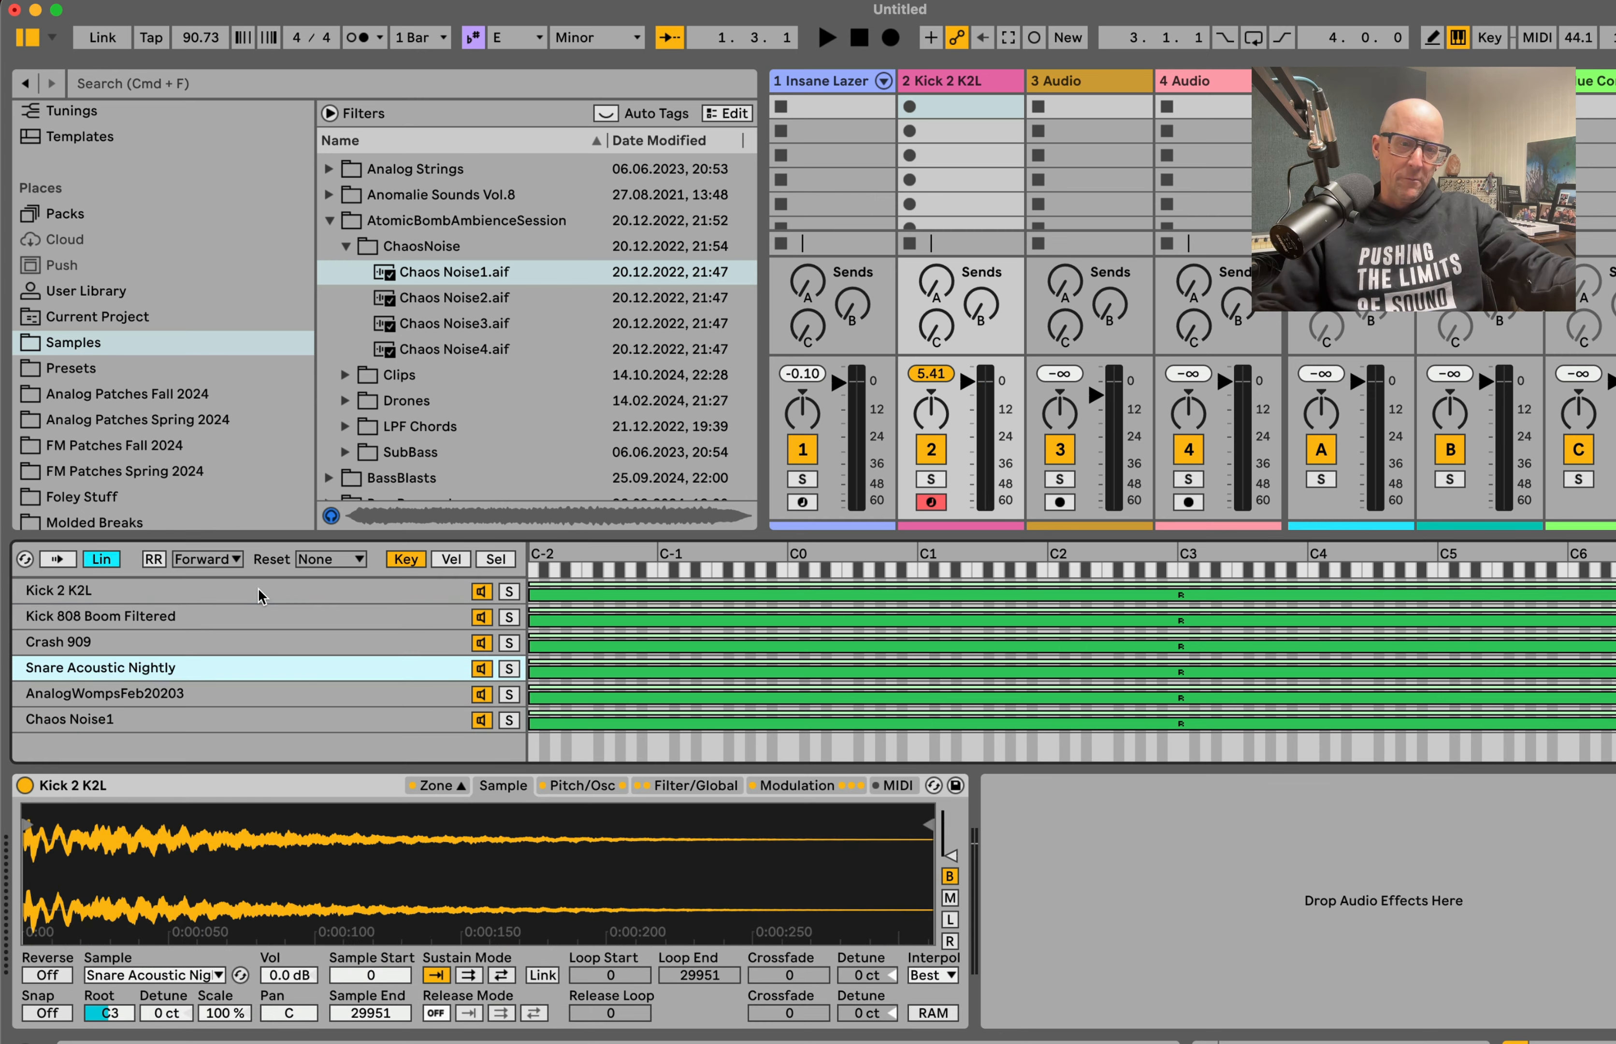
key(Down)
key(Up)
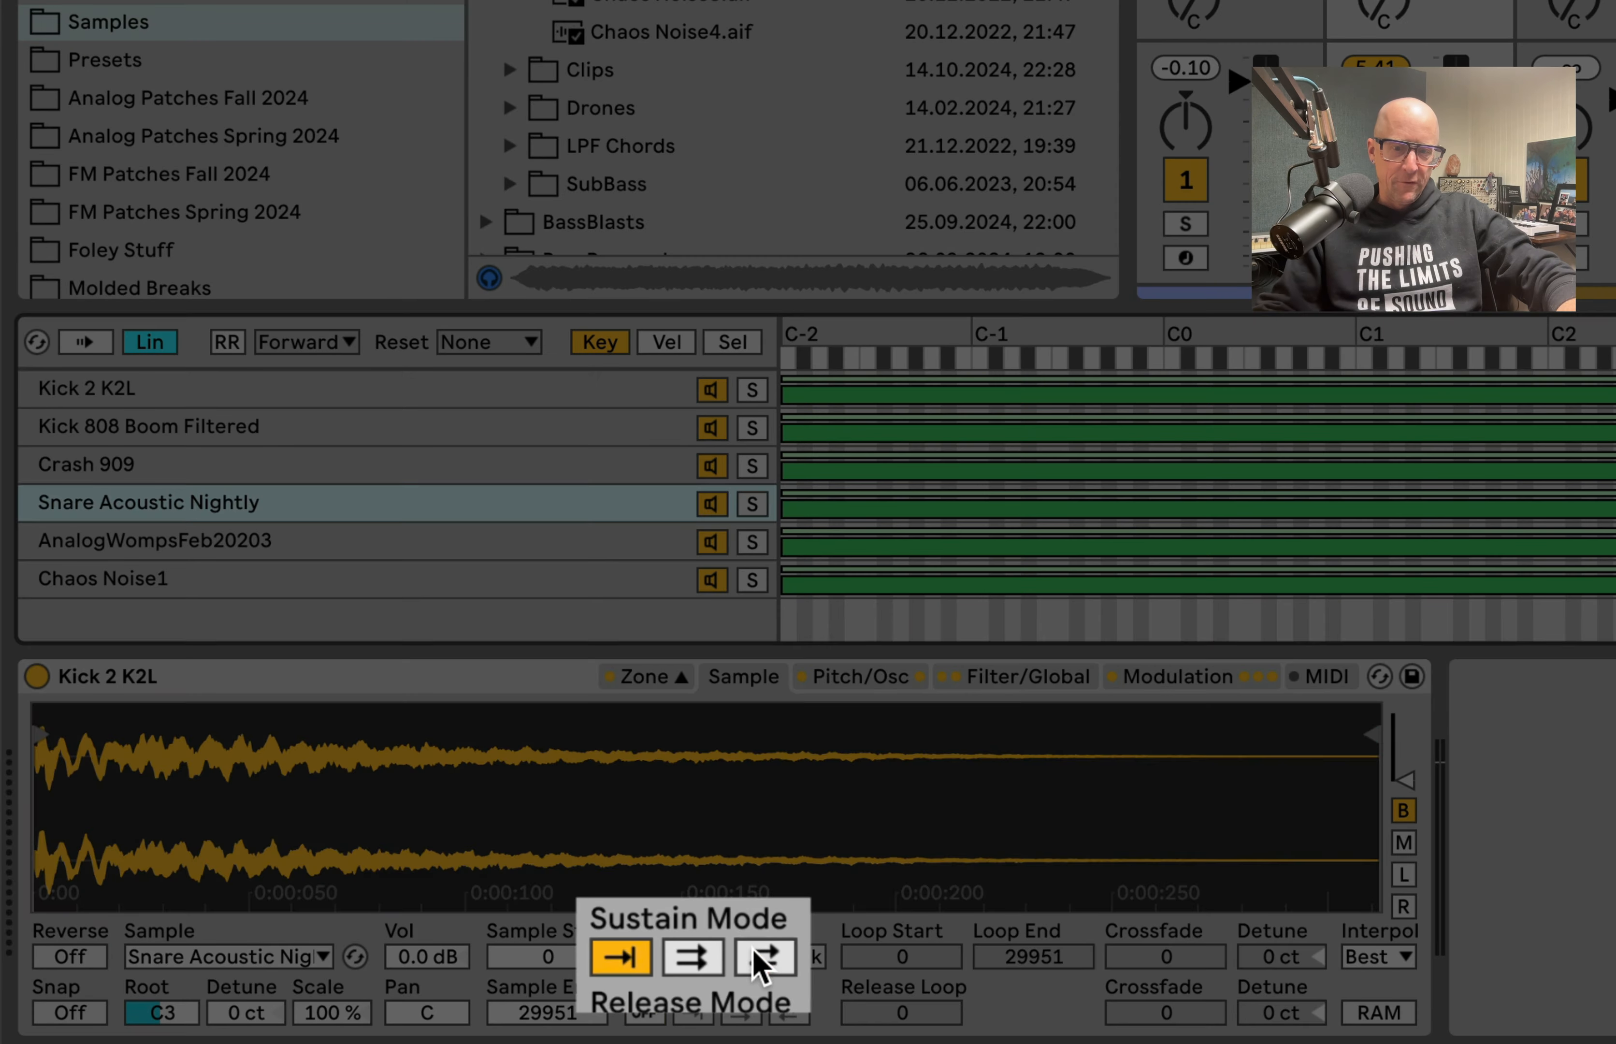
click(740, 956)
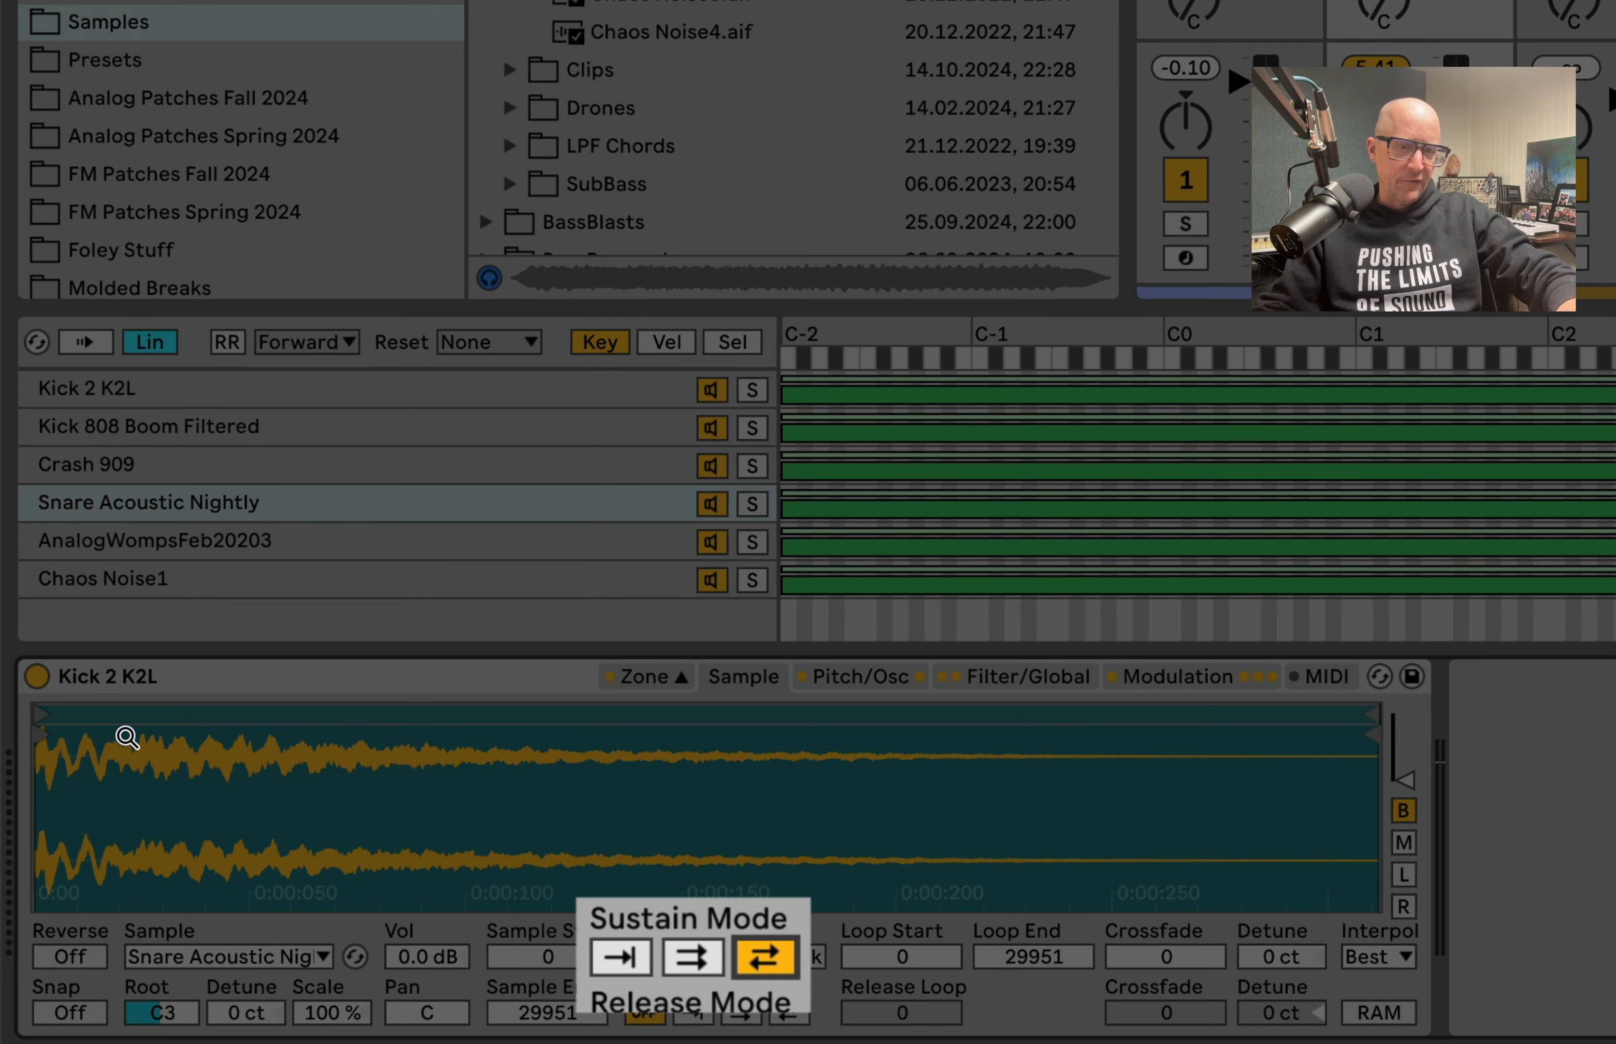
drag(39, 714, 452, 714)
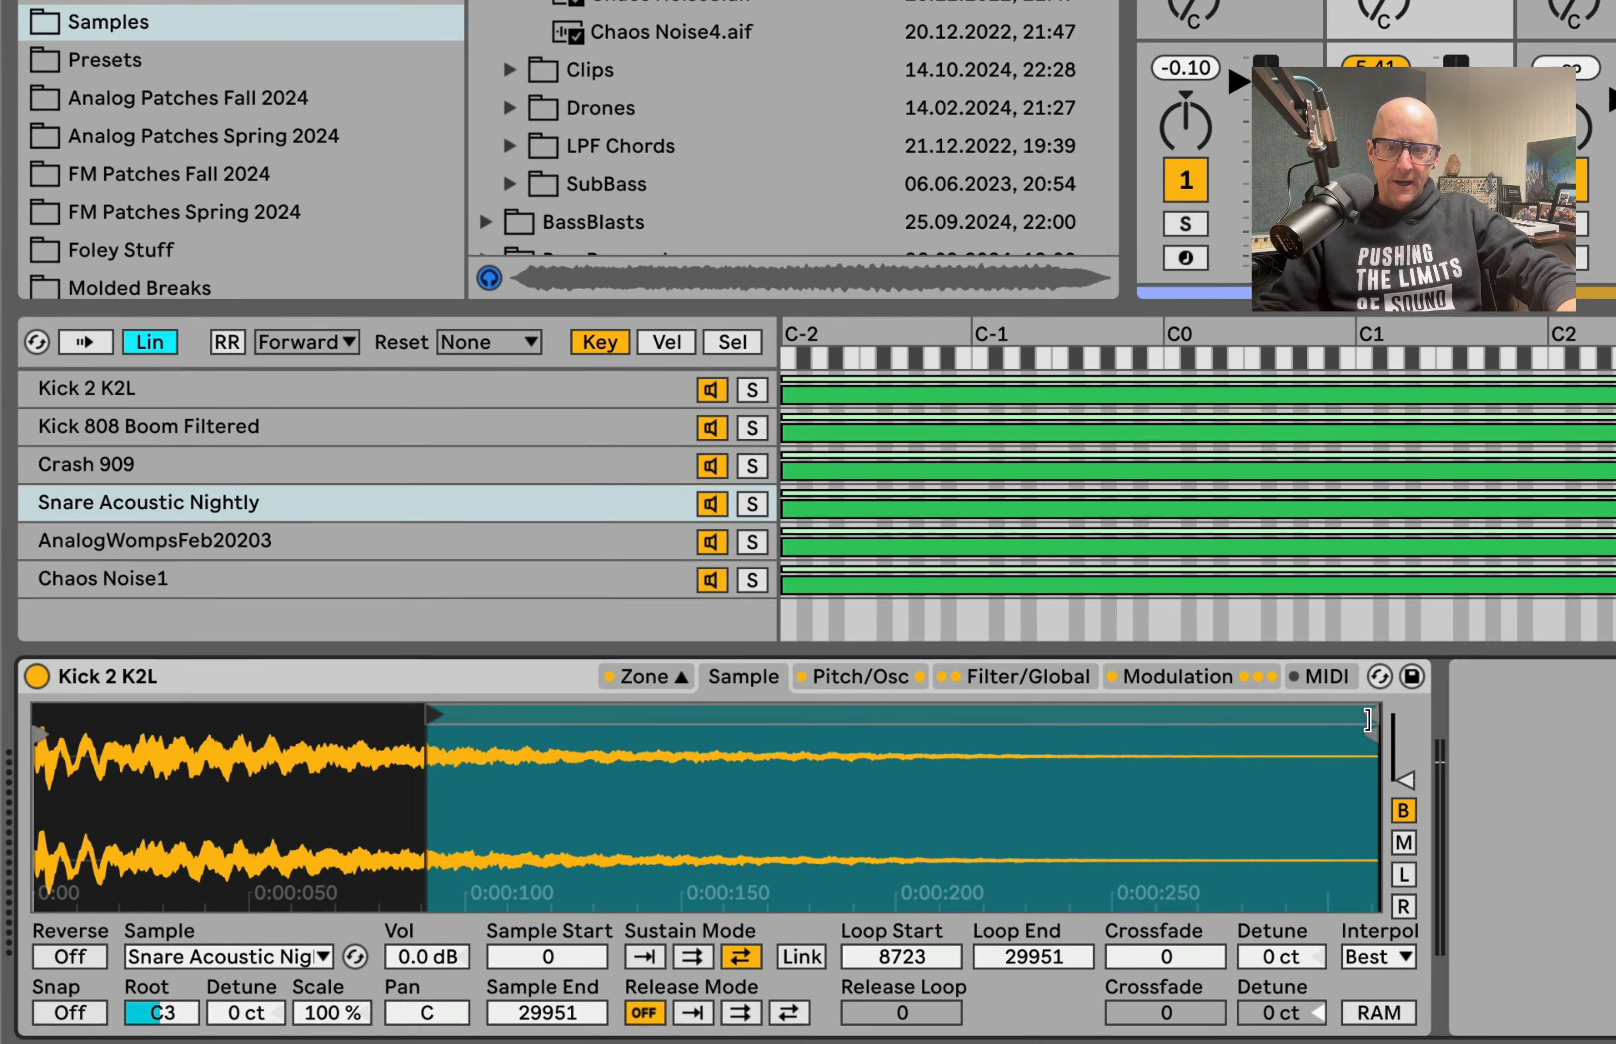
drag(1367, 718, 739, 718)
Step: Loop AnalogWompsFeb20203 forward from 2920953 with a crossfade of 1038092, and pull the loop end in to about three quarters of the waveform
click(231, 540)
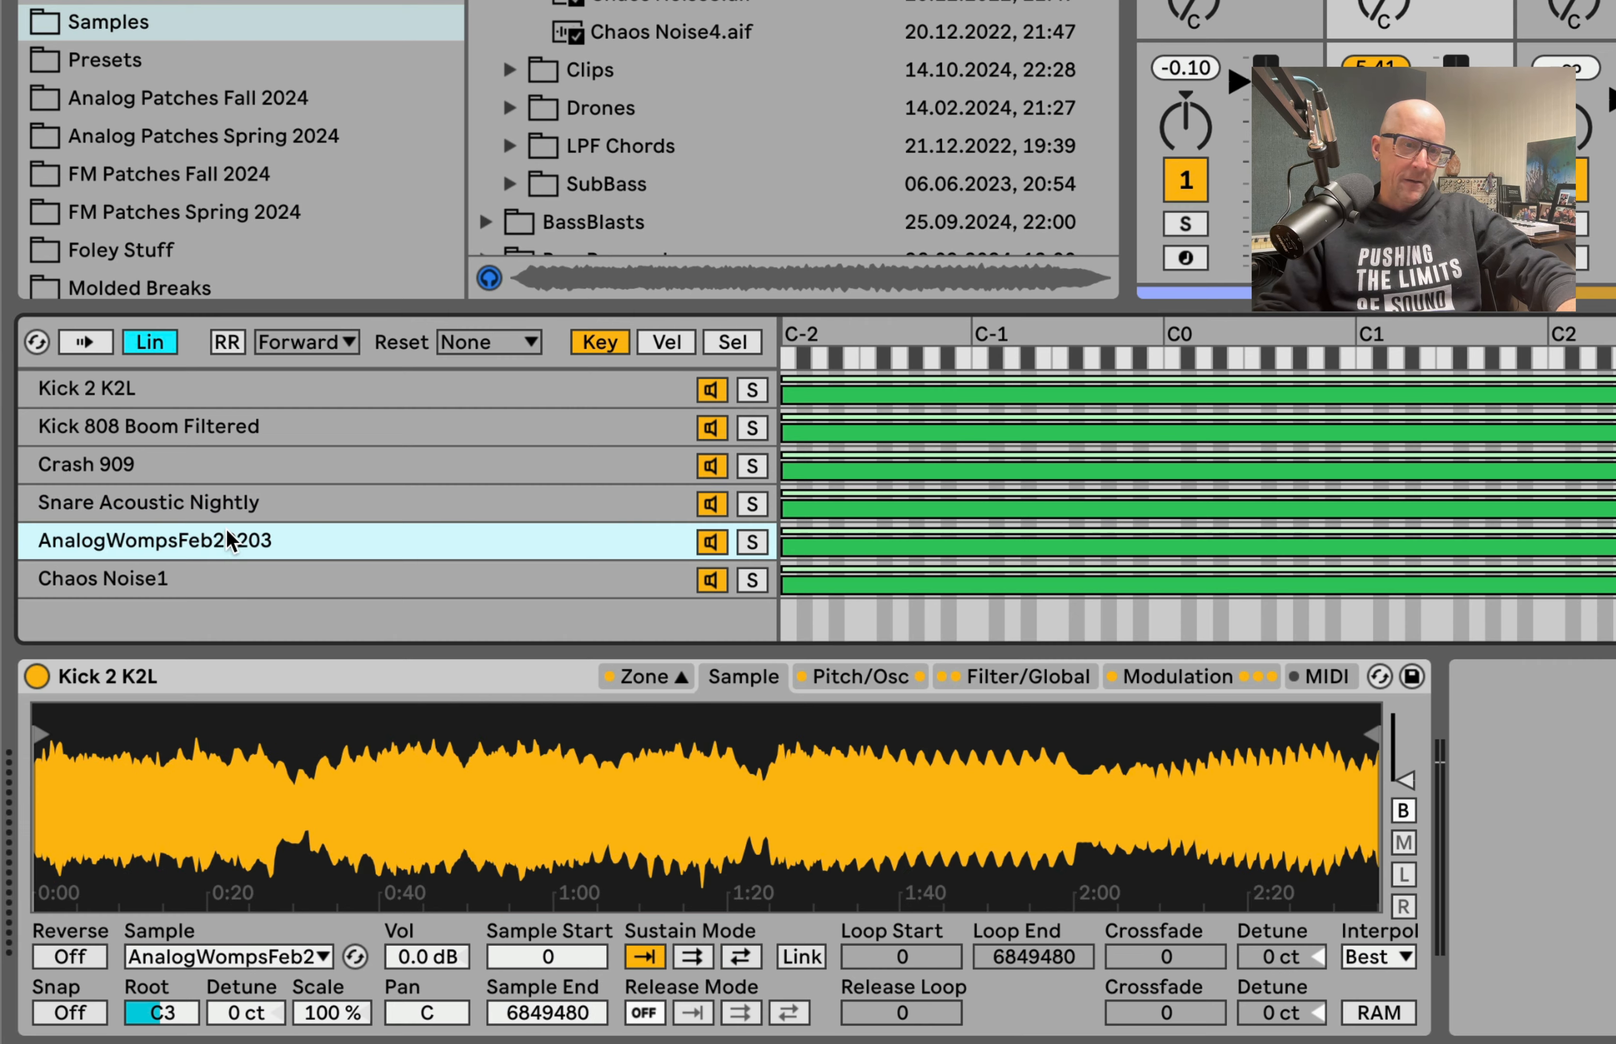
click(698, 957)
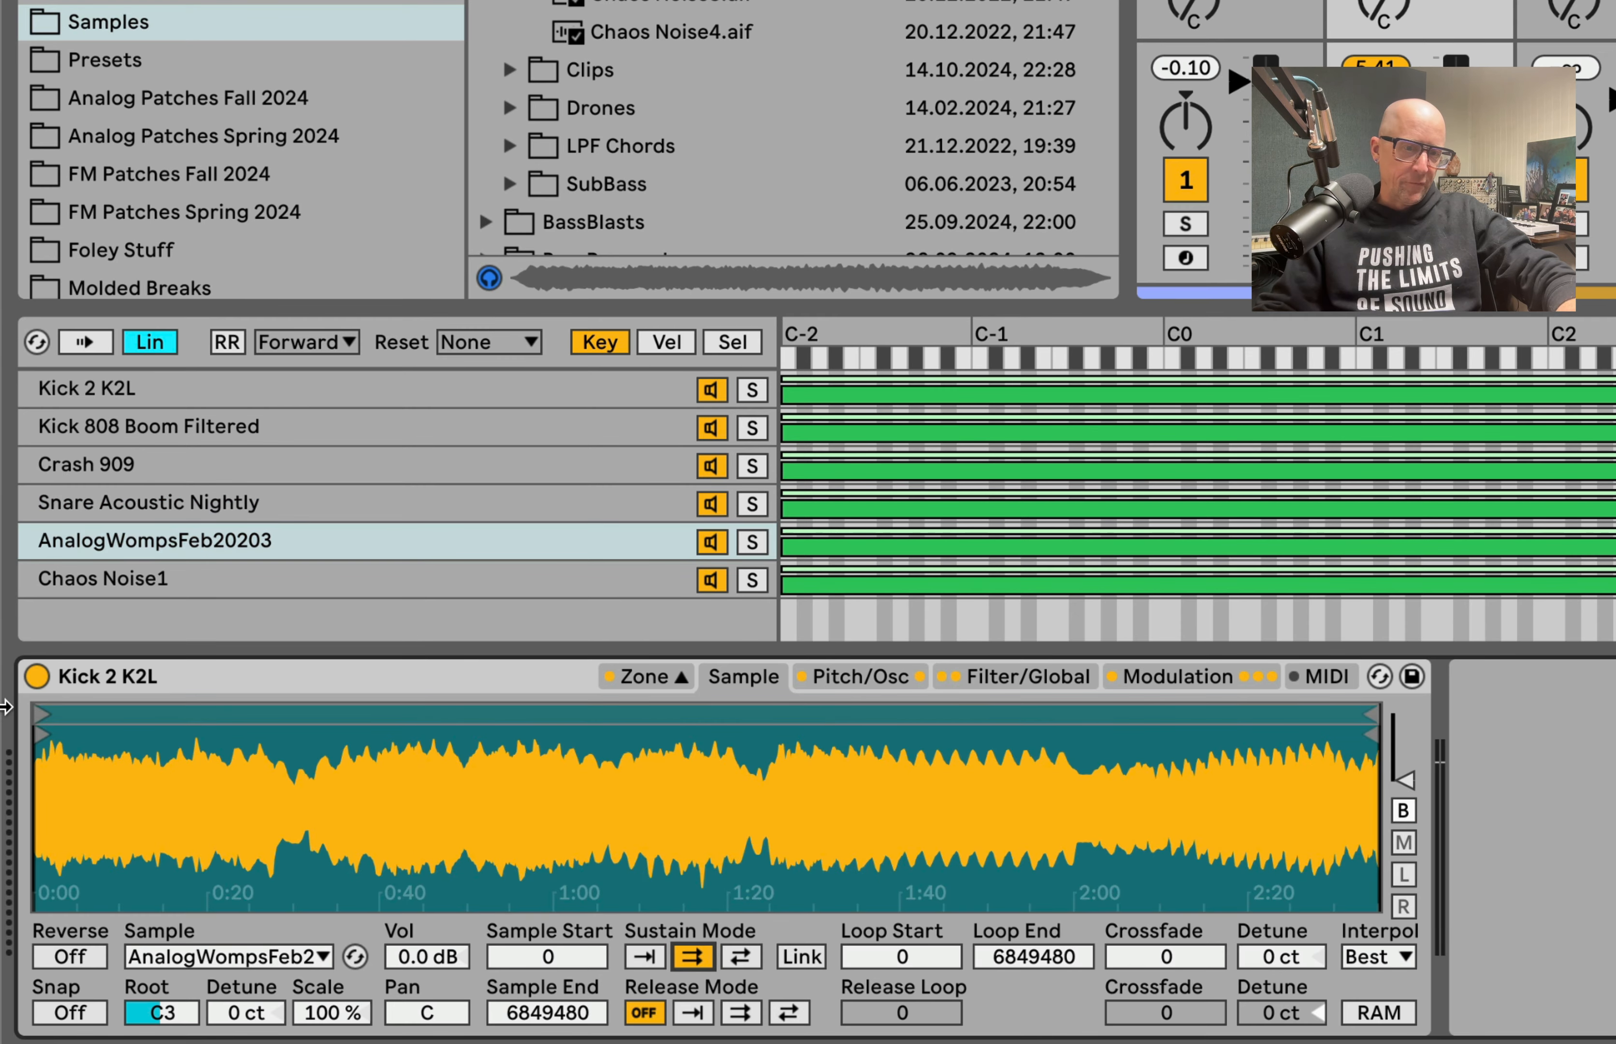
drag(49, 713, 607, 714)
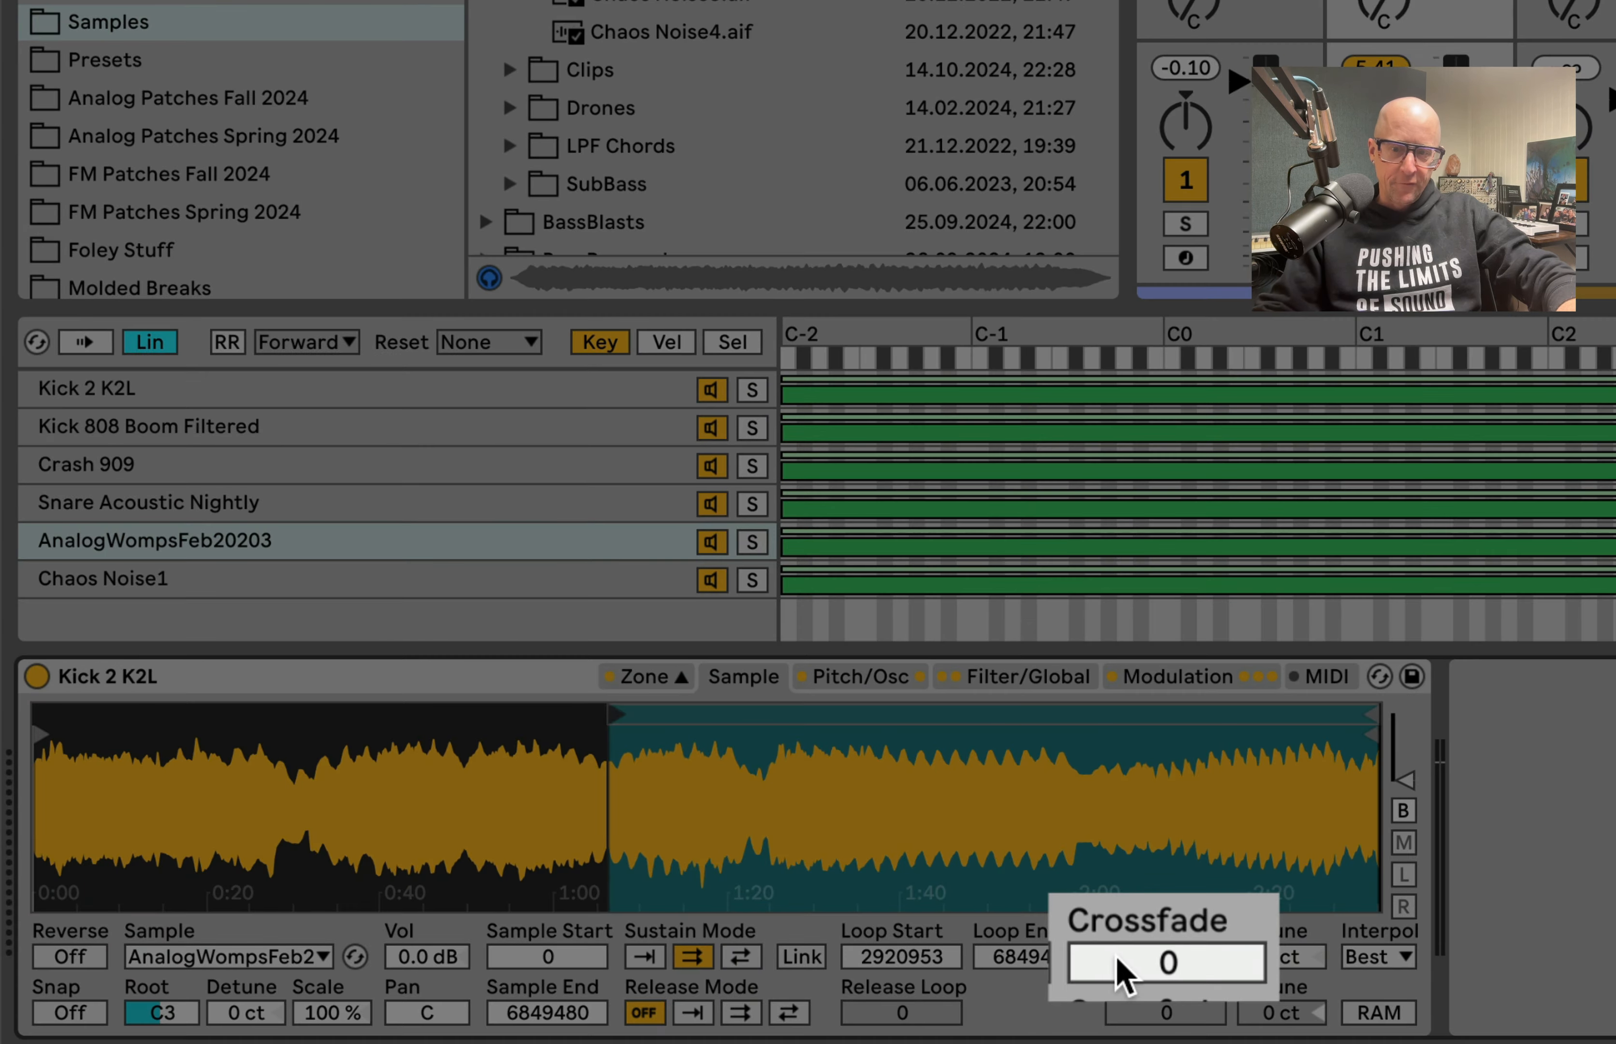
drag(1124, 973, 1127, 977)
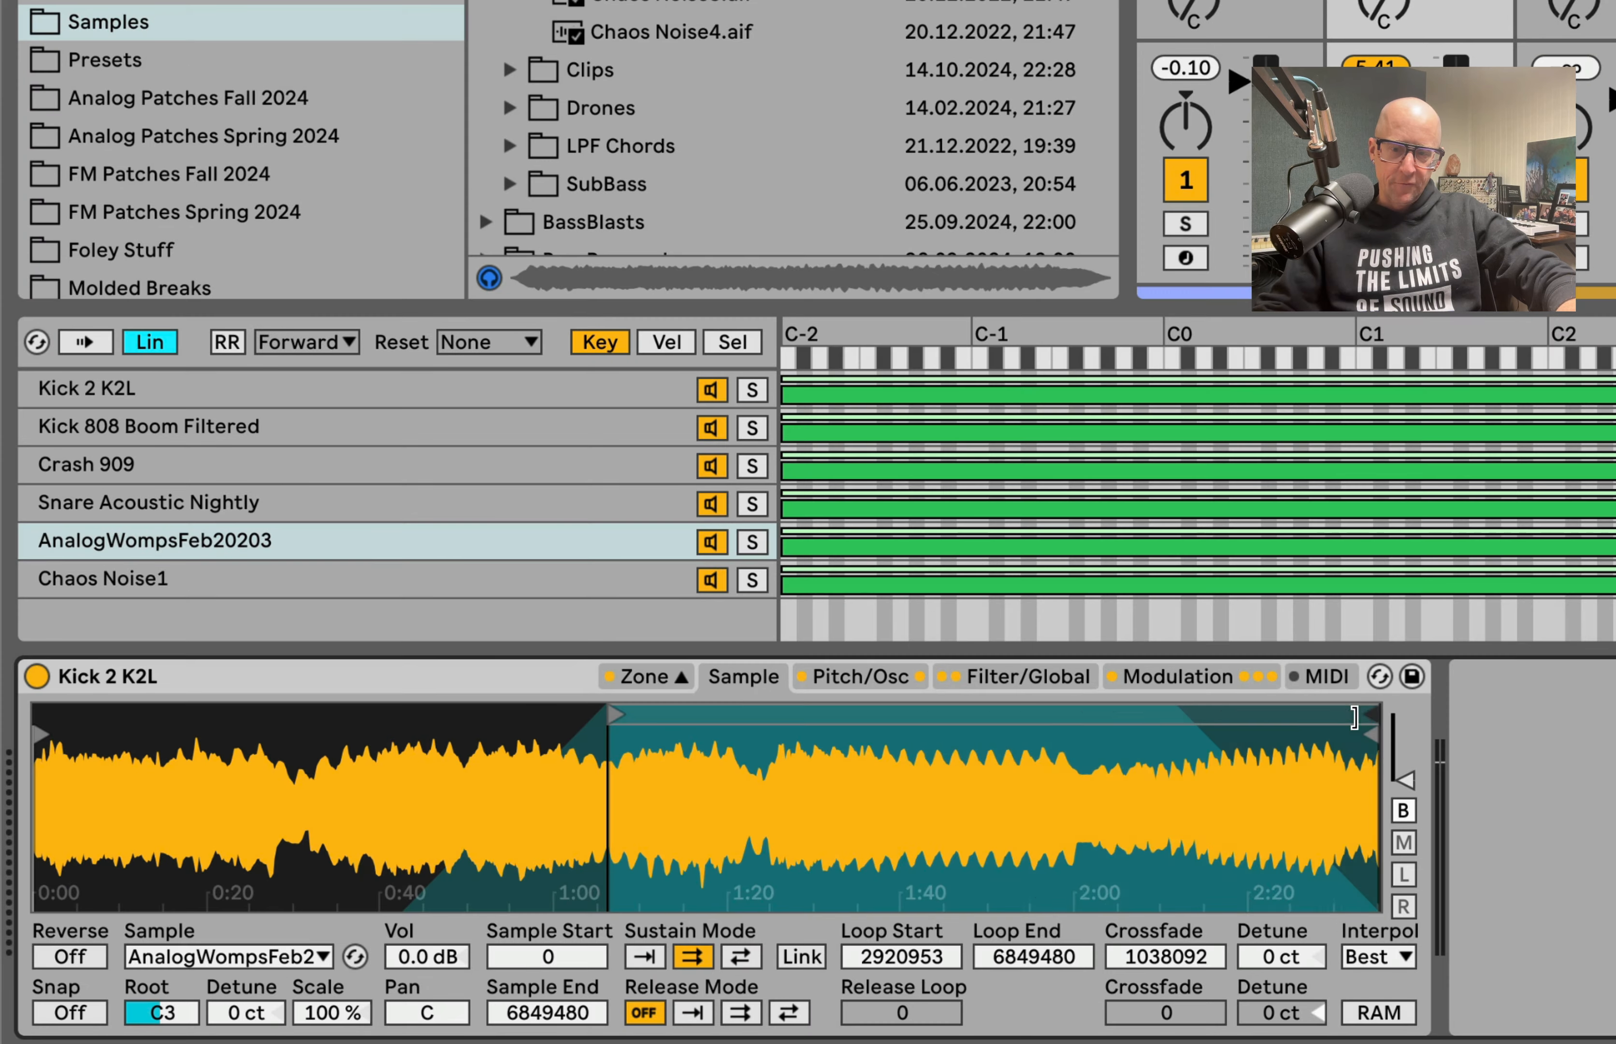
drag(1368, 718, 1044, 720)
Step: Turn on forward sustain looping for the Chaos Noise1 sample, and select the Crash 909 sample
click(208, 579)
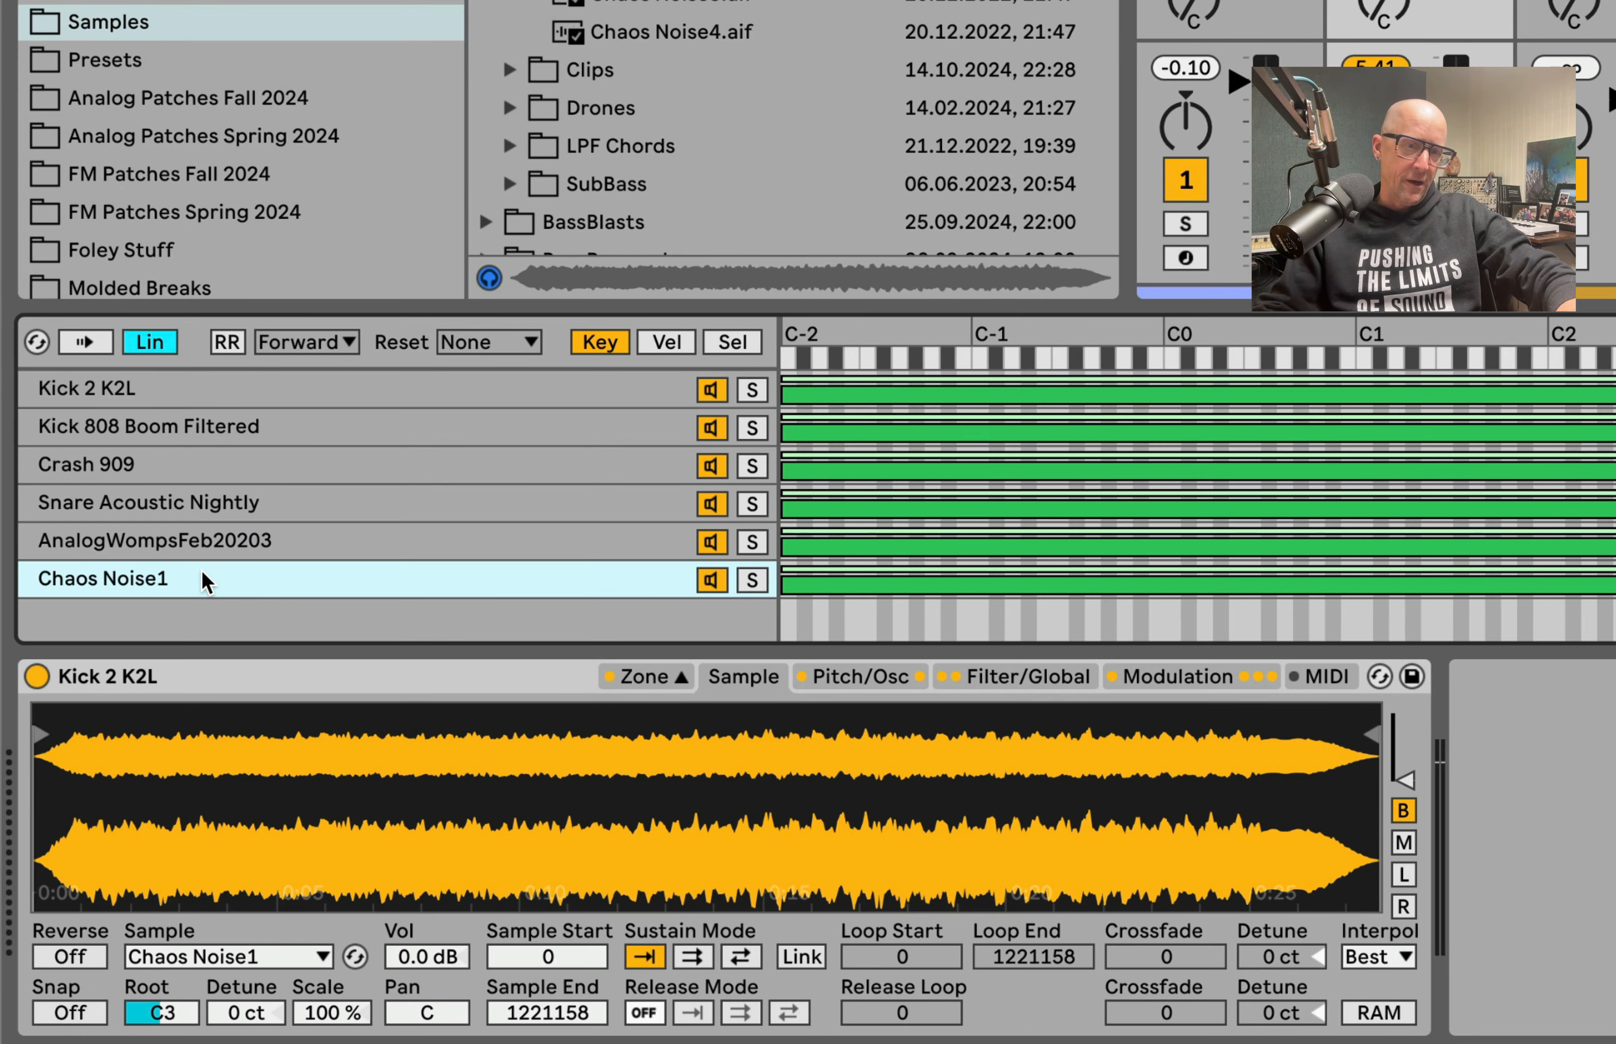
click(750, 954)
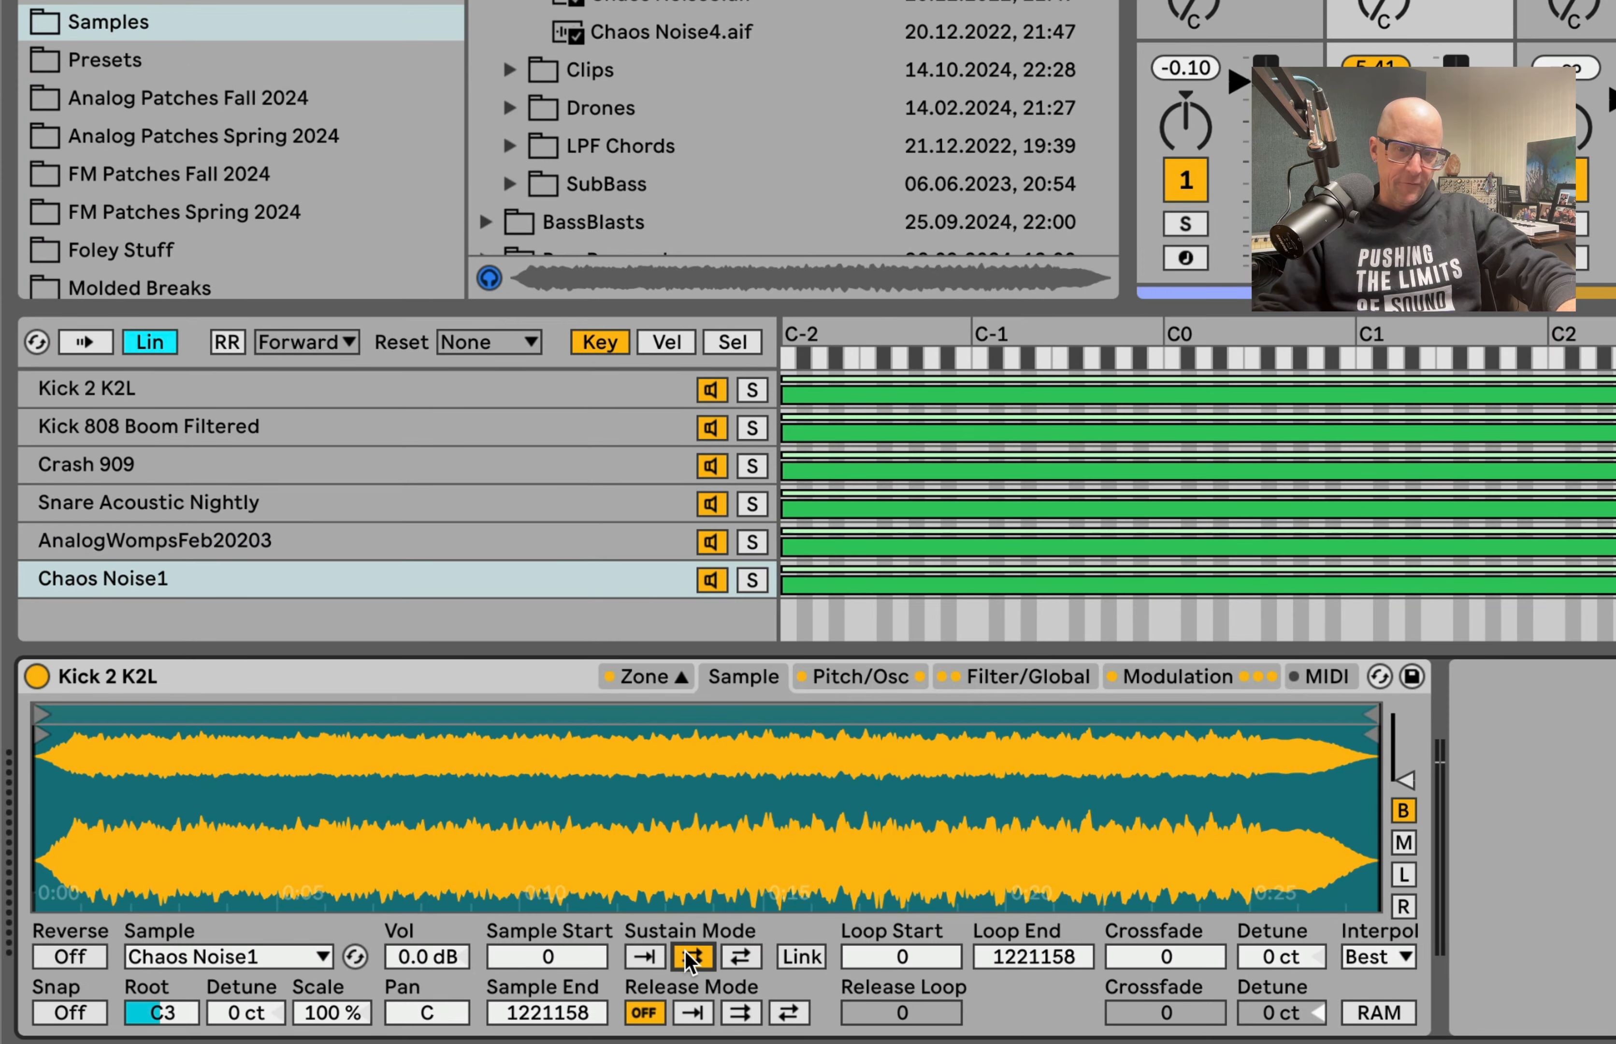
click(523, 468)
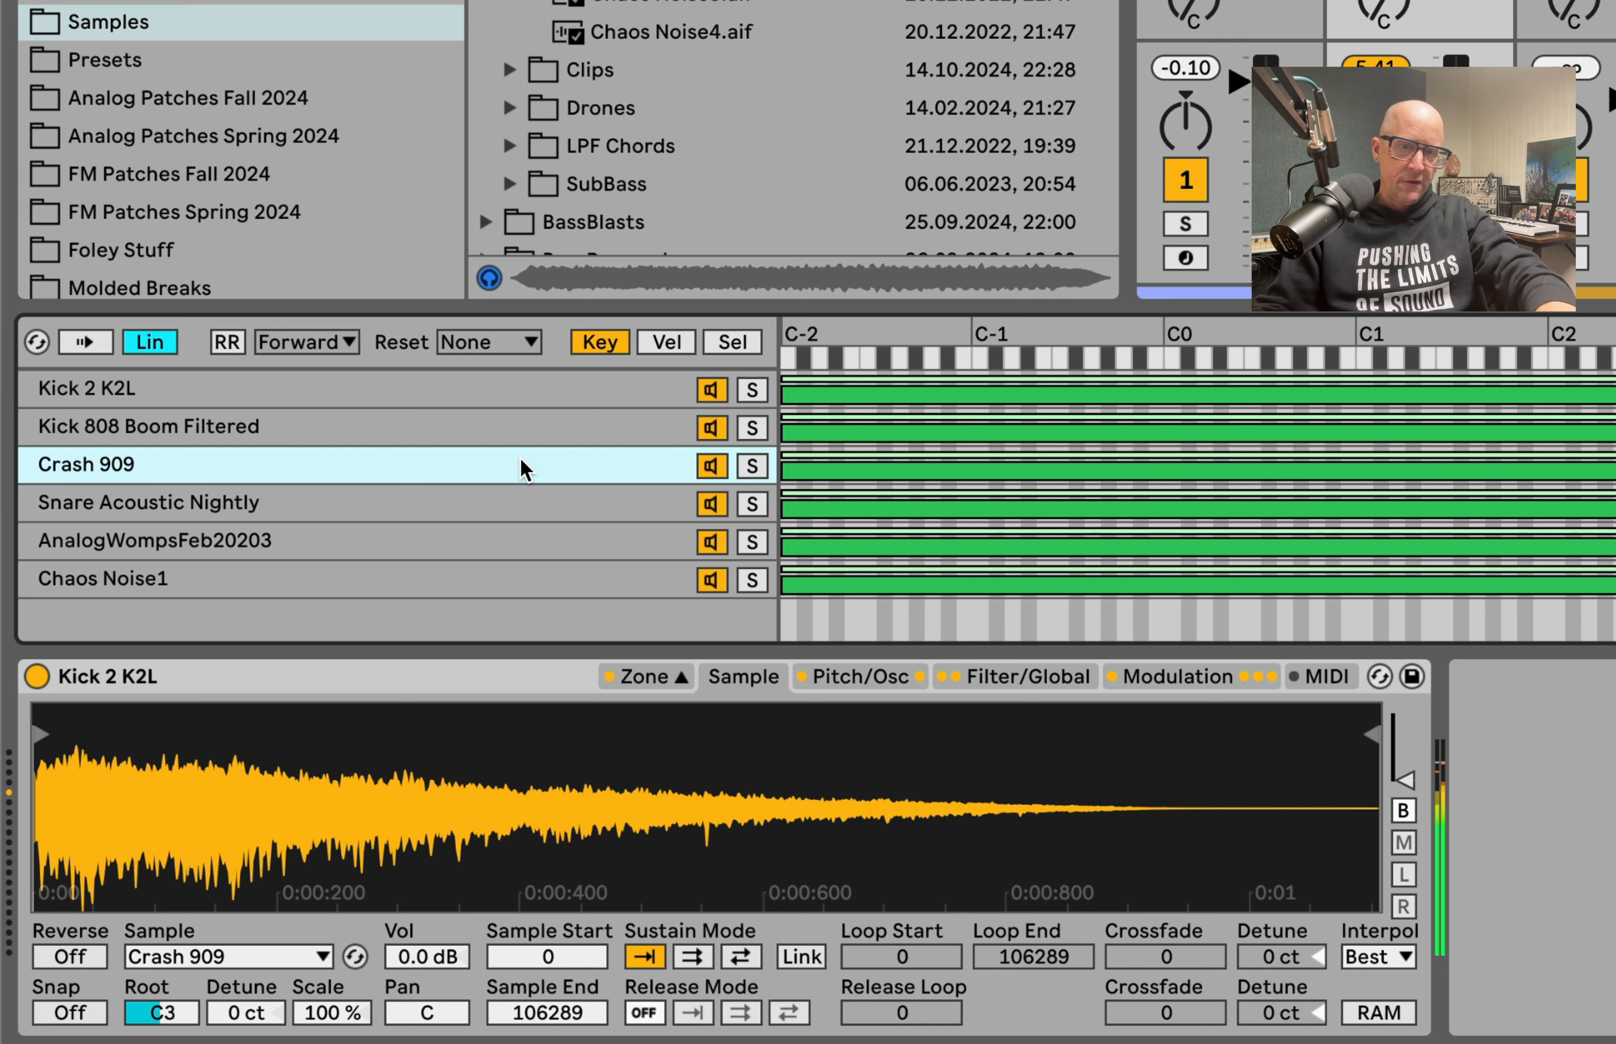
Step: Reshape the pitch envelope to -80% peak, 100% sustain and 100% end, with 805 ms attack, 49.5 s decay and 481 ms release
click(881, 686)
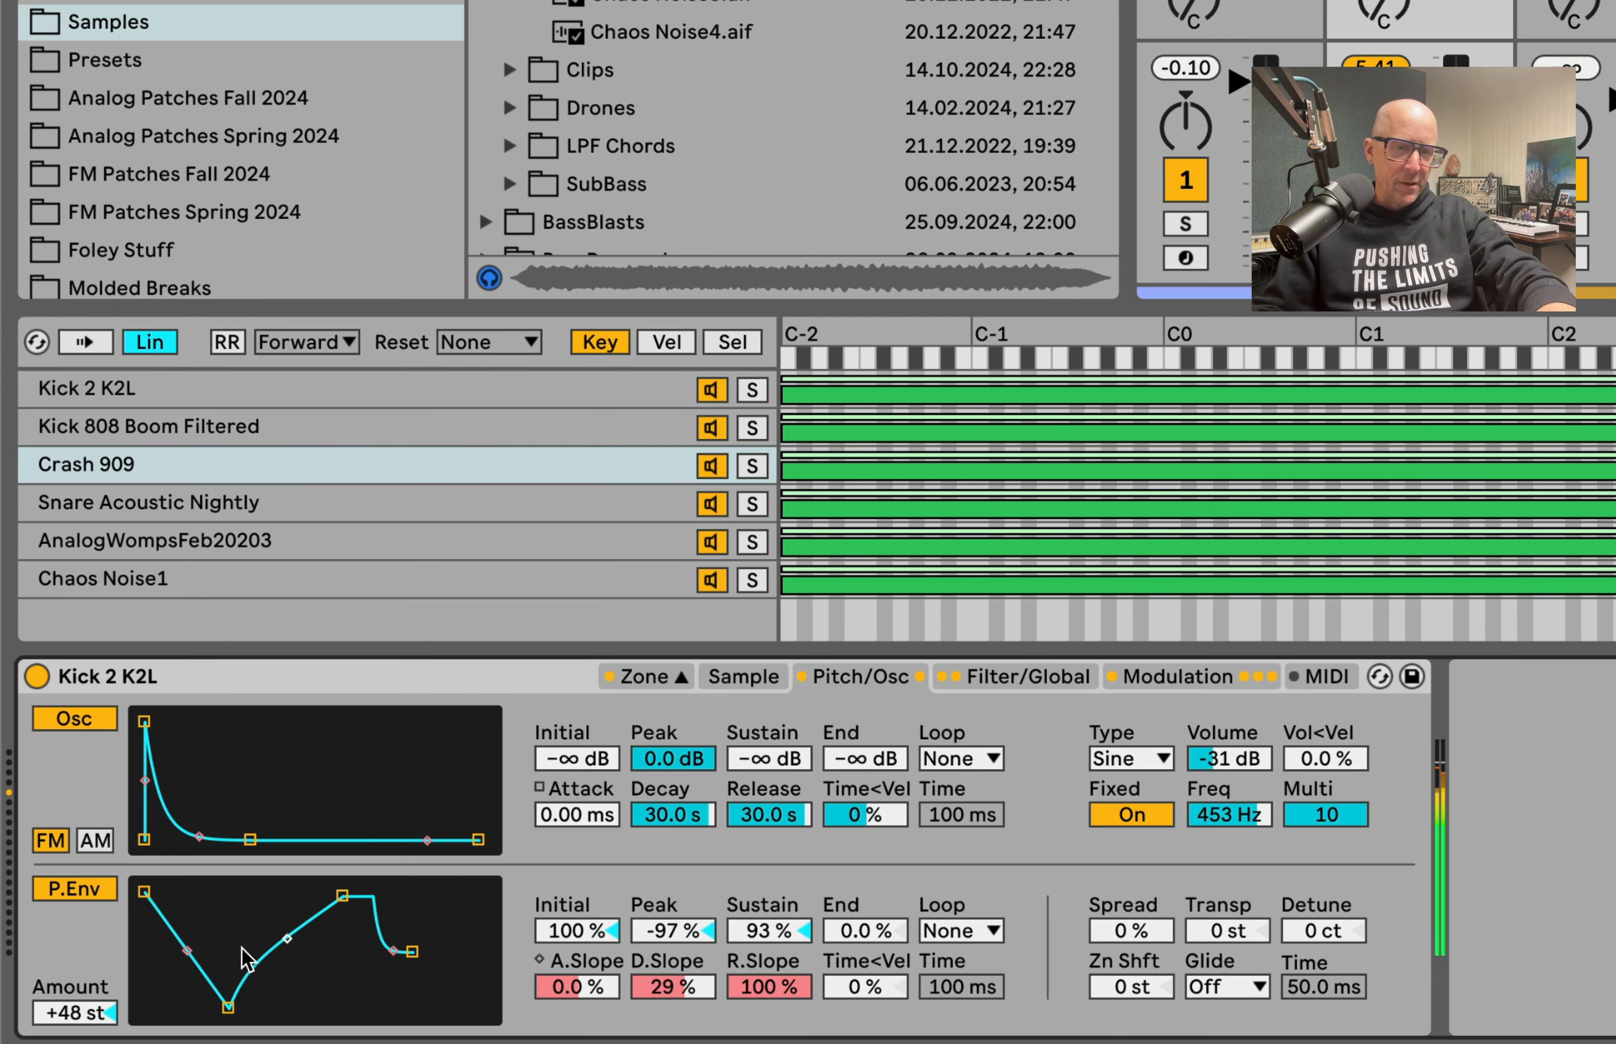
mouse_move(228, 1007)
mouse_down()
mouse_move(233, 978)
mouse_move(228, 997)
mouse_up()
drag(342, 895, 341, 891)
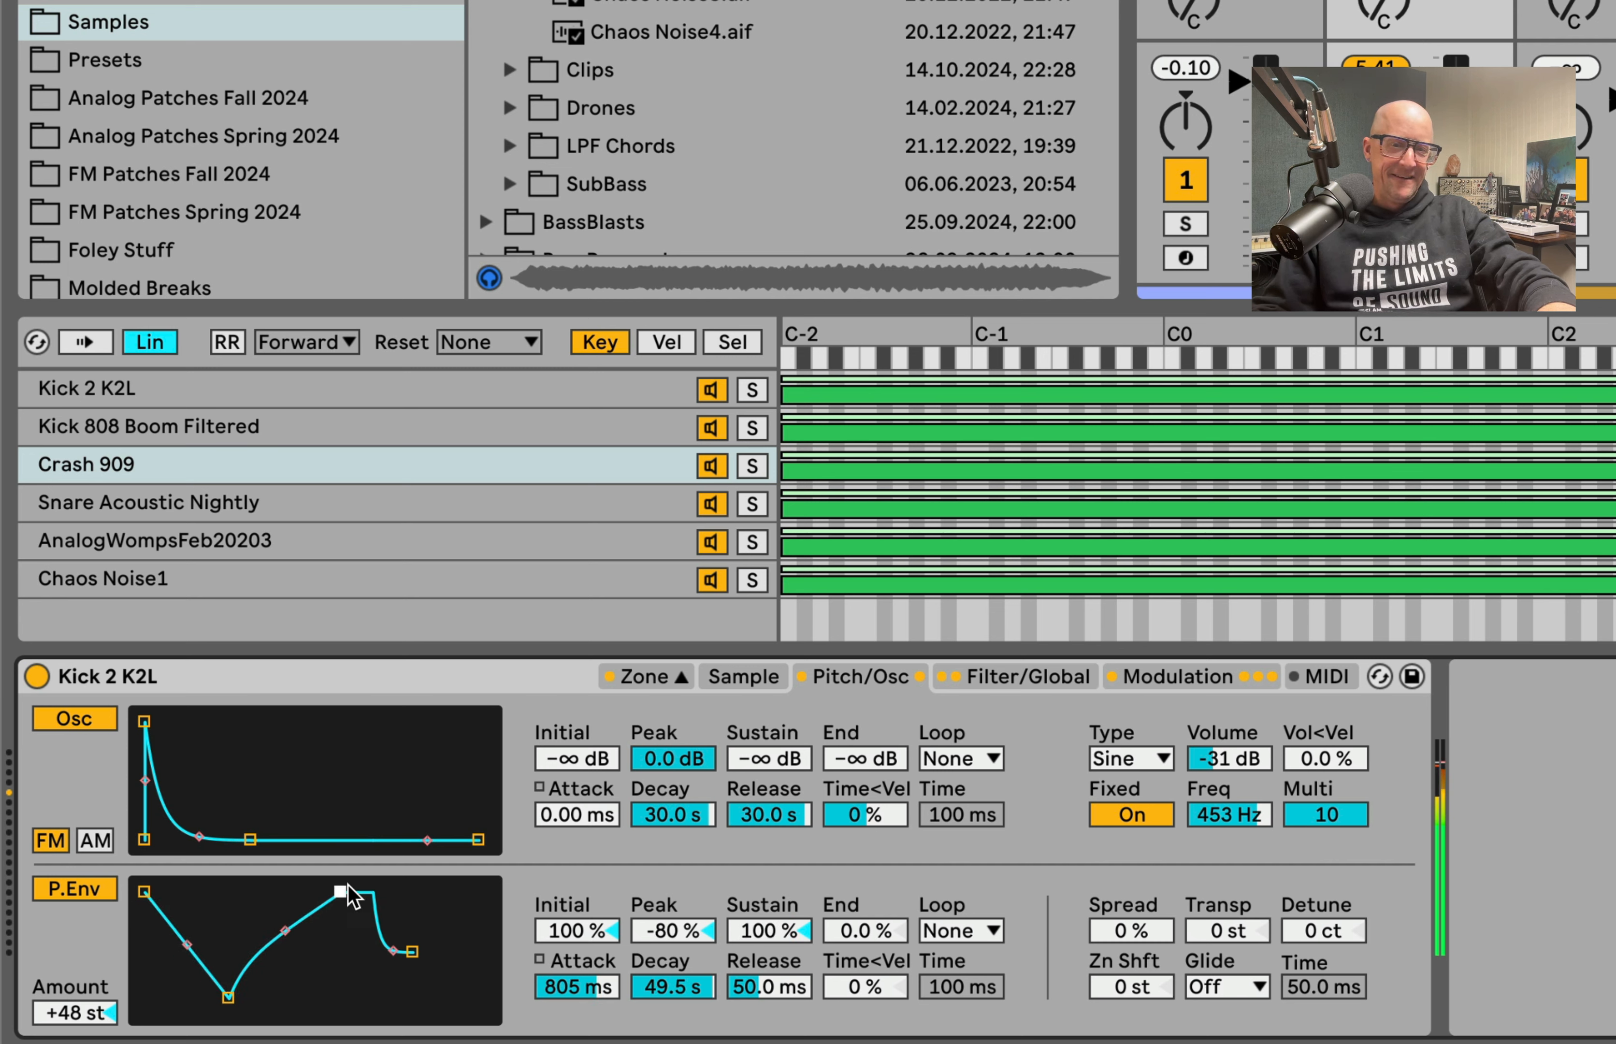
drag(411, 950, 436, 891)
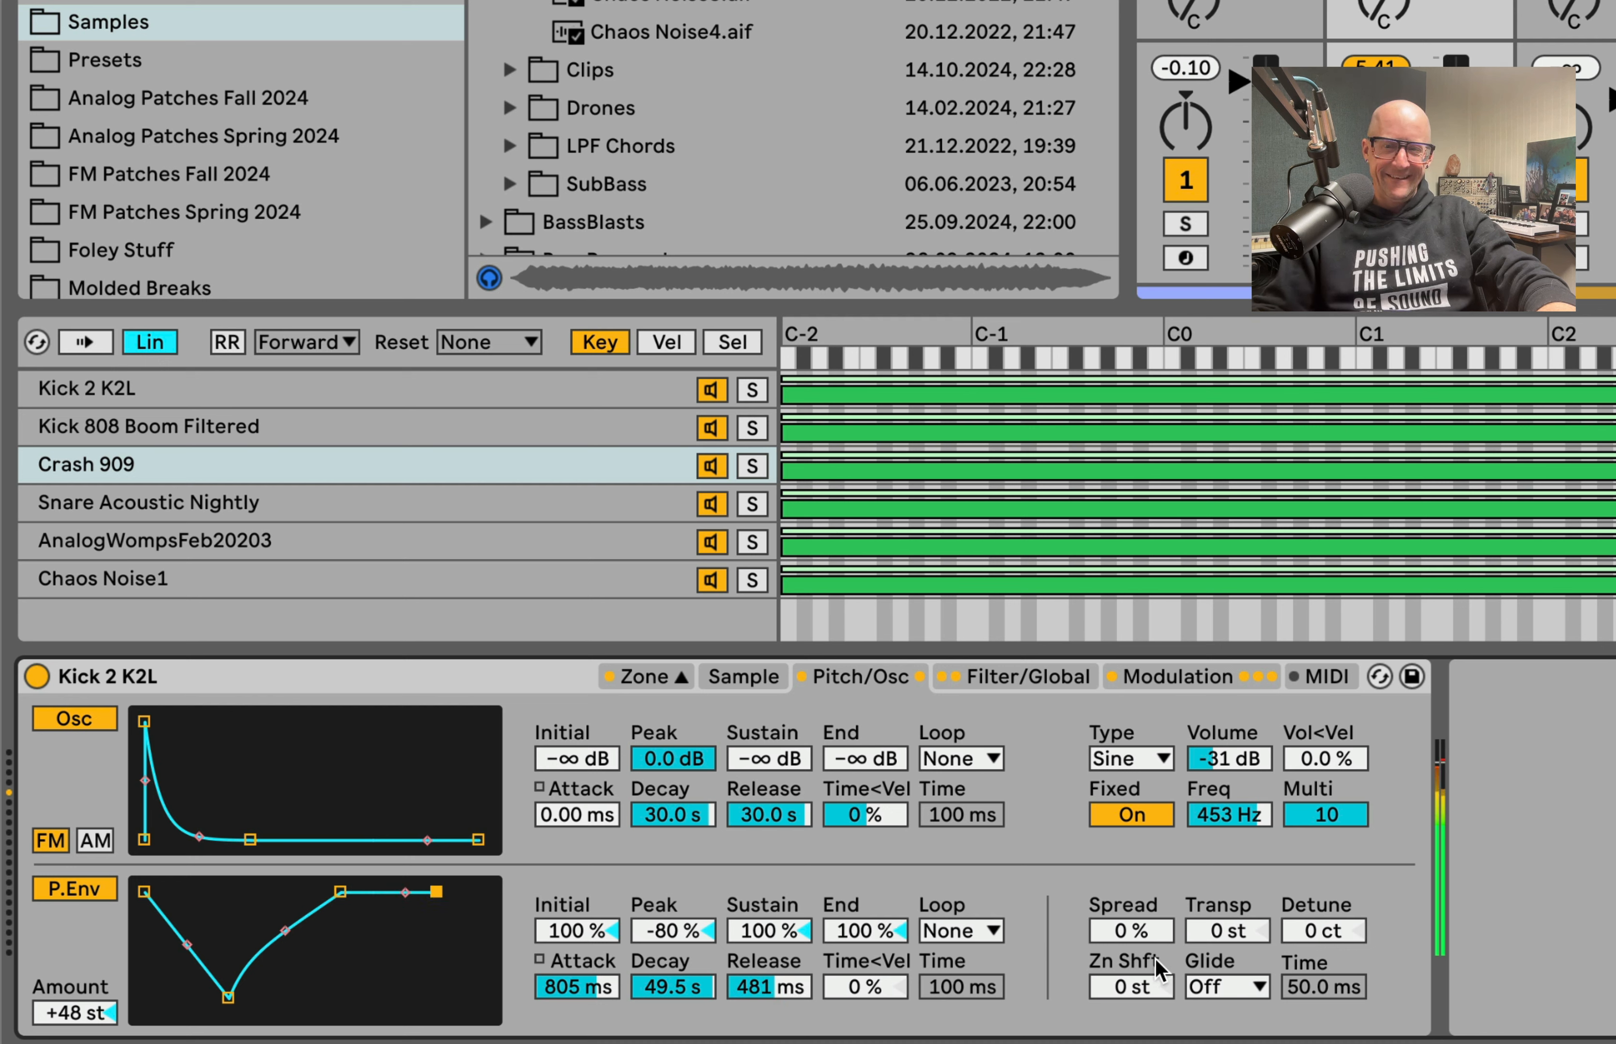
Step: Raise the voice Spread to 59%
drag(1123, 942, 1124, 915)
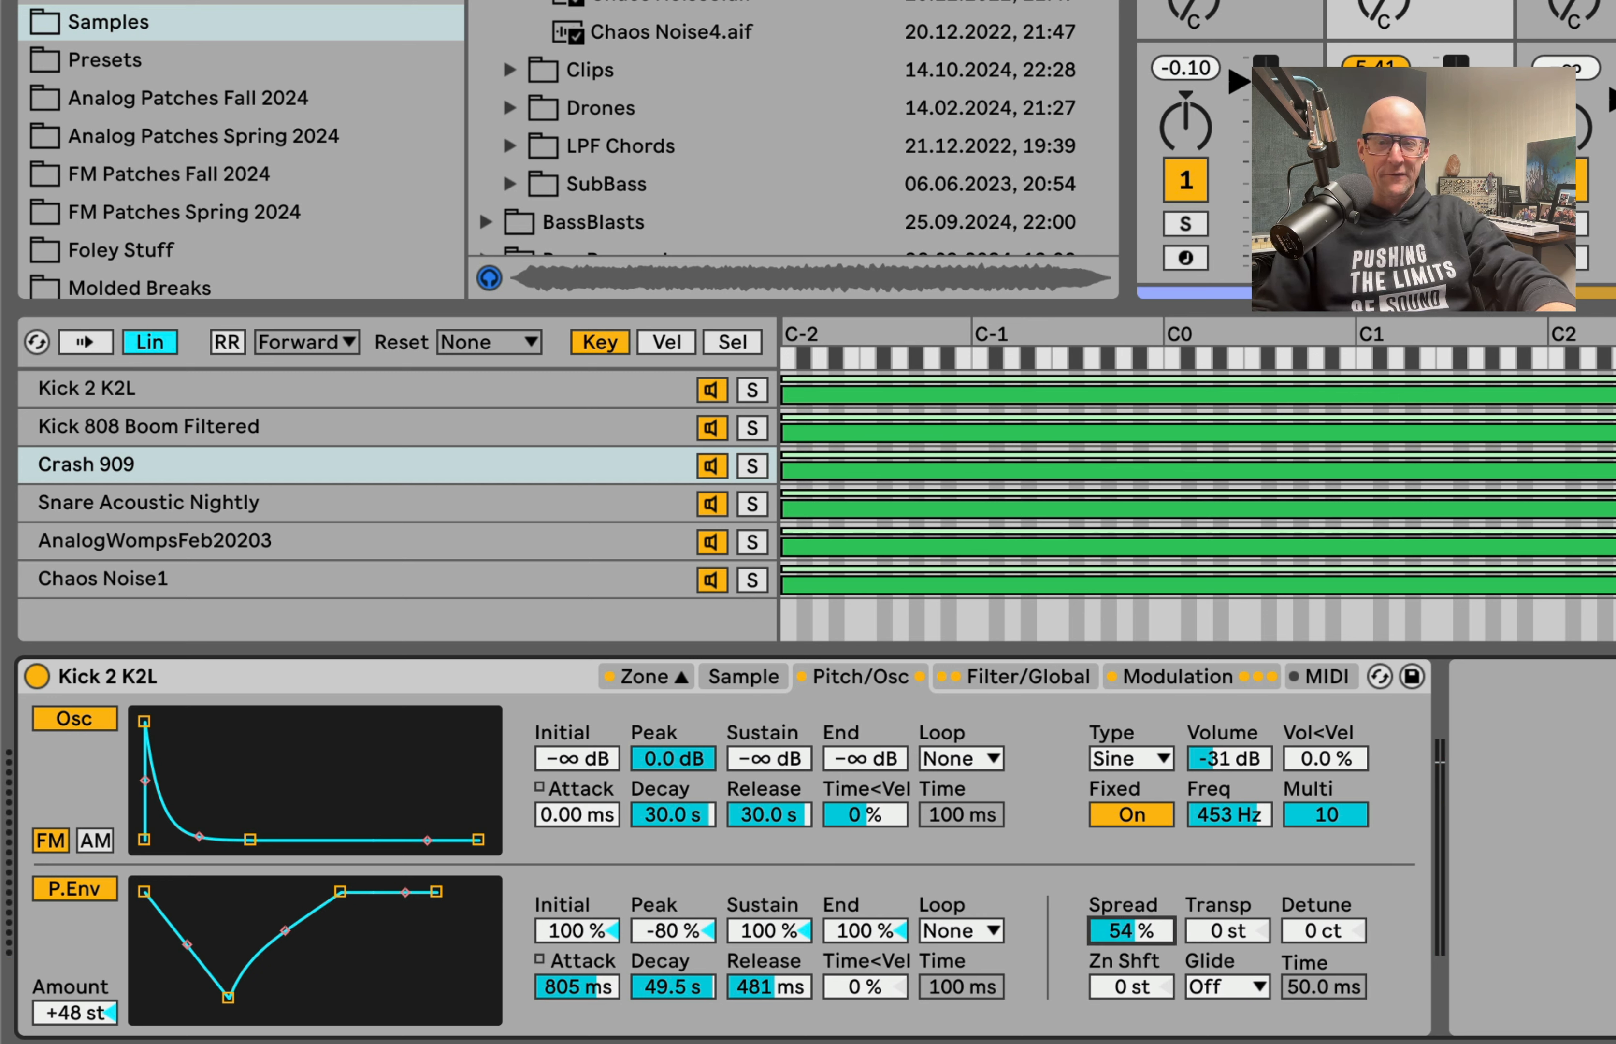
drag(1124, 905, 1124, 901)
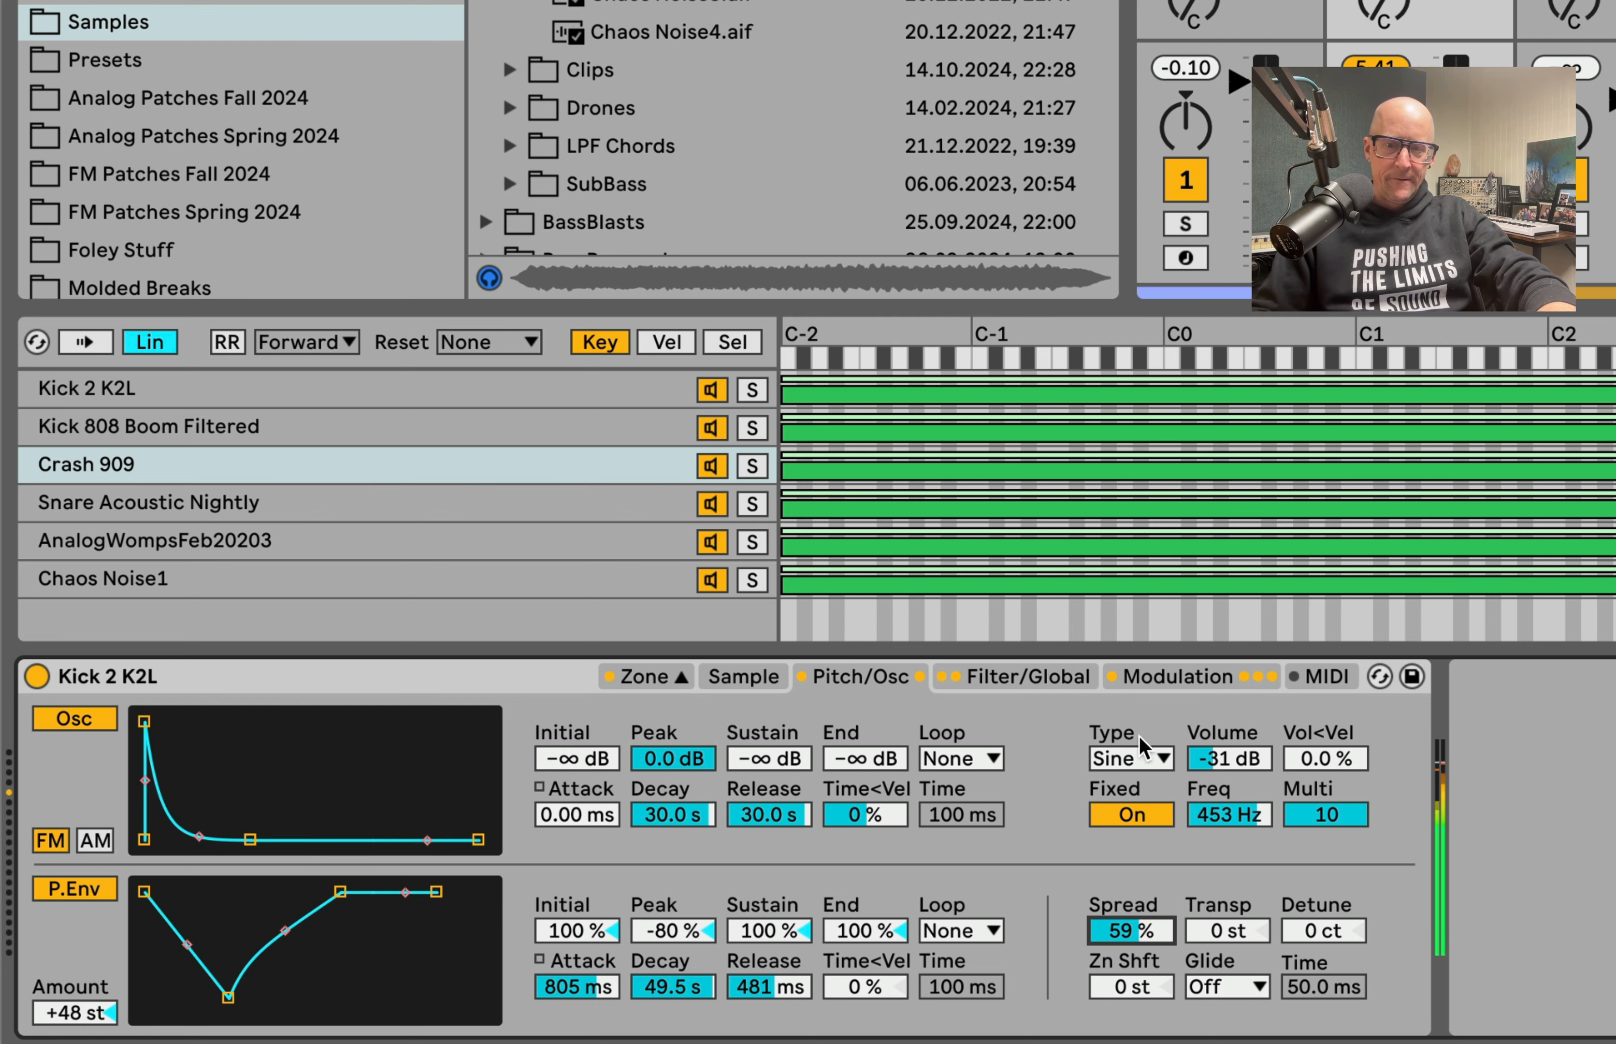
click(1157, 675)
Step: Set the pitch envelope's peak to -100% with a 998 ms attack, and its amount to -48 st
click(861, 677)
mouse_move(229, 998)
mouse_down()
mouse_move(254, 1010)
mouse_move(231, 1010)
mouse_up()
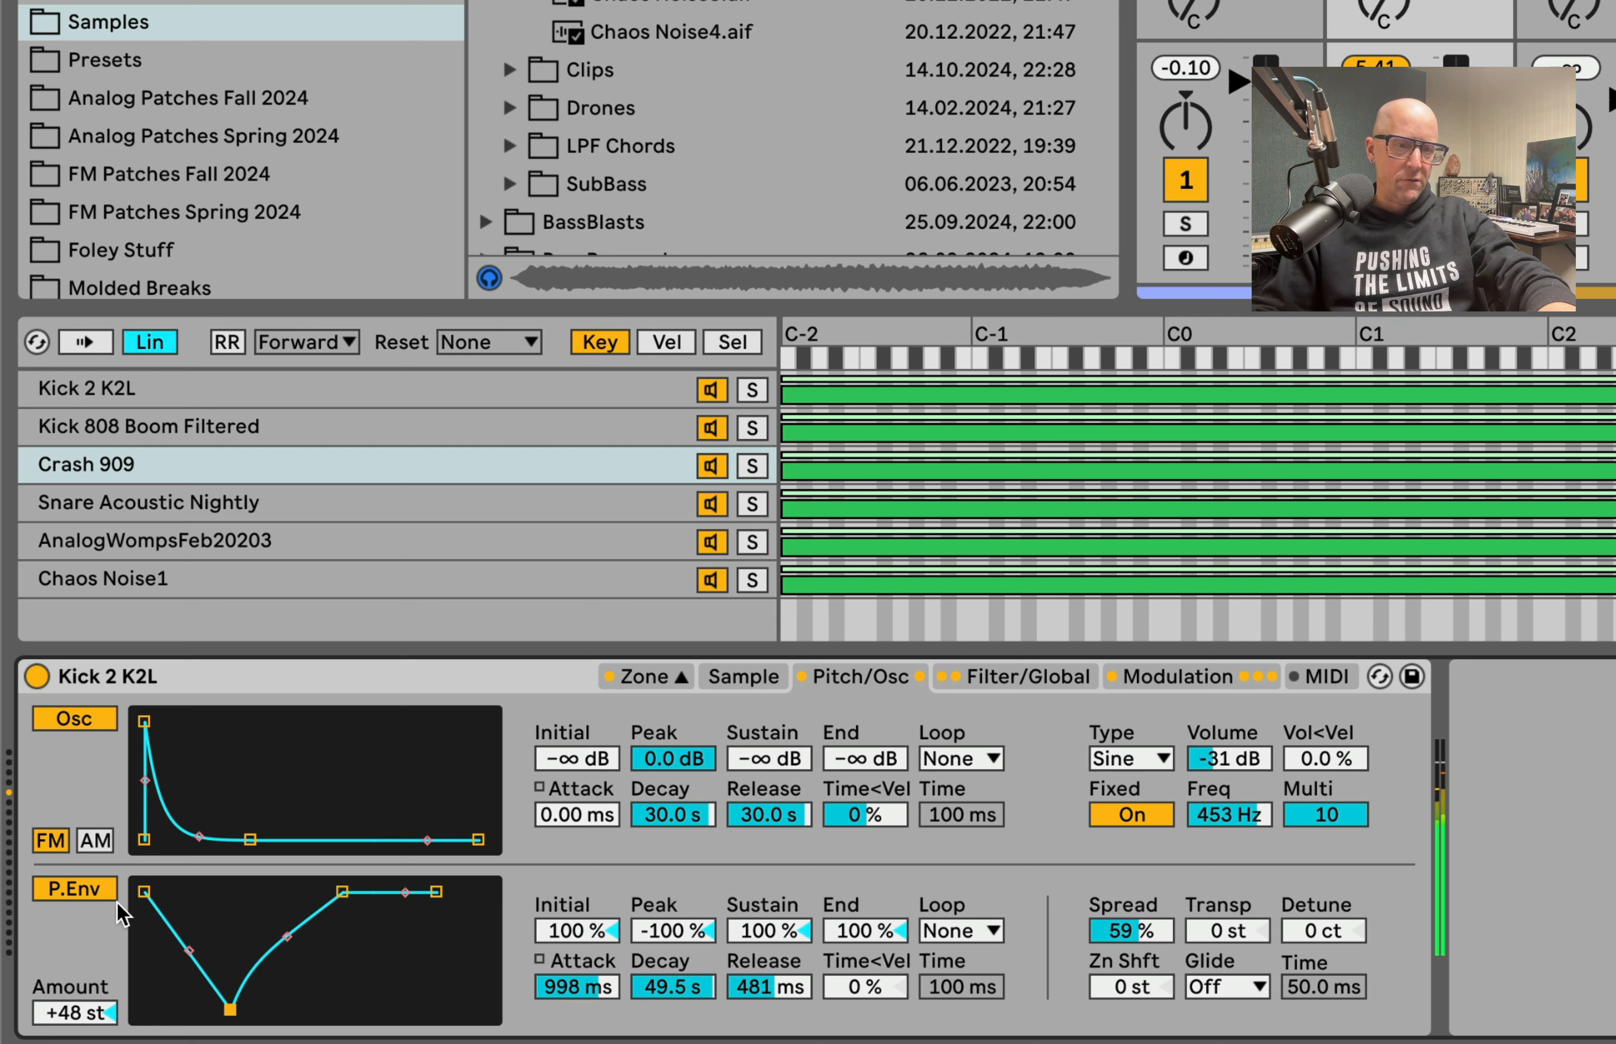
drag(50, 1017, 49, 1043)
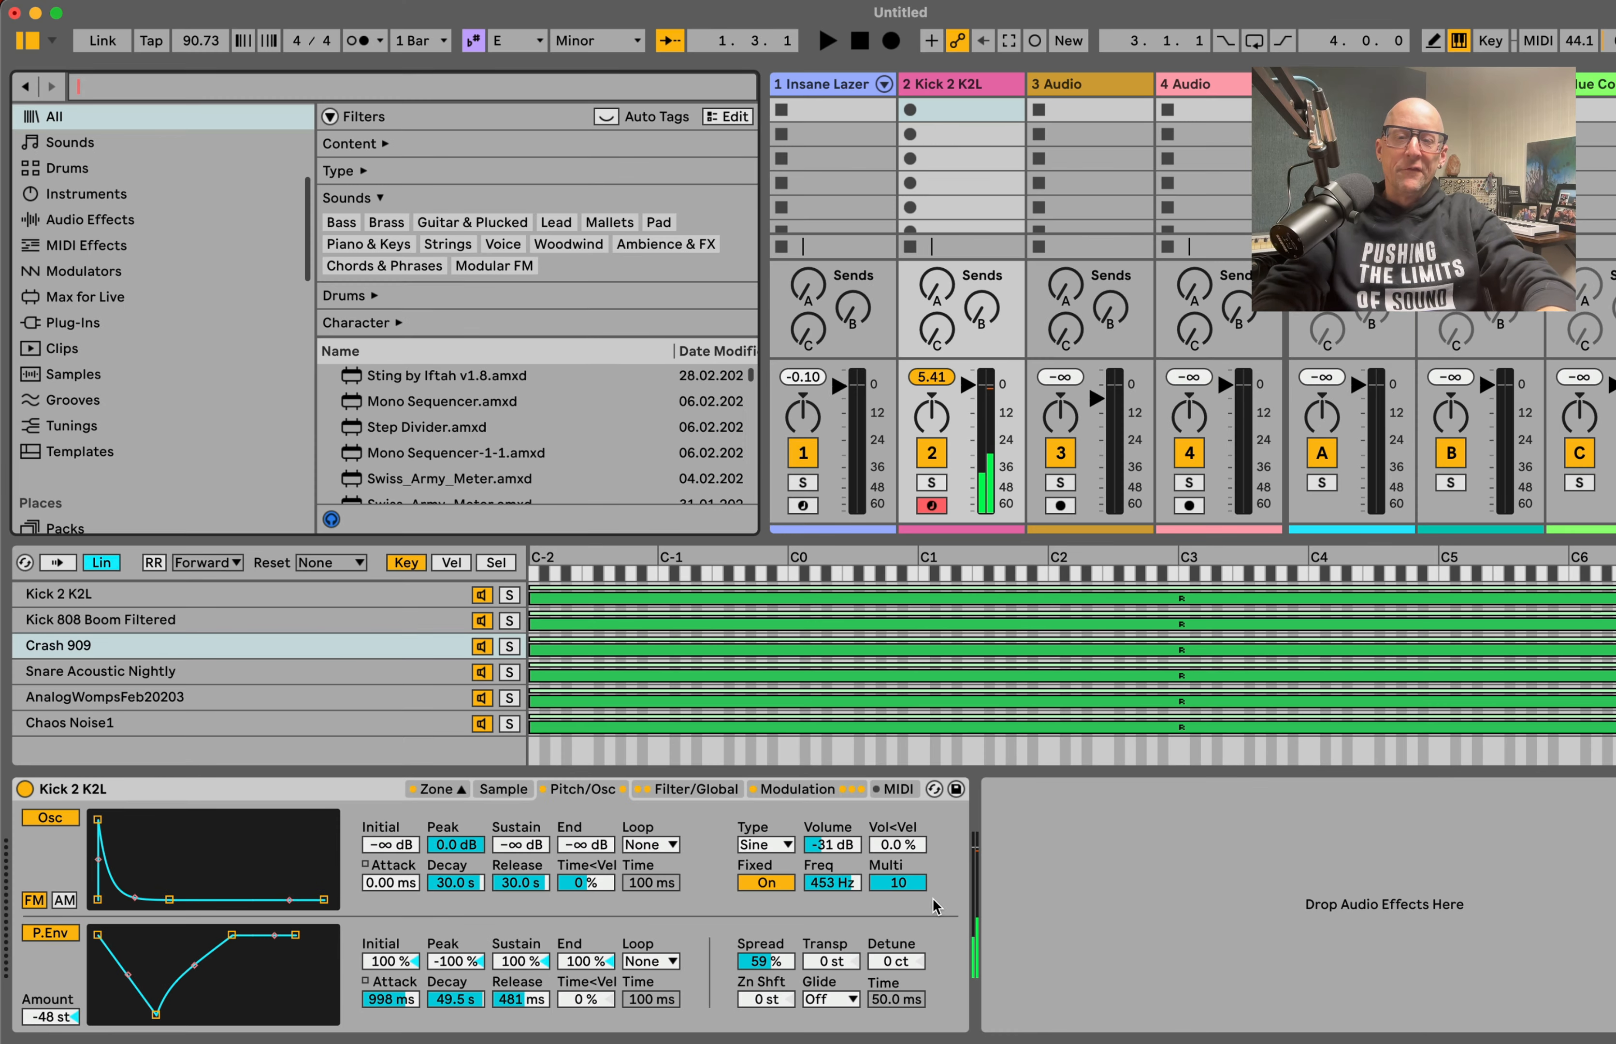
Step: Search the browser for "saturated" and load Saturated OTT.adg after the sampler on the Kick 2 K2L track
key(super+f)
text(satur)
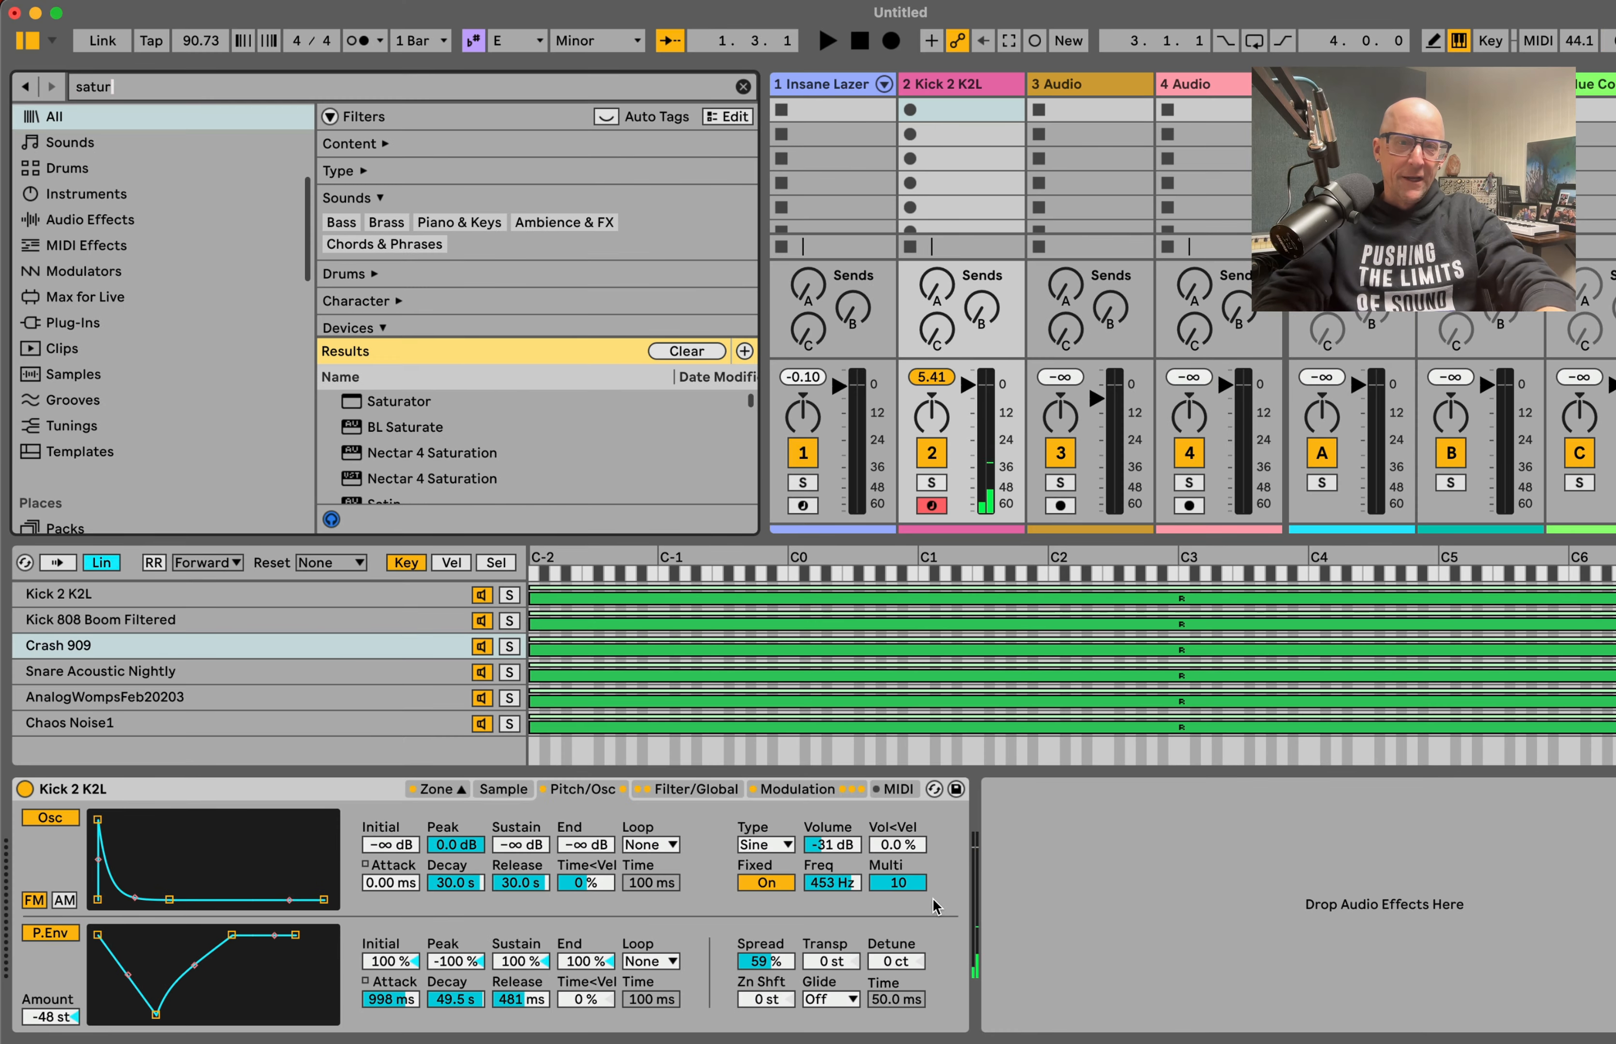
text(ated)
key(Down)
key(Down)
key(Return)
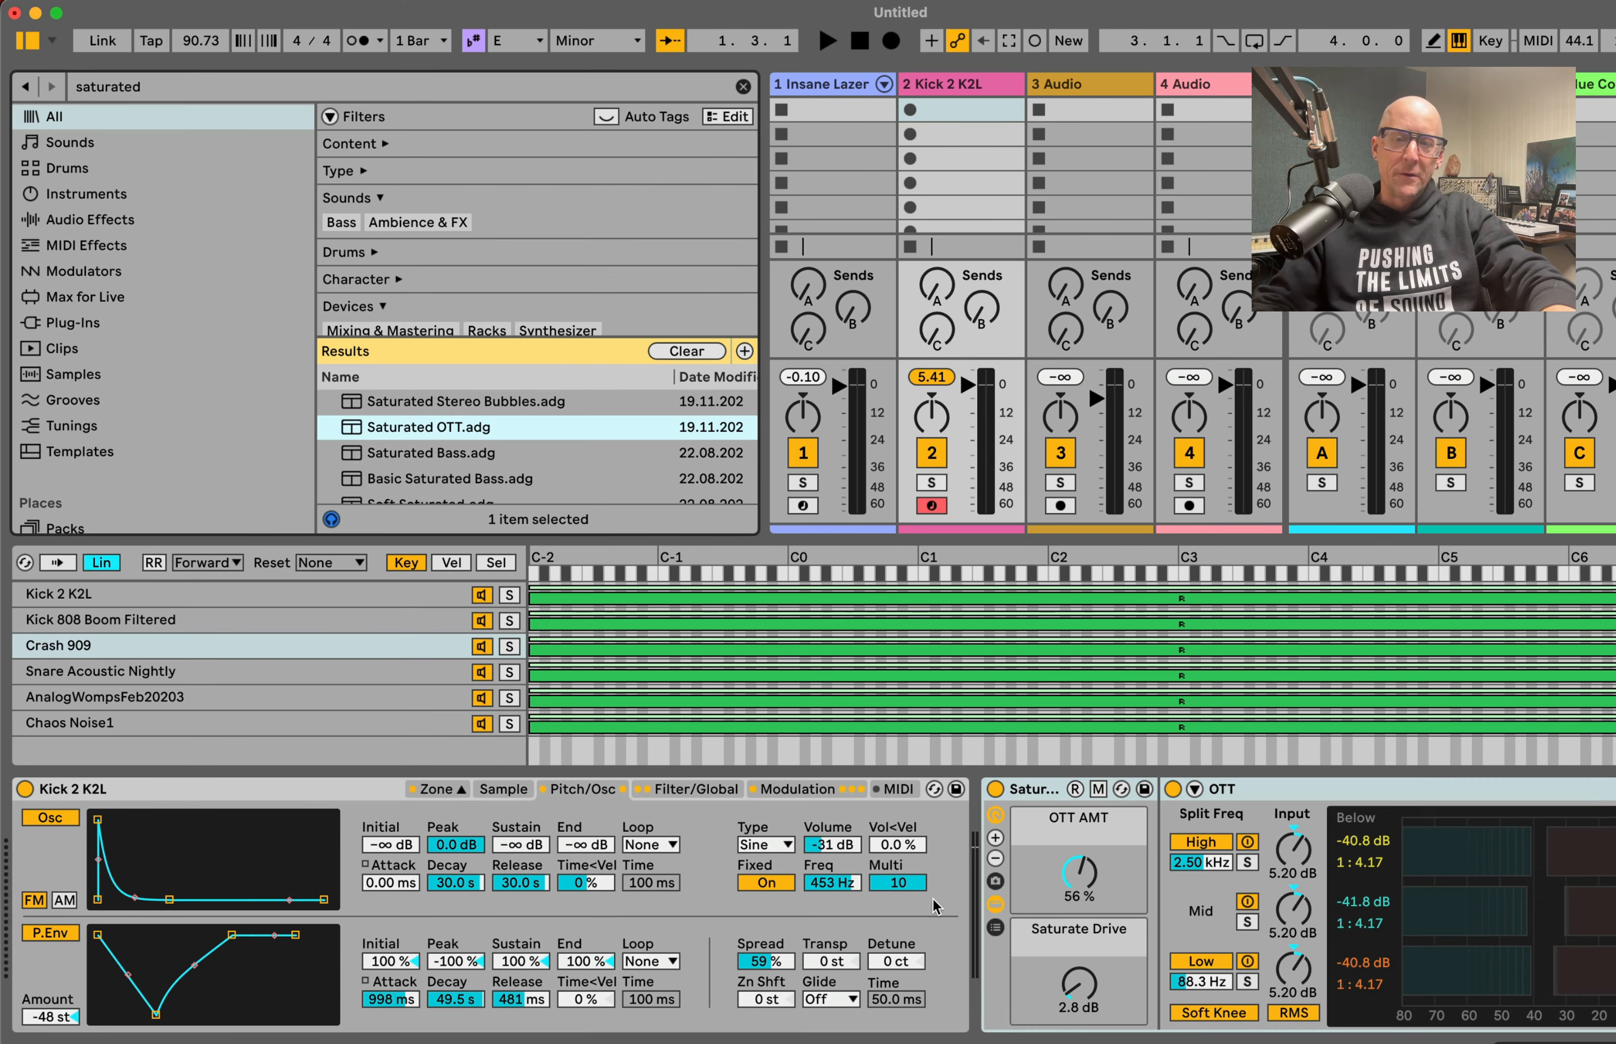
Step: Set the Saturated OTT rack's OTT AMT to 35% and its Saturate Drive to 4.3 dB
click(1037, 864)
drag(1079, 872, 1077, 879)
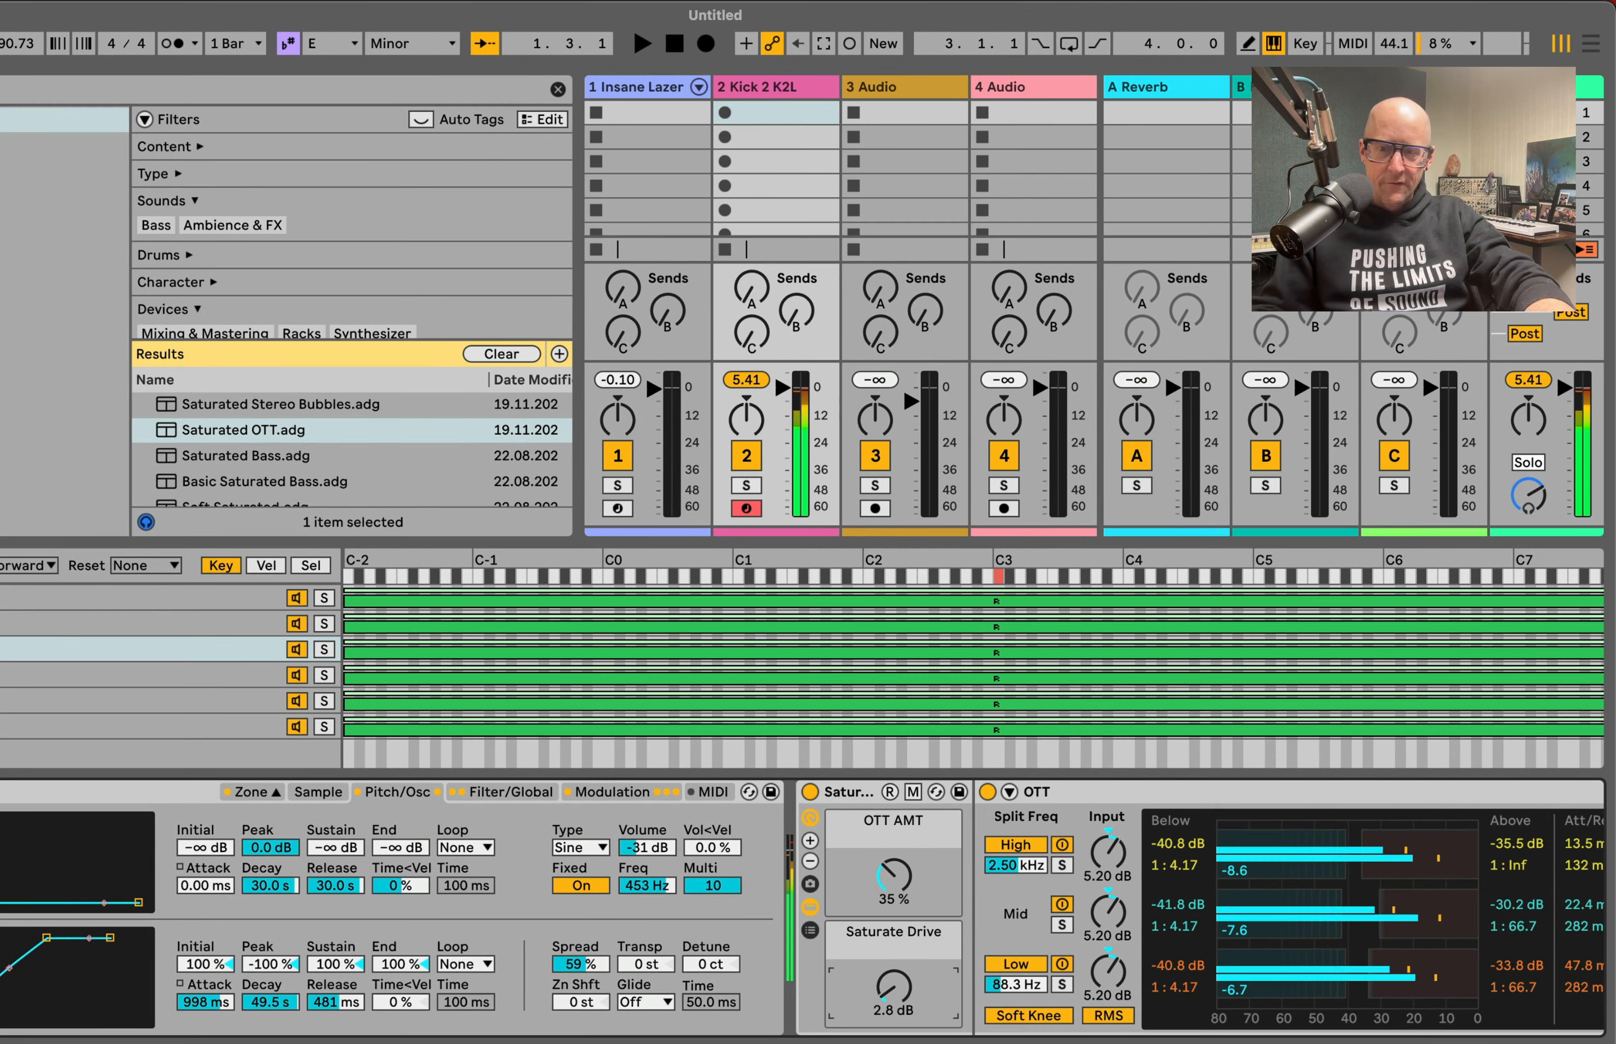
drag(894, 986, 894, 976)
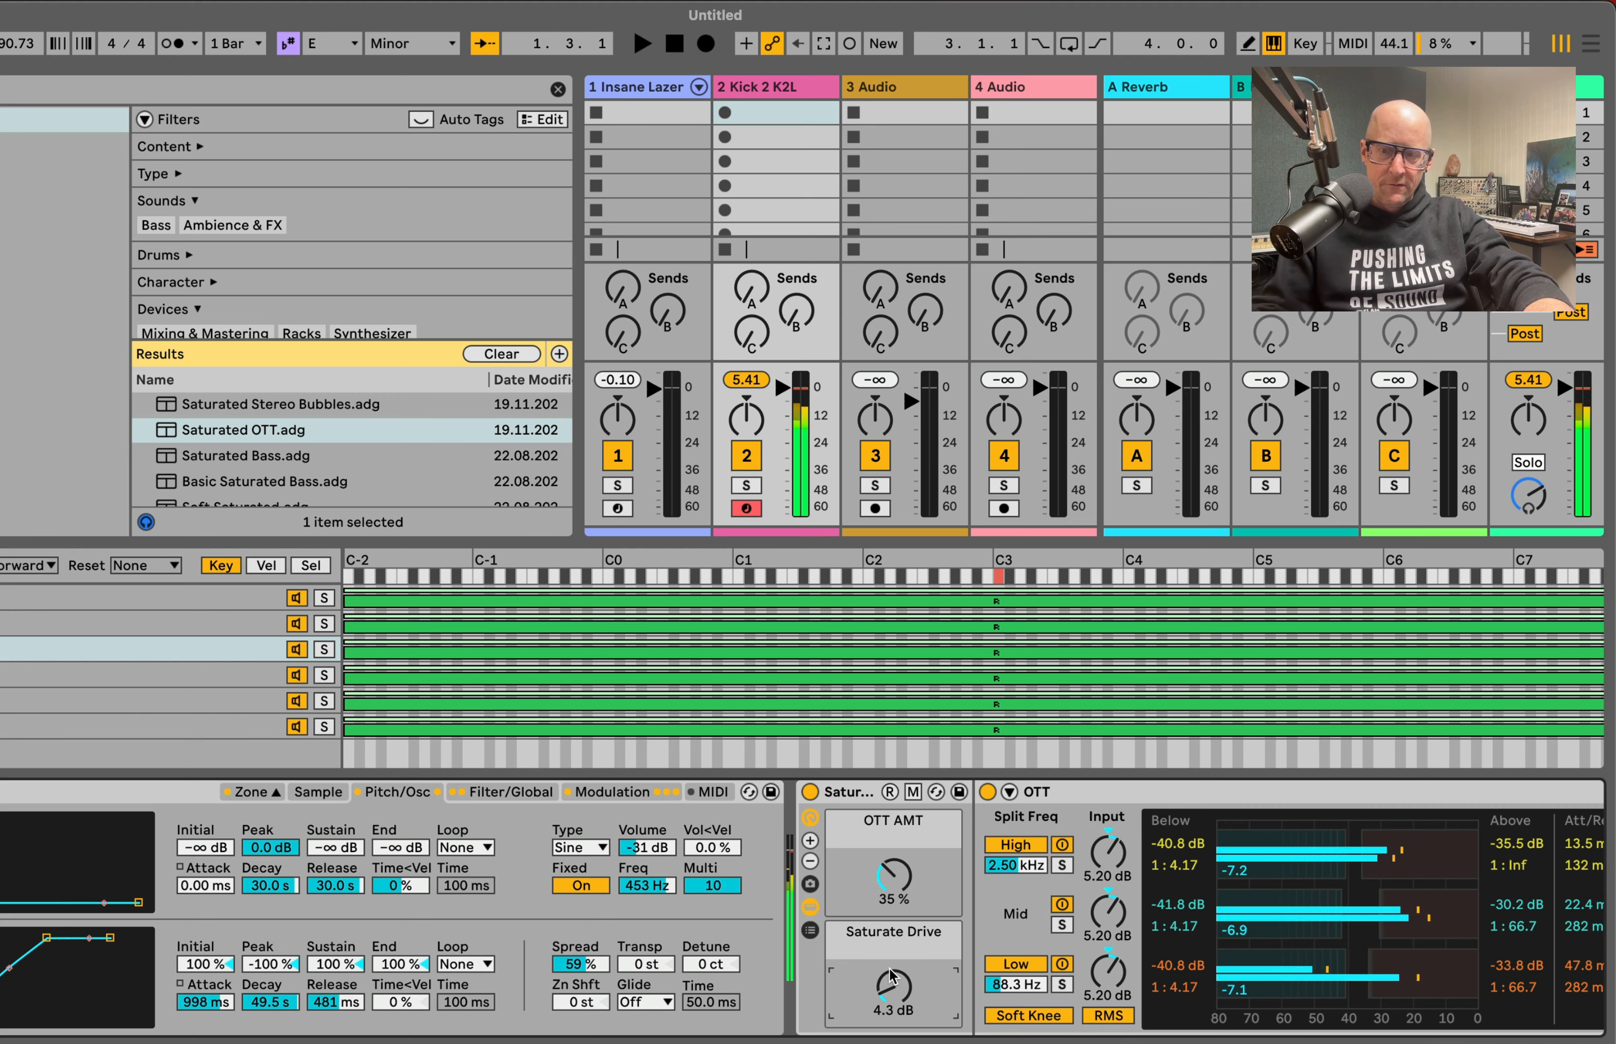
Step: Search the browser for "delay" and load the Delay effect after the Saturated OTT rack
scroll(965, 939, right, 10)
key(super+f)
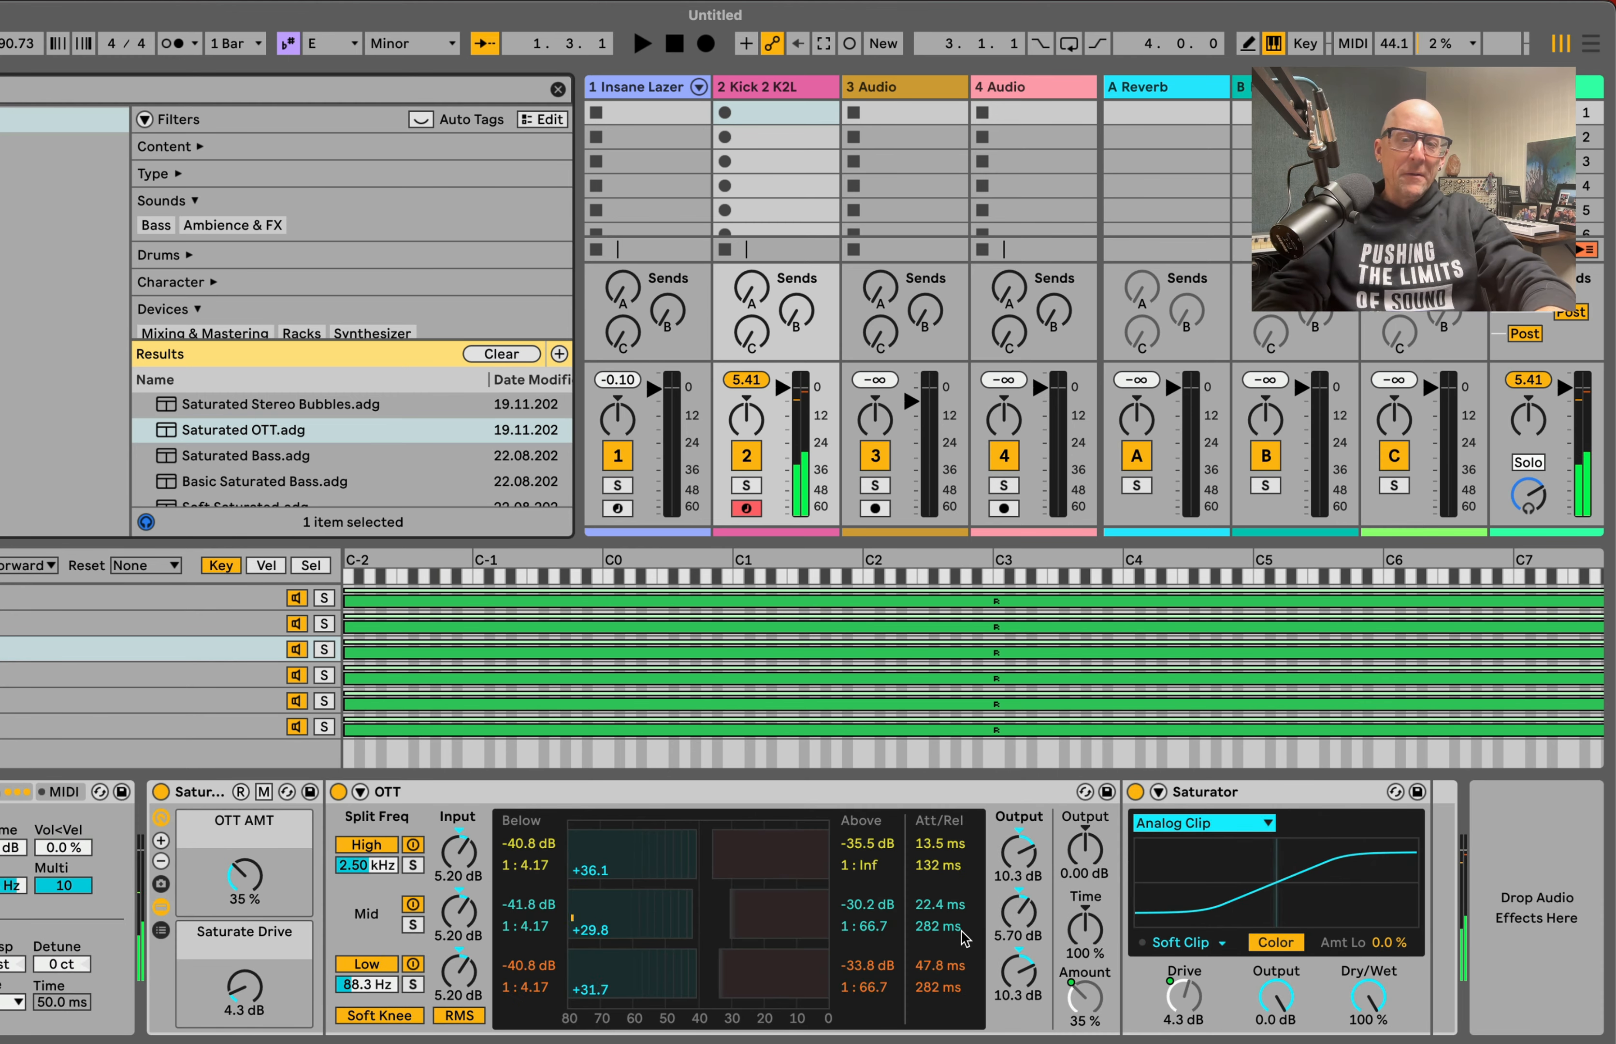
text(delay)
key(Down)
key(Down)
key(Return)
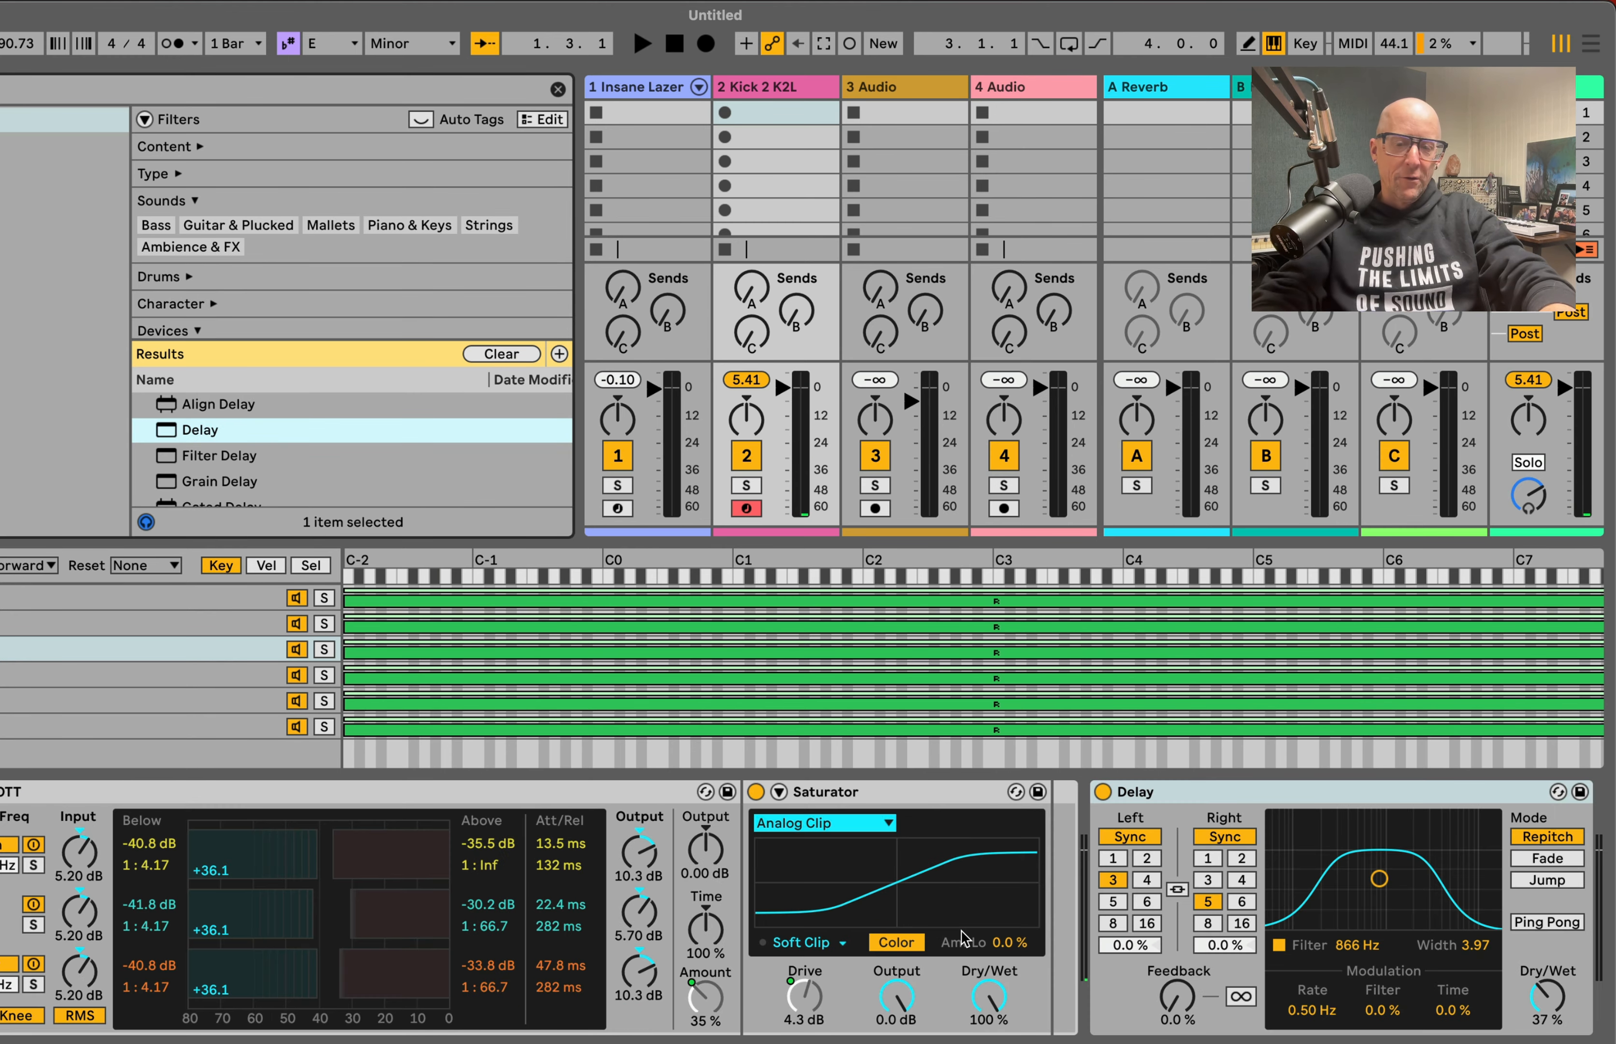
Step: Search the browser for "hybrid" and load Hybrid Reverb after the Delay
key(super+f)
text(hybrid)
key(Down)
key(Return)
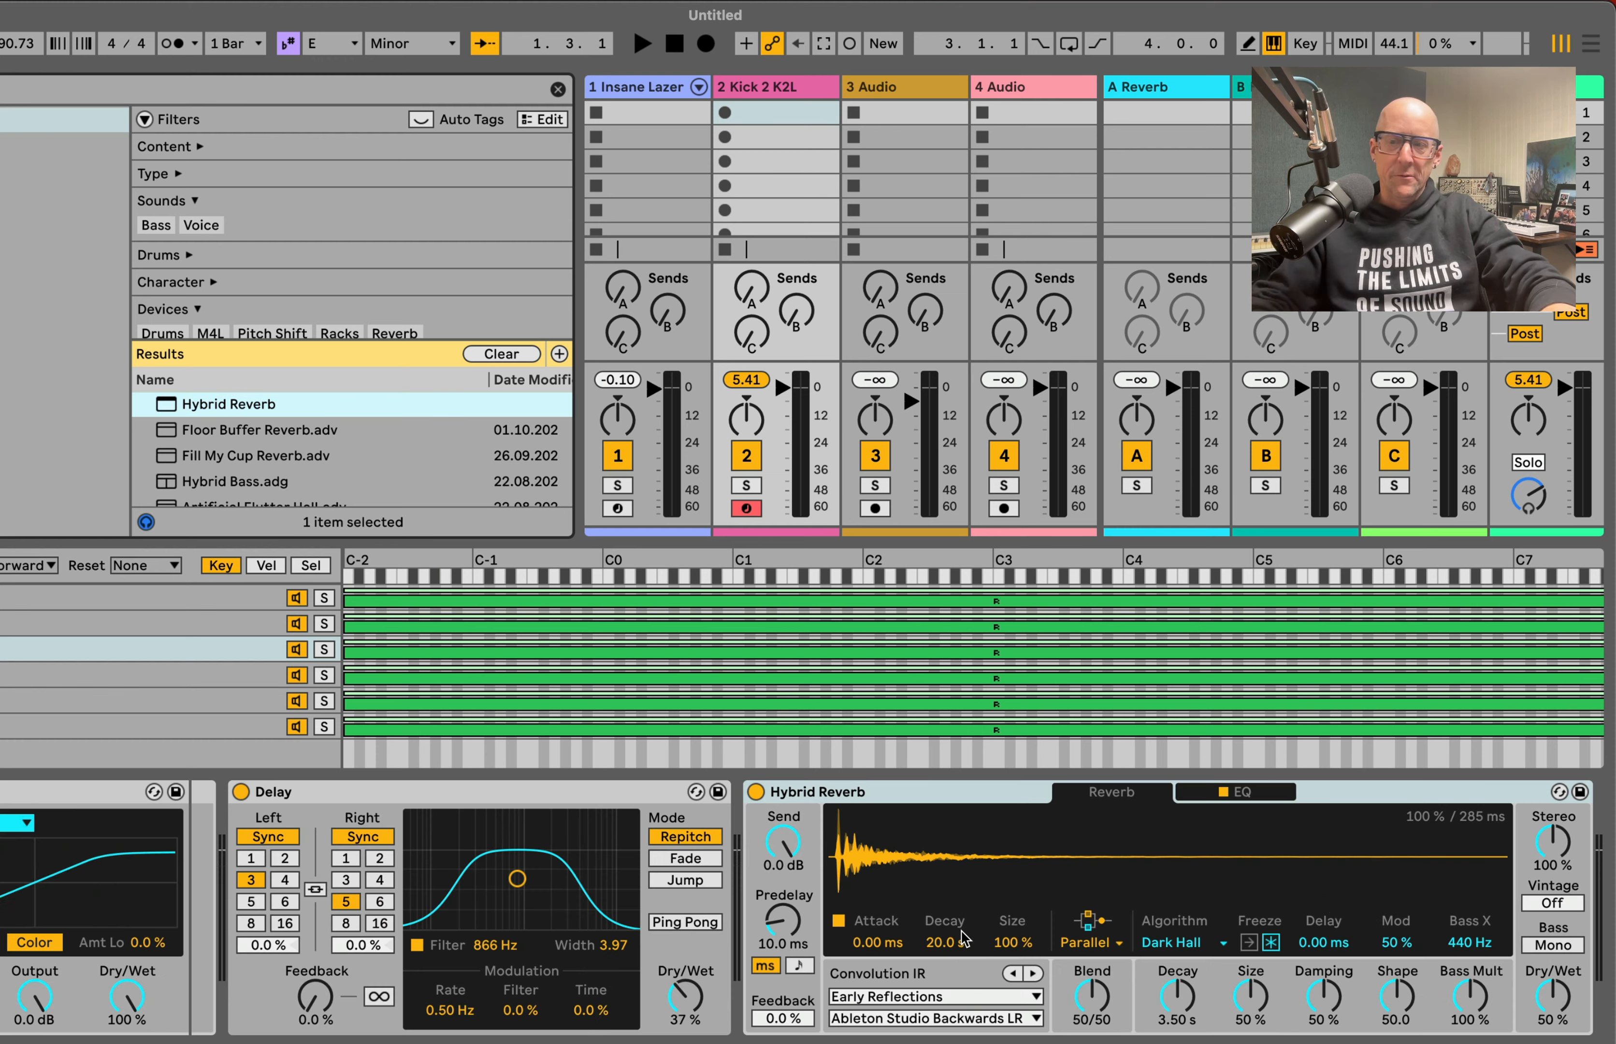
Step: Set Hybrid Reverb to 36% Dry/Wet with the Bigger Spaces Arena Hall 20s impulse response, Shimmer algorithm and 33.8 s decay
drag(1548, 999, 1550, 1010)
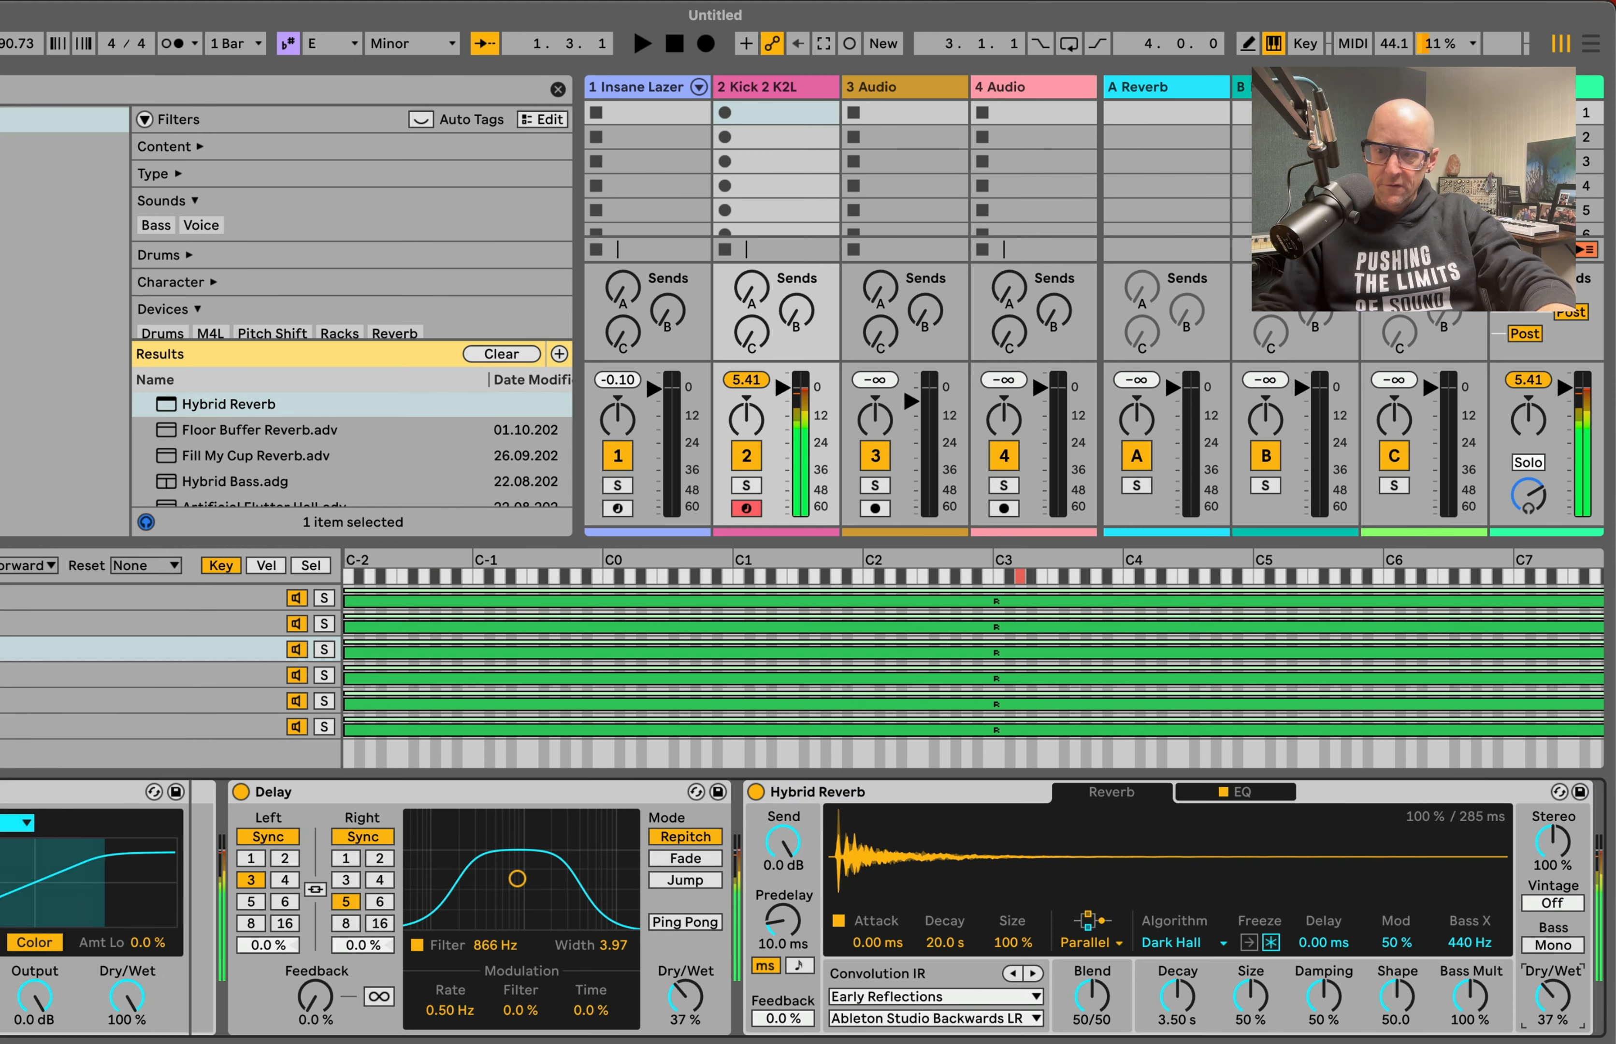
click(934, 997)
click(916, 940)
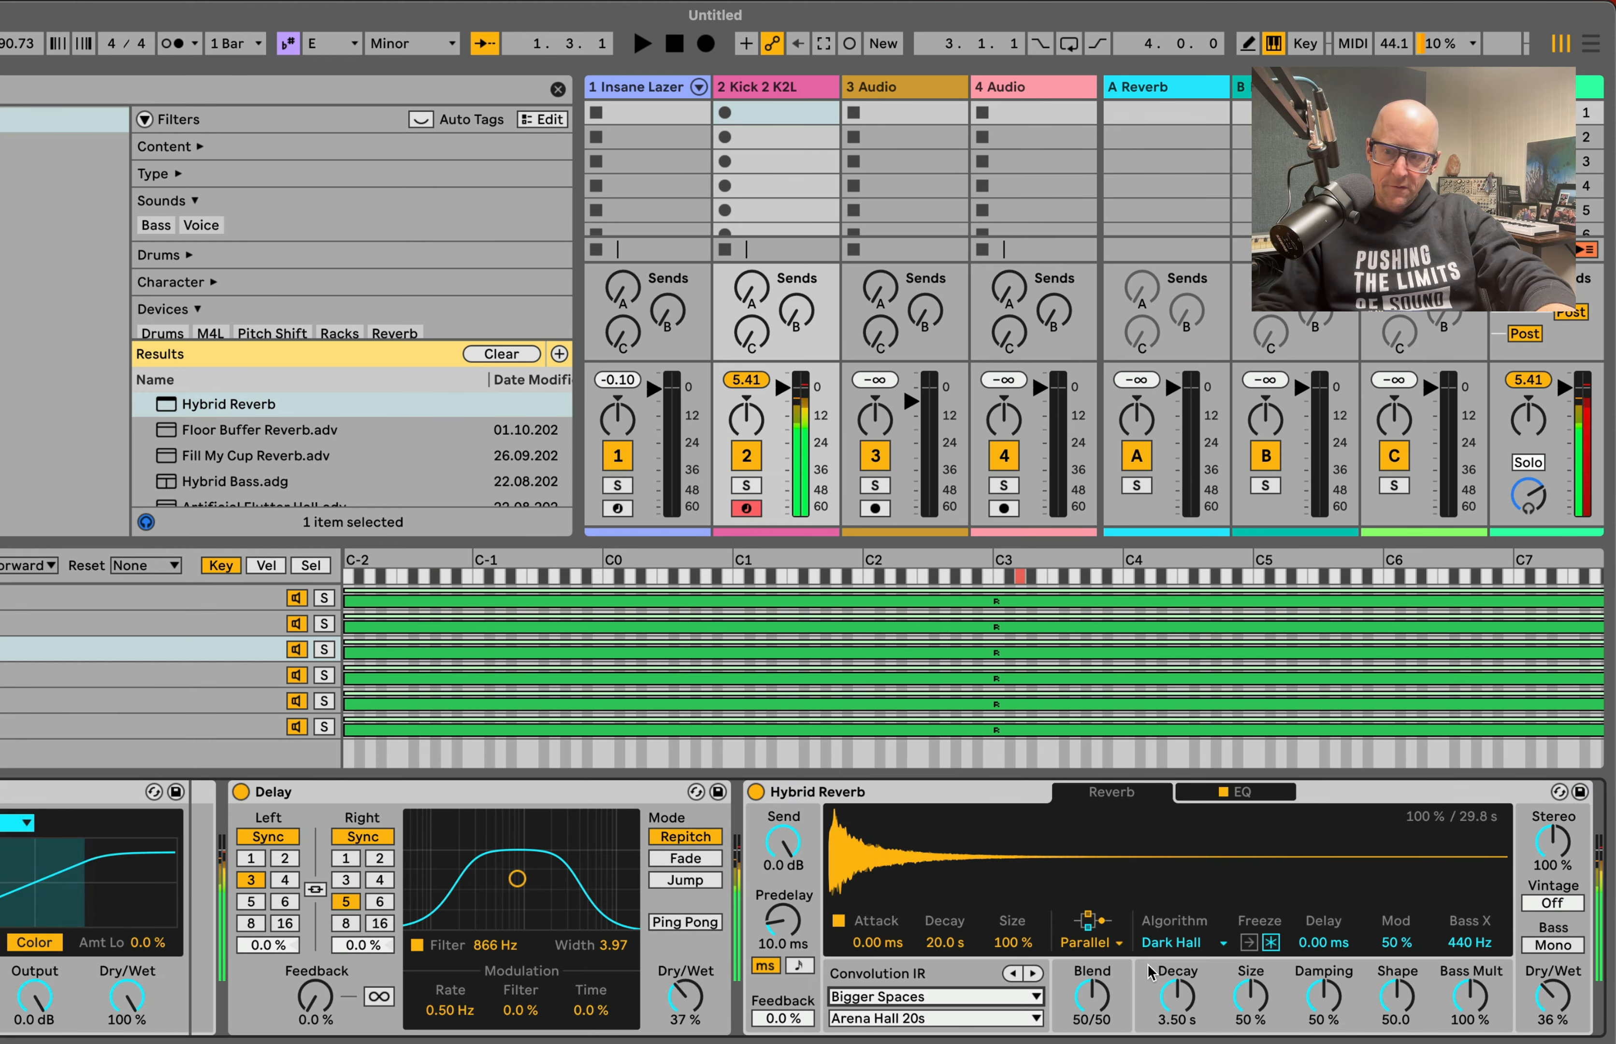
click(1183, 996)
drag(1185, 1002, 1184, 950)
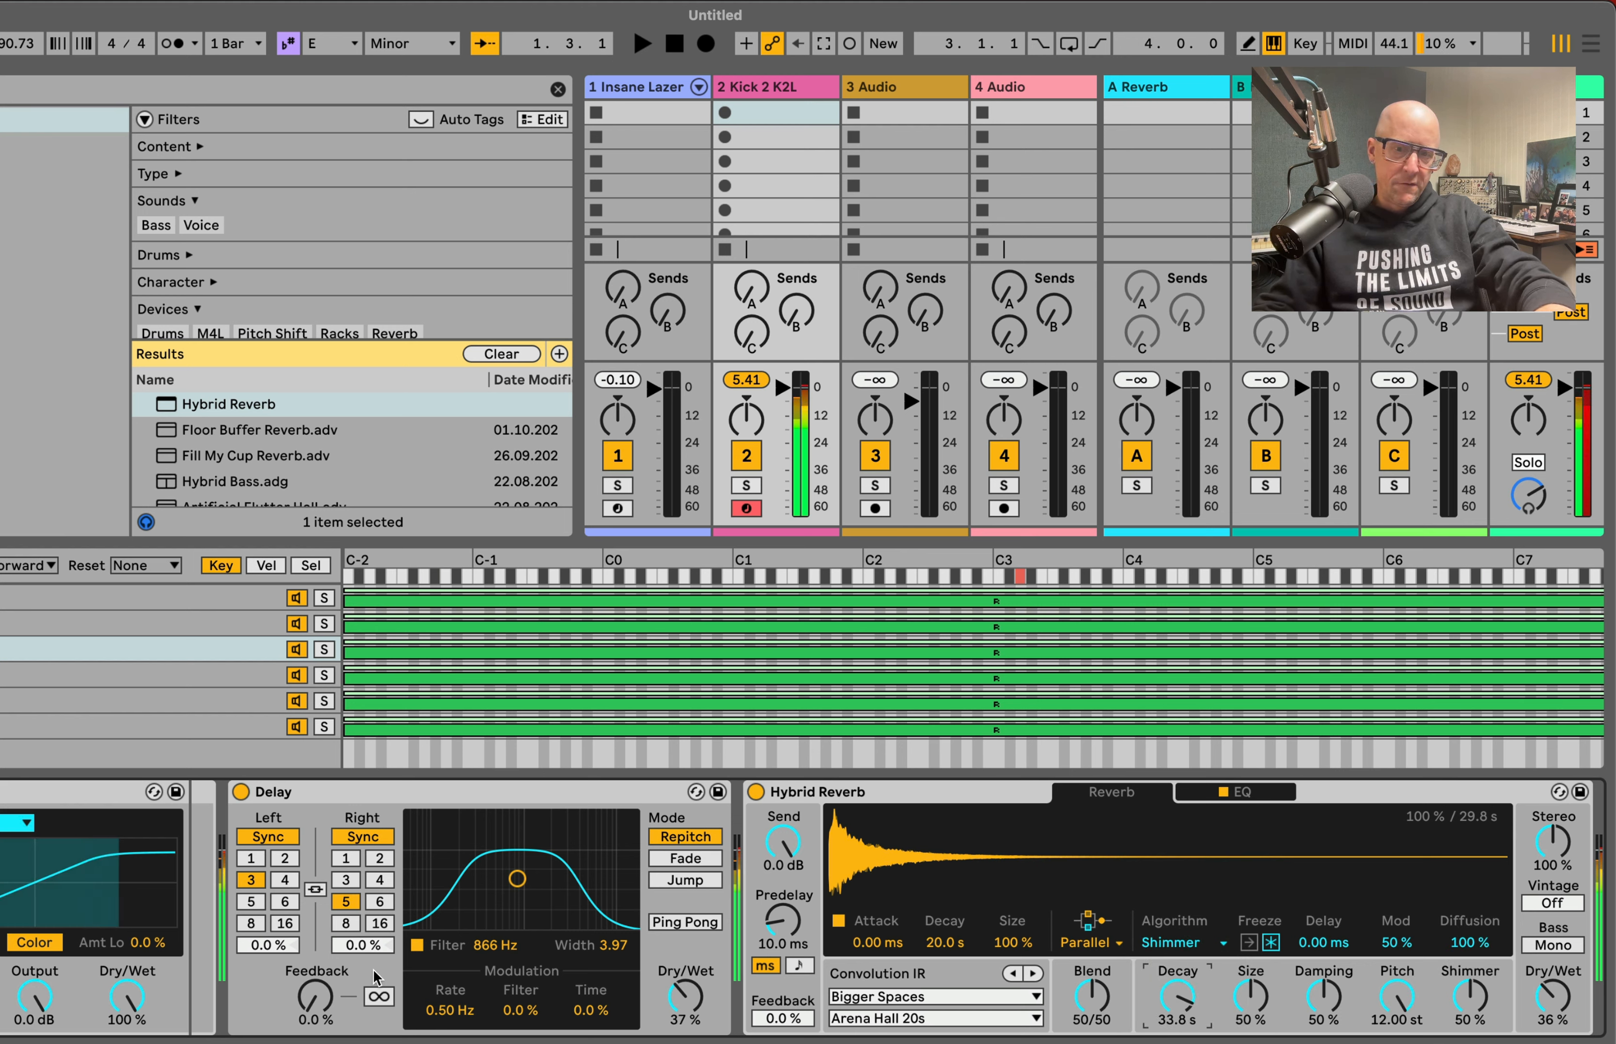
Step: Switch both Delay channels to unsynced time, link them at 7.16 ms, and raise the feedback to 84%
drag(316, 997, 316, 944)
click(280, 843)
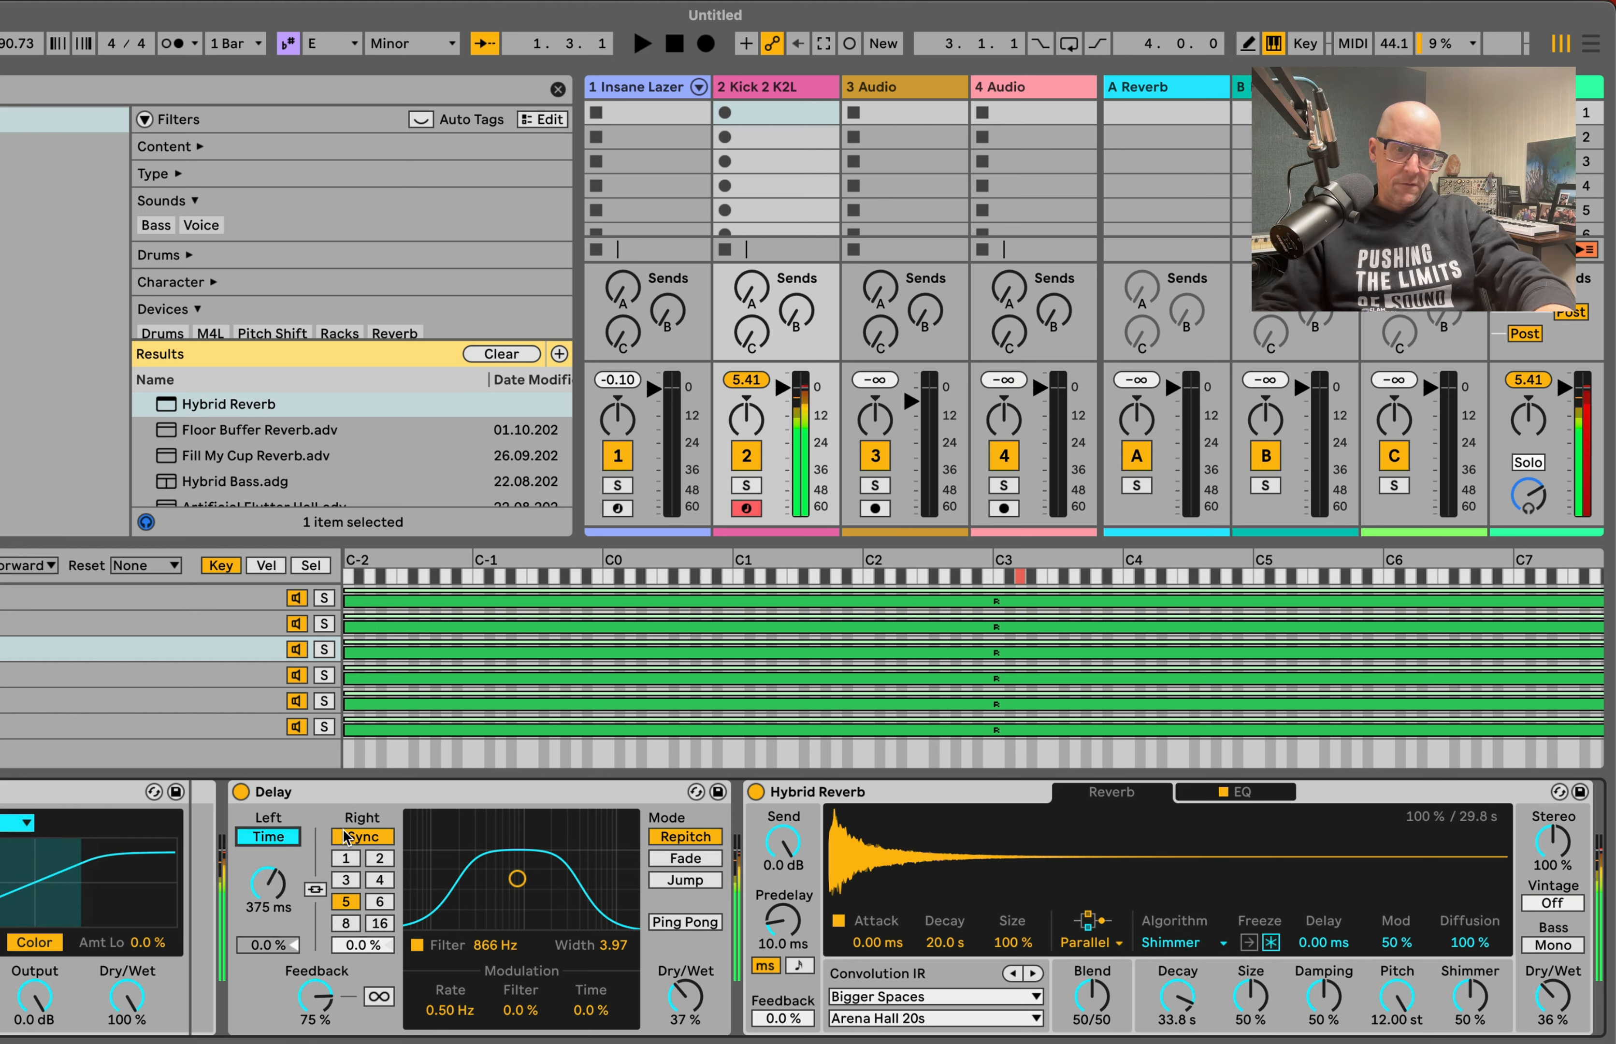
click(362, 837)
click(315, 890)
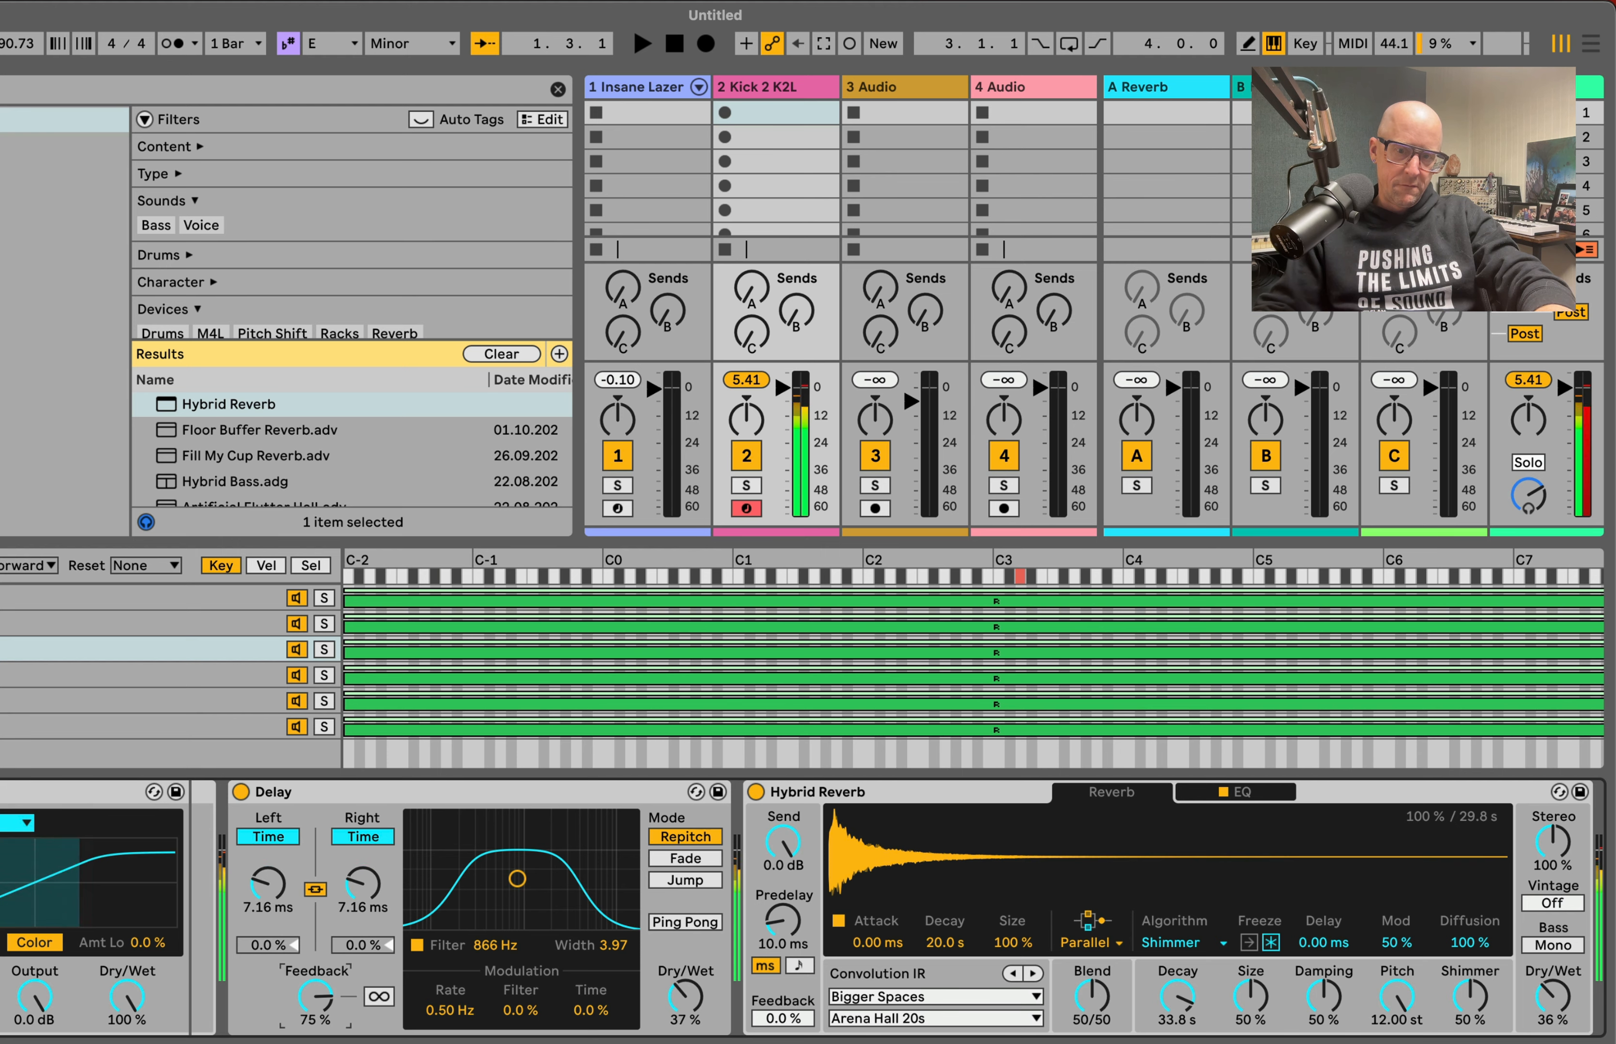
drag(333, 1010, 333, 995)
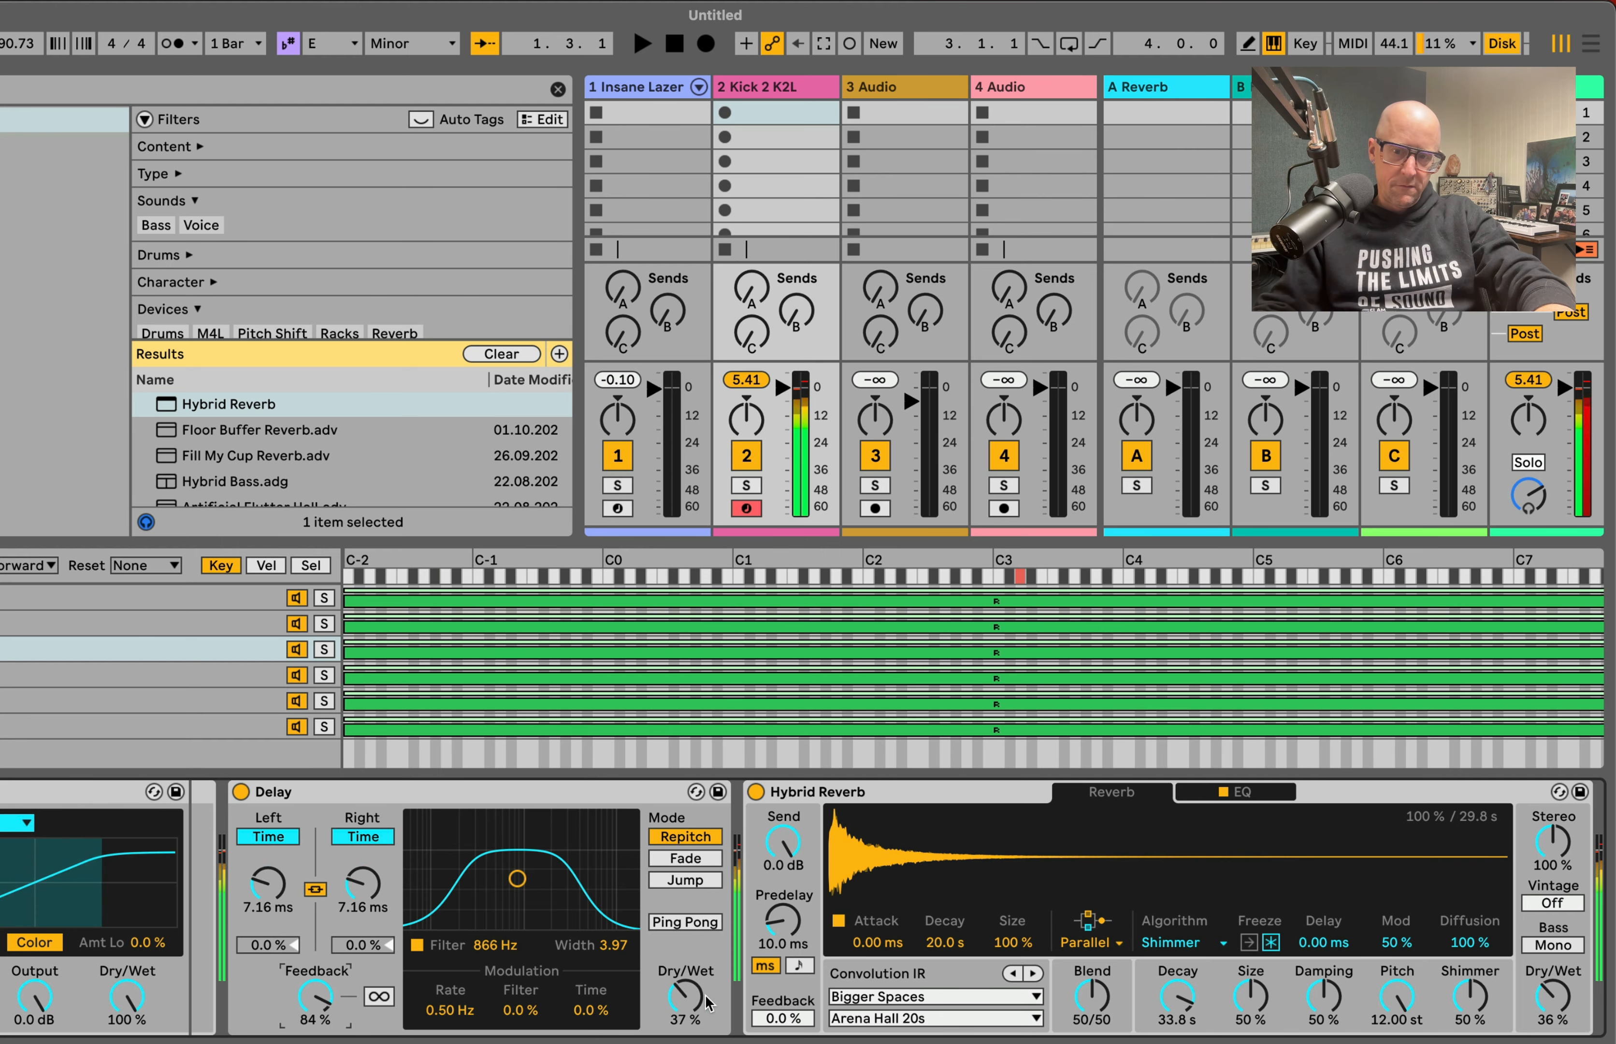
scroll(200, 921, left, 10)
scroll(201, 922, left, 10)
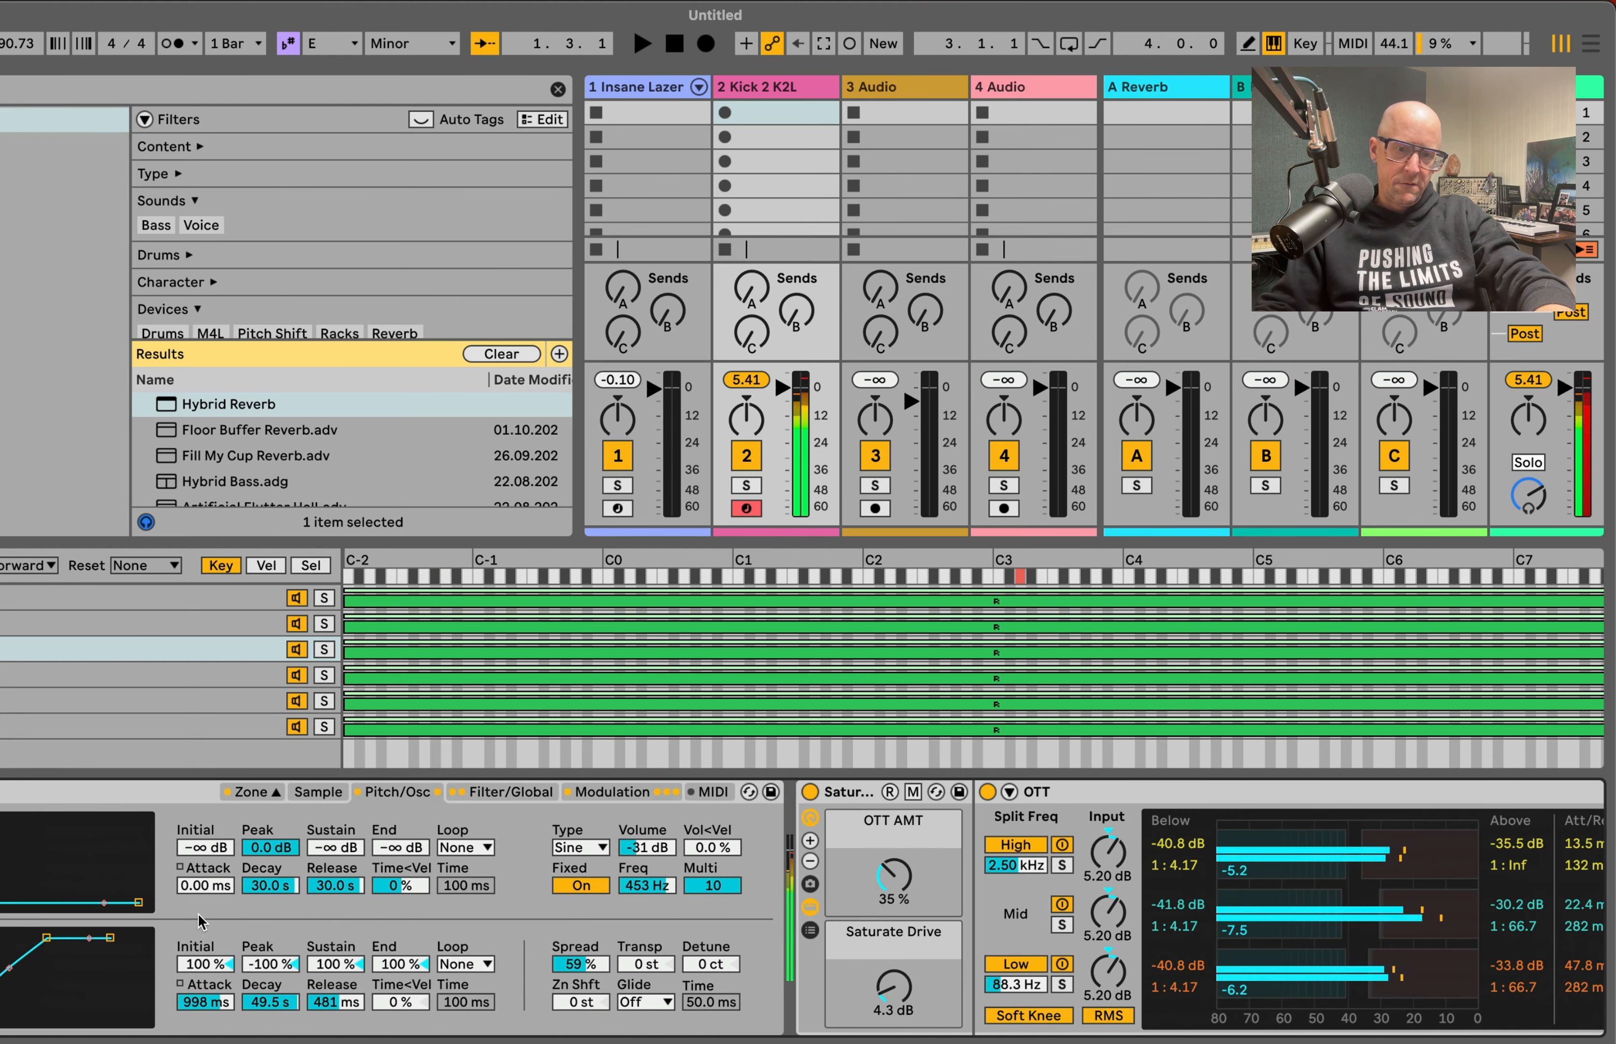